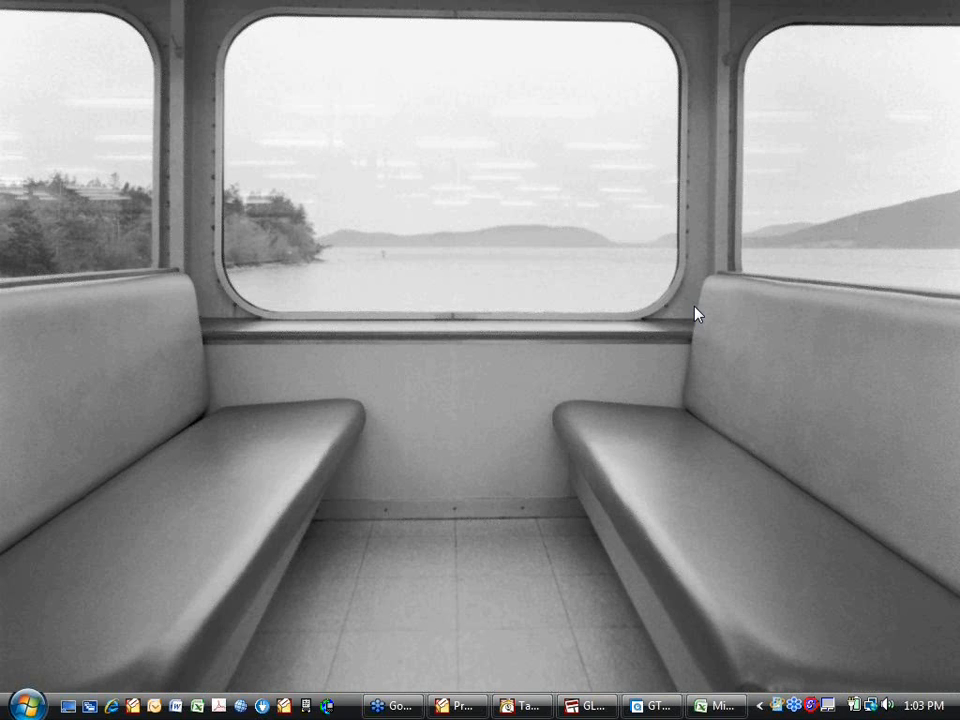
- Show the GTW.jpg picture of the webinar control panel in the middle of the desktop and put it away again
left_click(655, 706)
left_click_drag(150, 21, 476, 75)
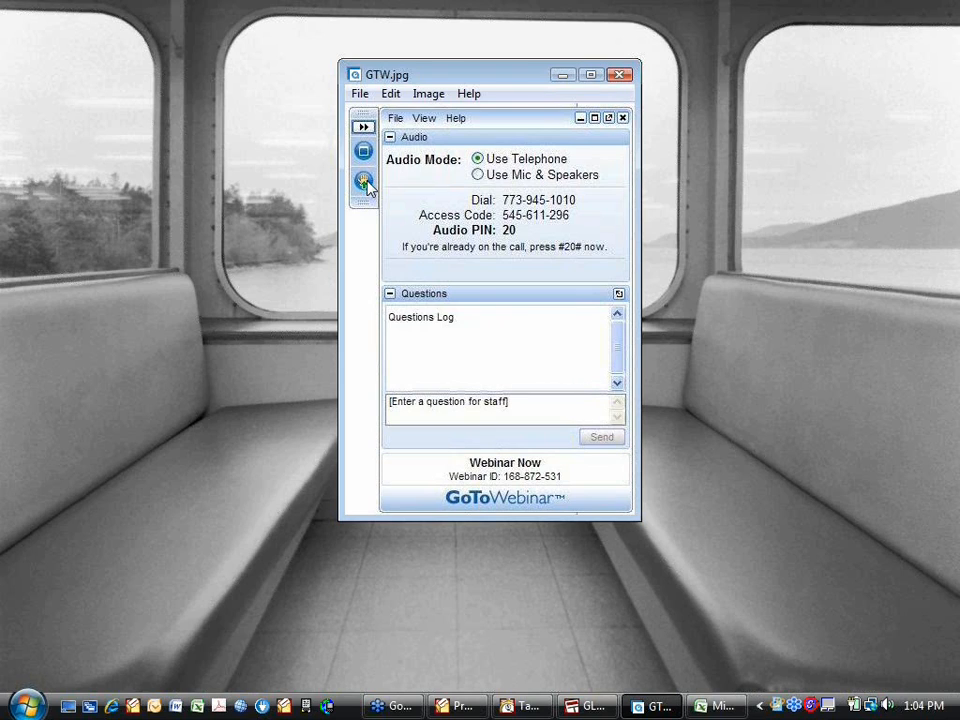
left_click(562, 76)
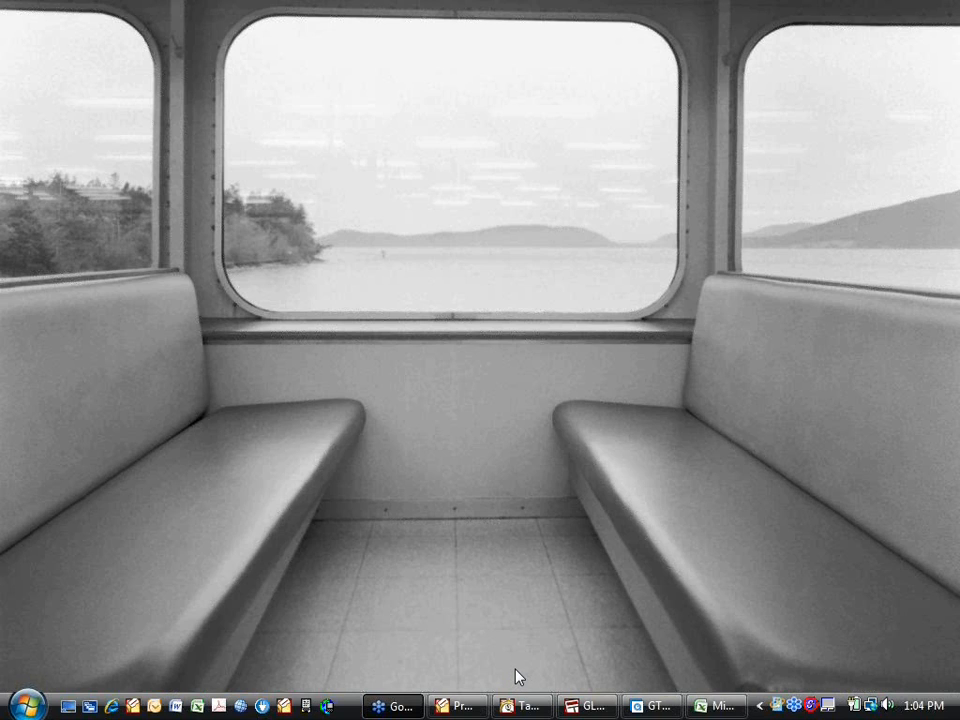
- Switch to Tabs3, leave the Miscellaneous setup window, and bring up the payment entry form
left_click(519, 707)
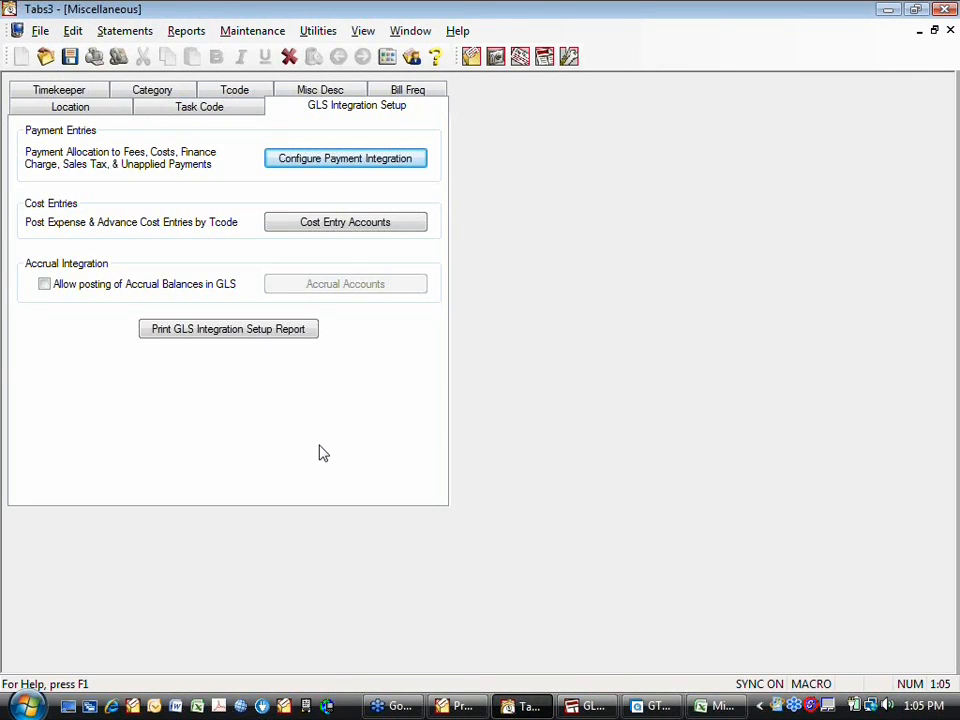
left_click(951, 31)
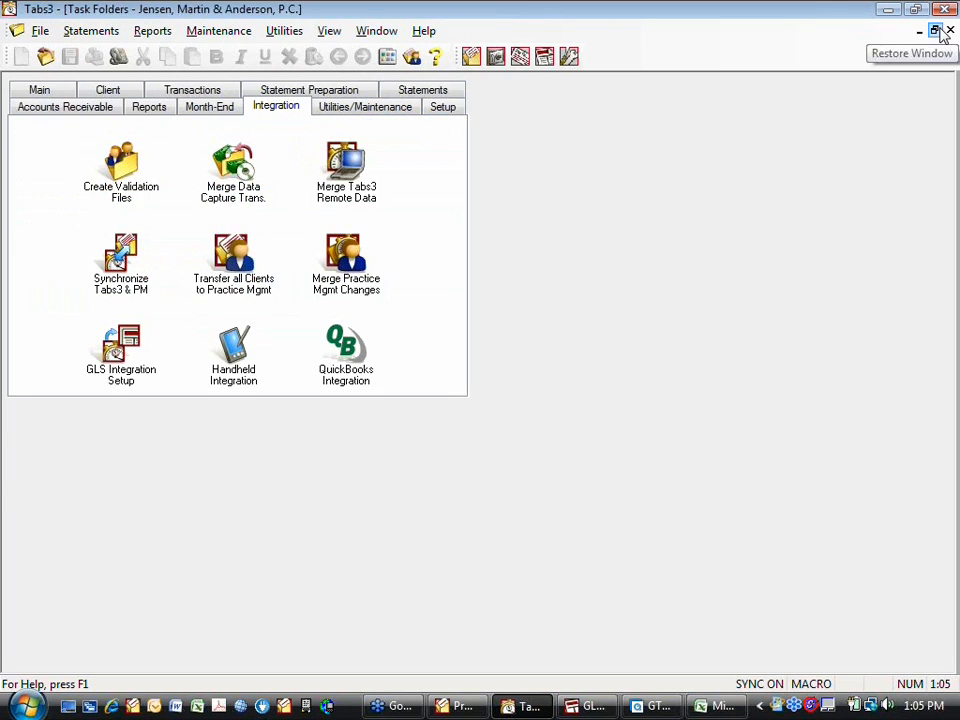
left_click(47, 92)
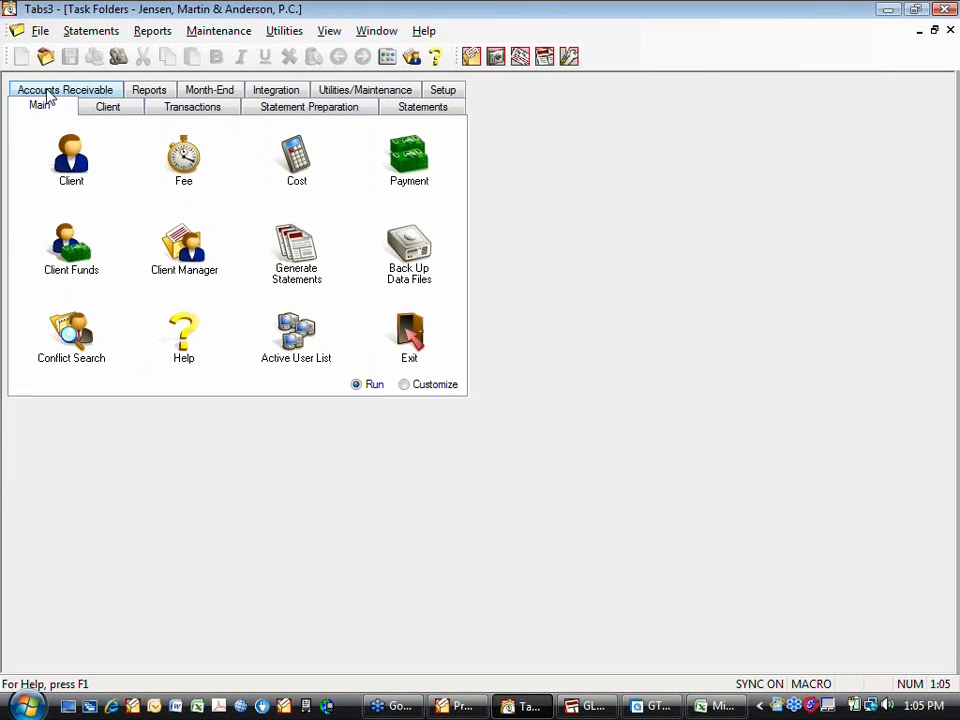
left_click(407, 165)
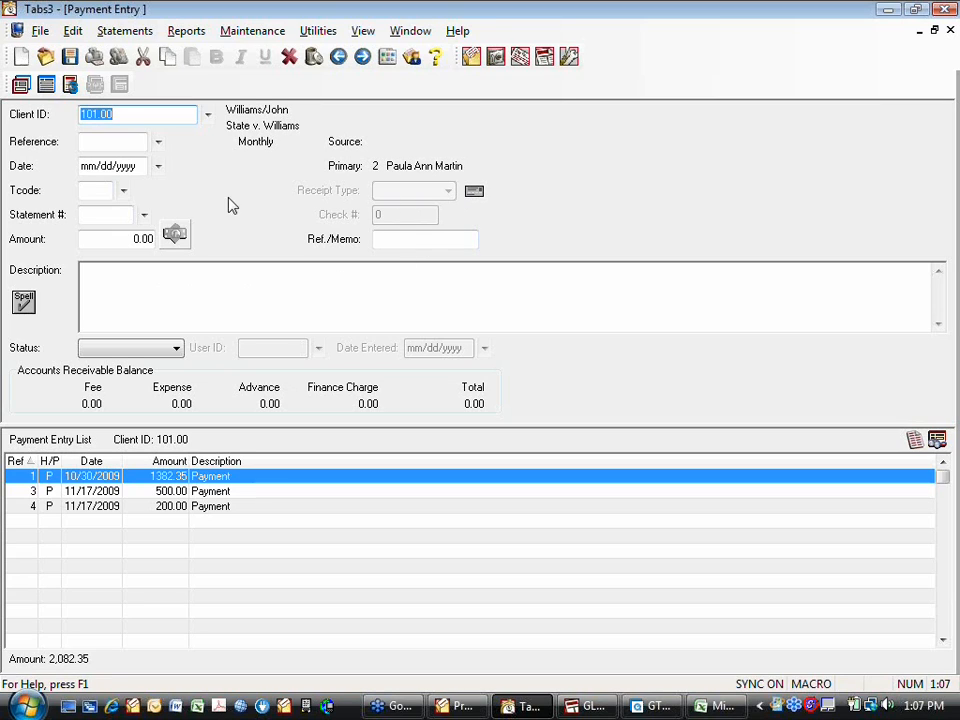
- Start a new payment for the preselected client and set its amount to 100.00
key("Return")
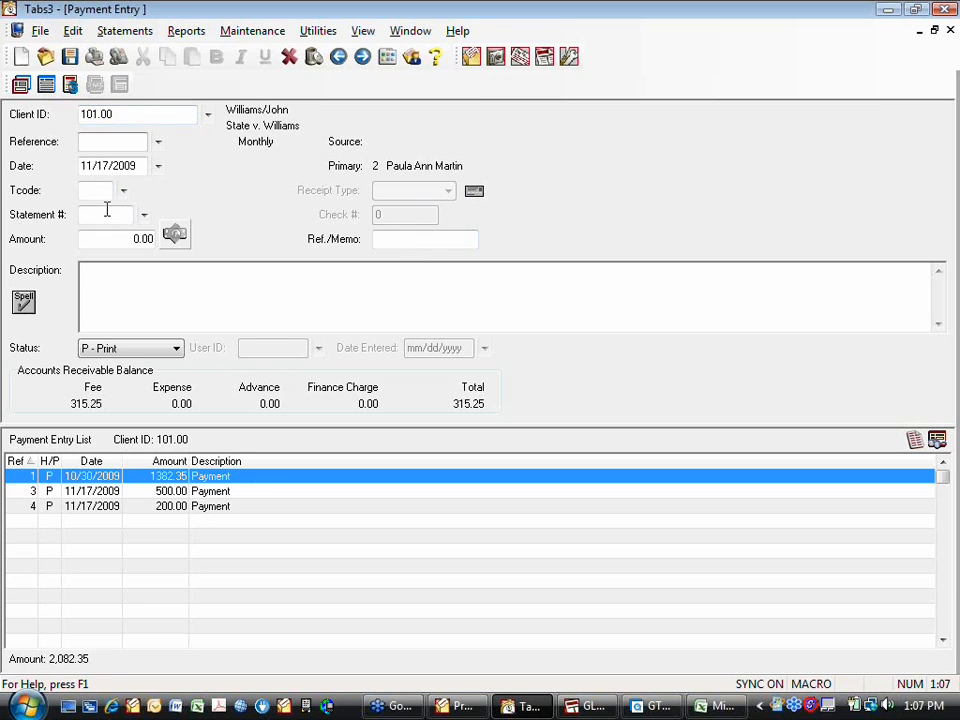
left_click(145, 237)
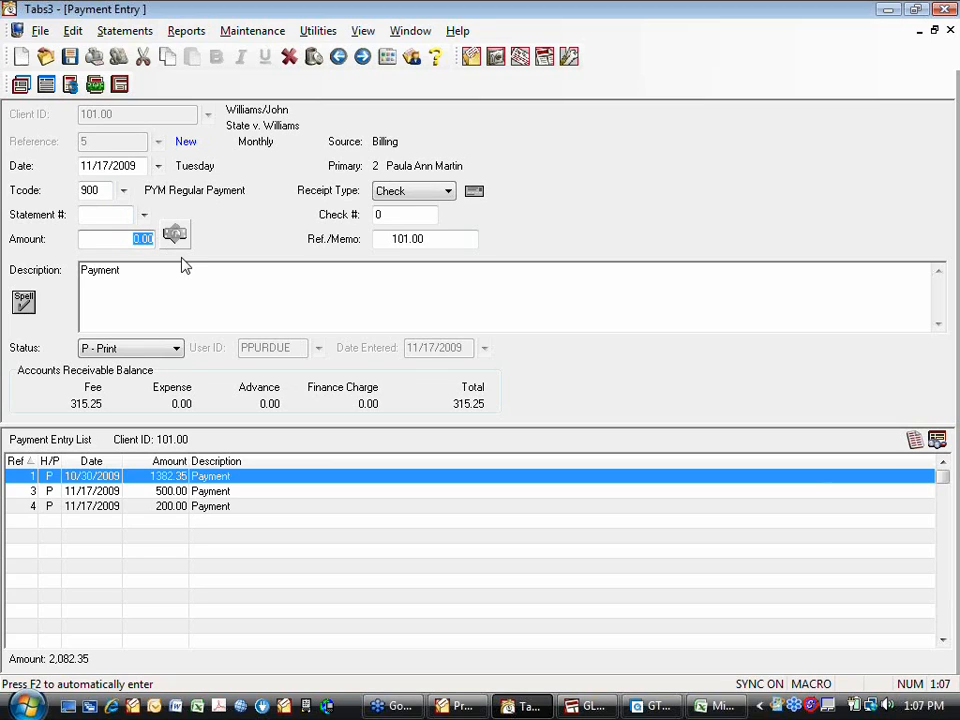
type("100.00")
left_click(183, 265)
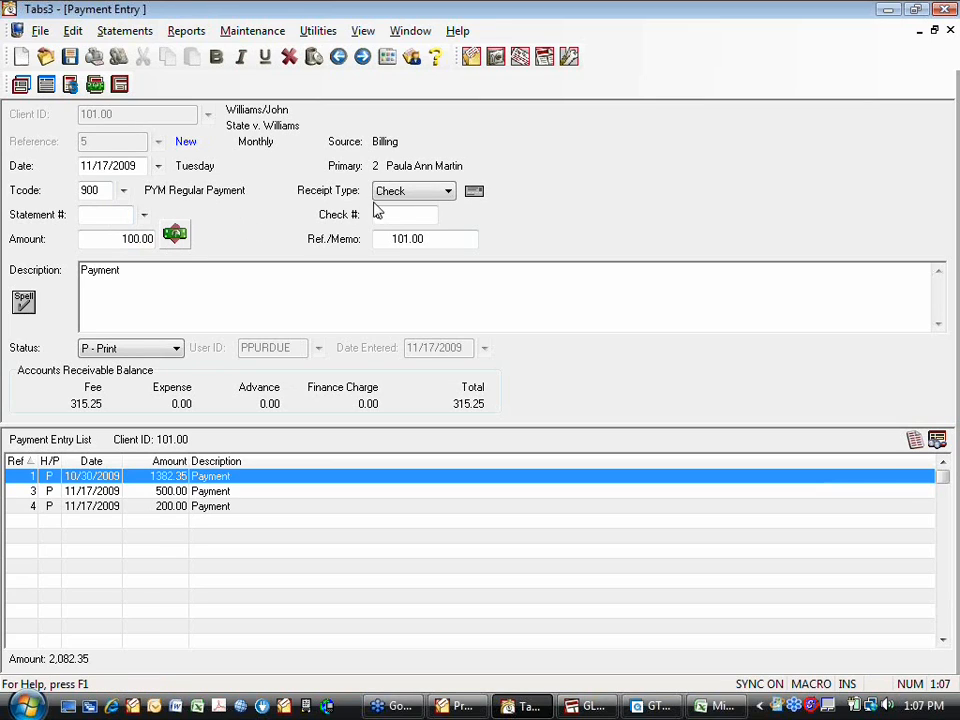
- Set the payment's receipt type to Cash and save the payment
left_click(449, 194)
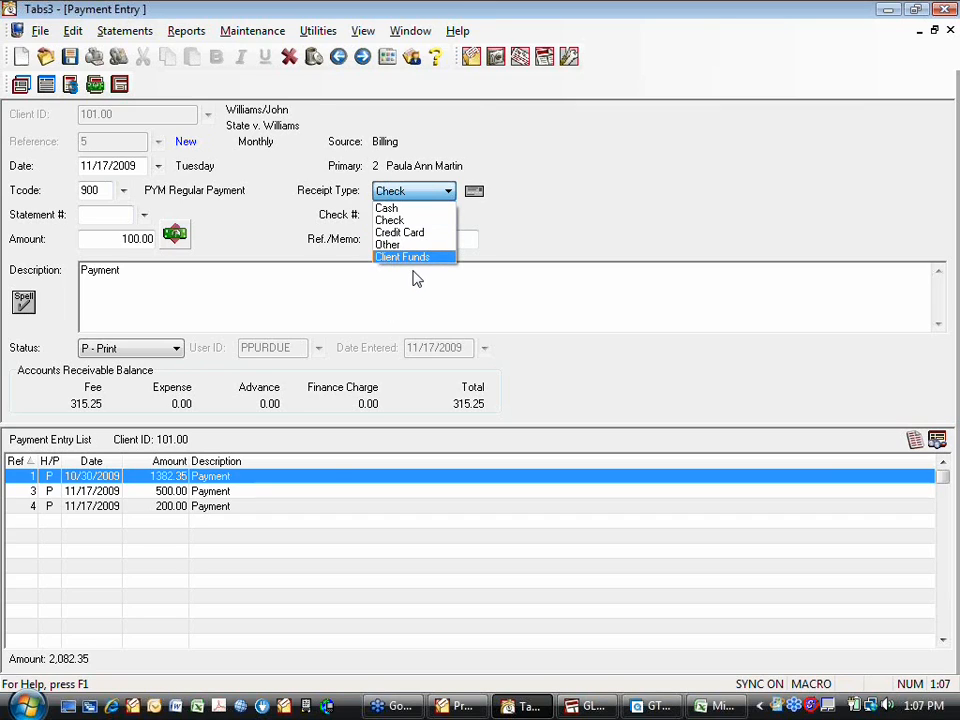
left_click(179, 280)
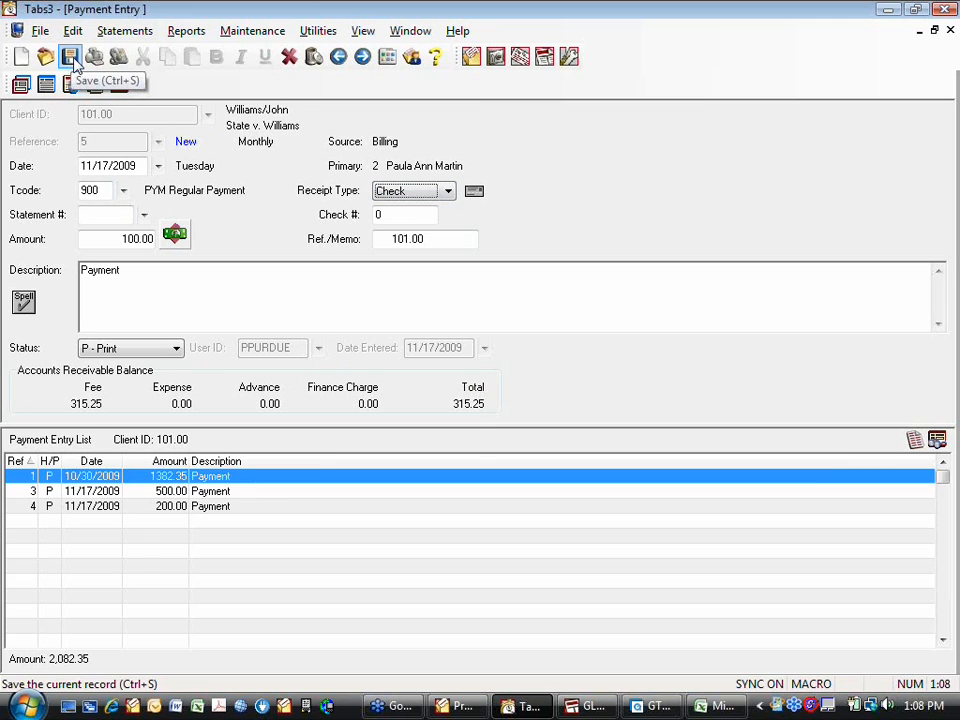
left_click(447, 191)
left_click(375, 208)
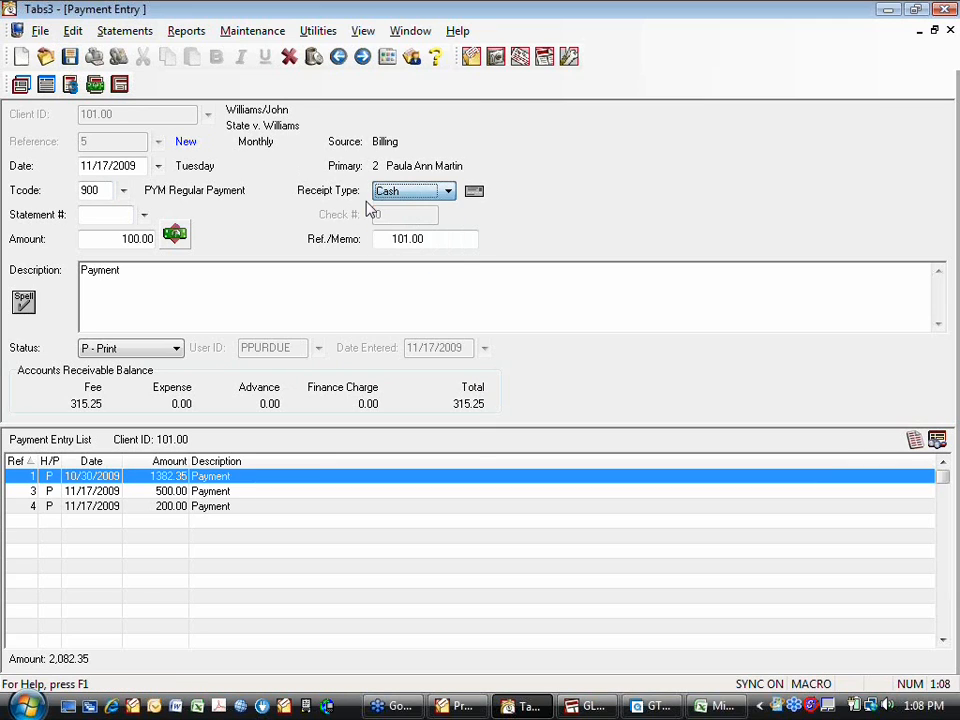
left_click(69, 56)
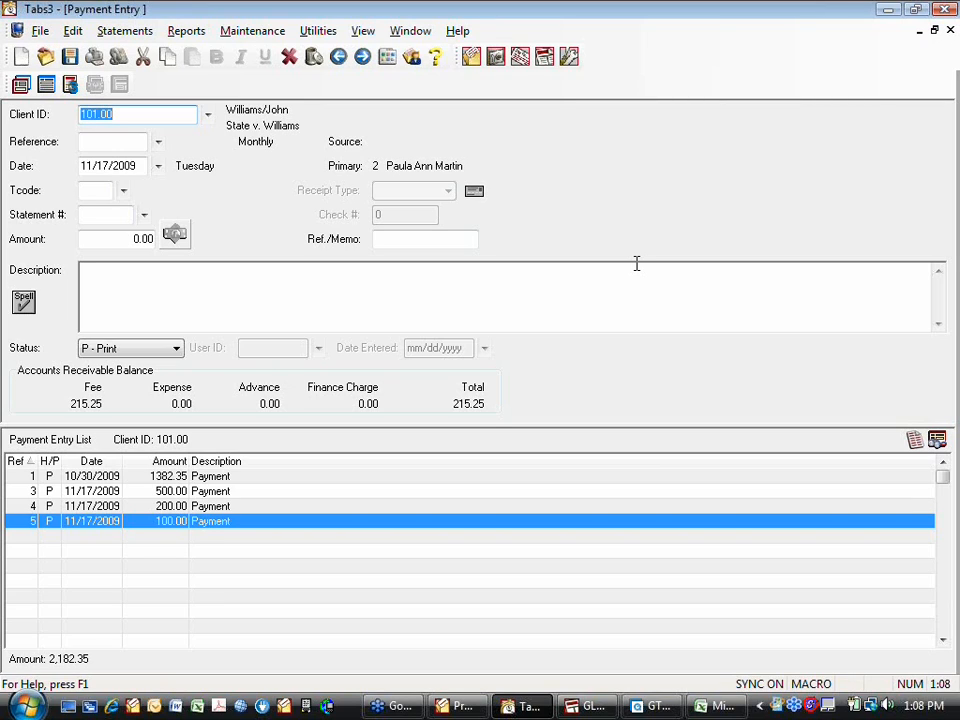
- Close the payment entry form and preview the Payment Verification List with its existing options
left_click(942, 309)
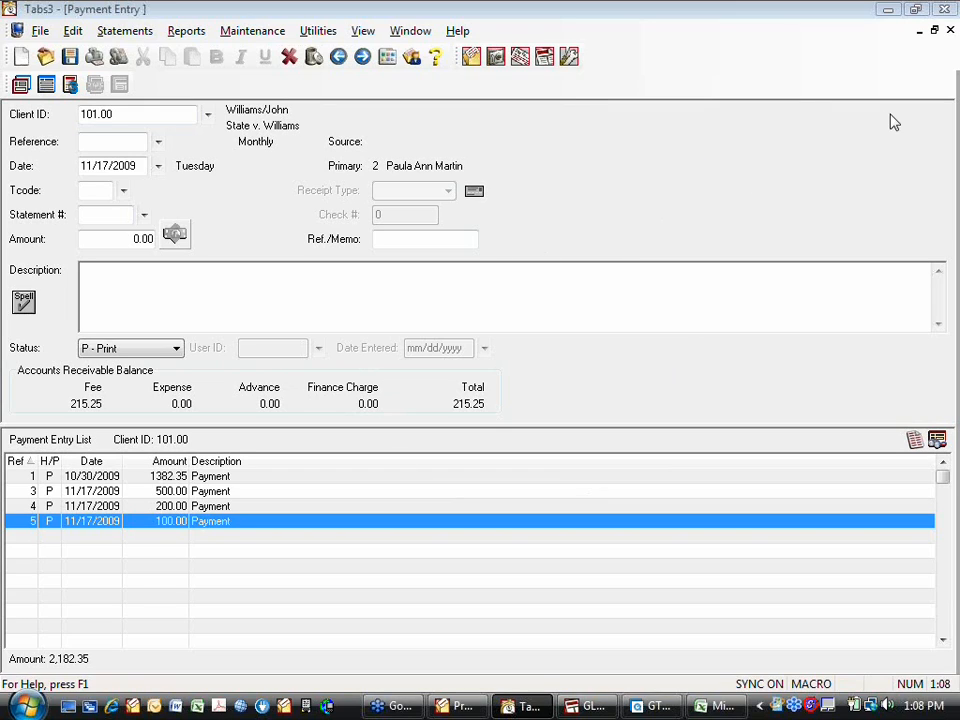
left_click(950, 30)
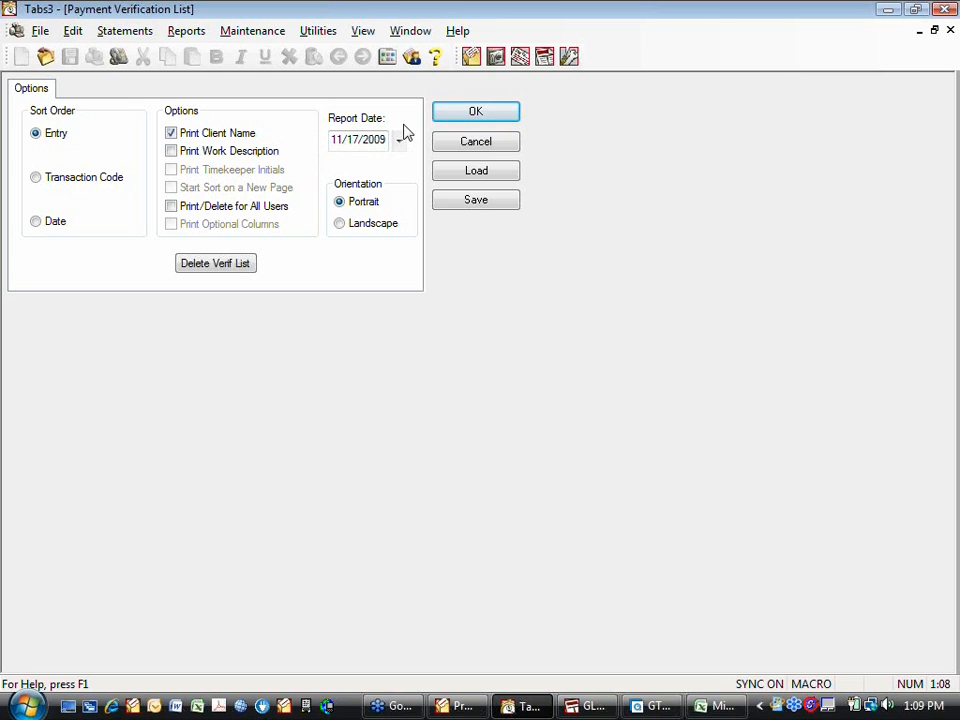
left_click(452, 117)
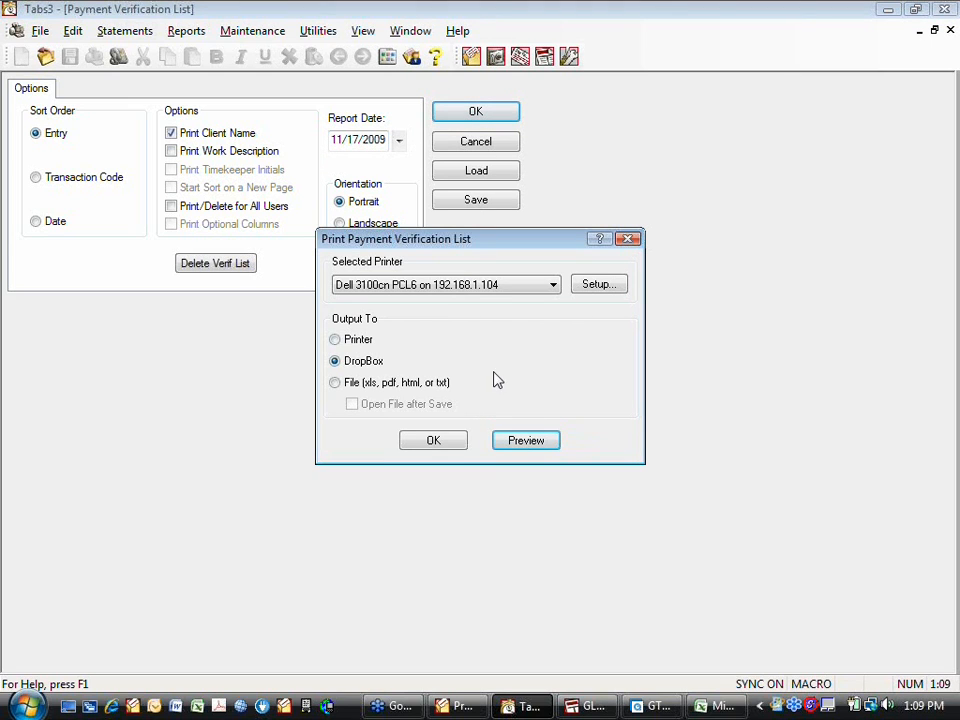
left_click(519, 446)
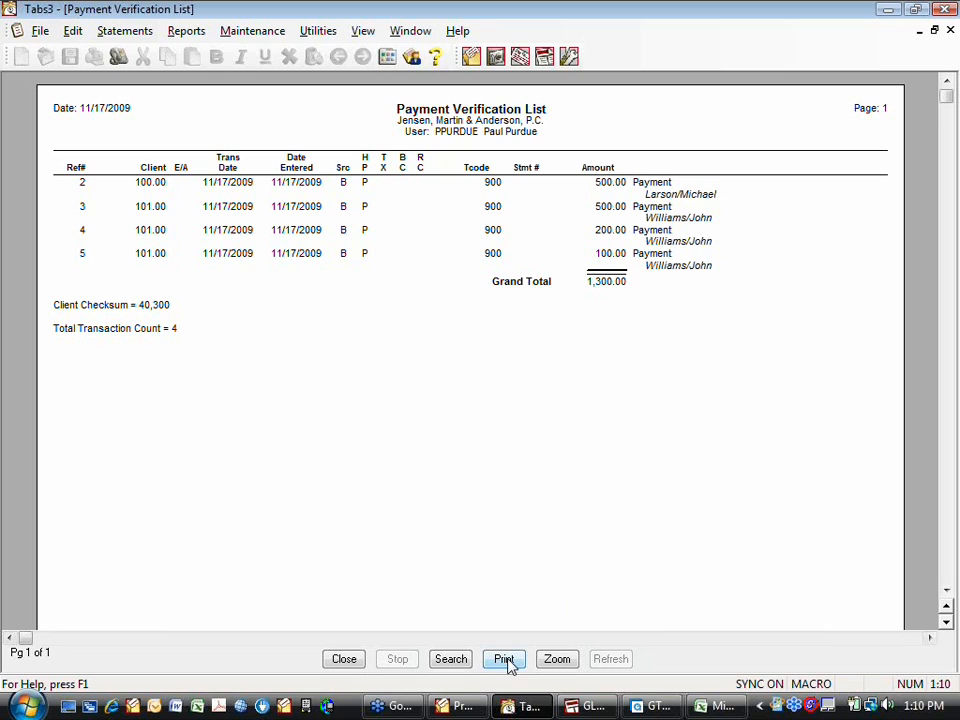
left_click(350, 659)
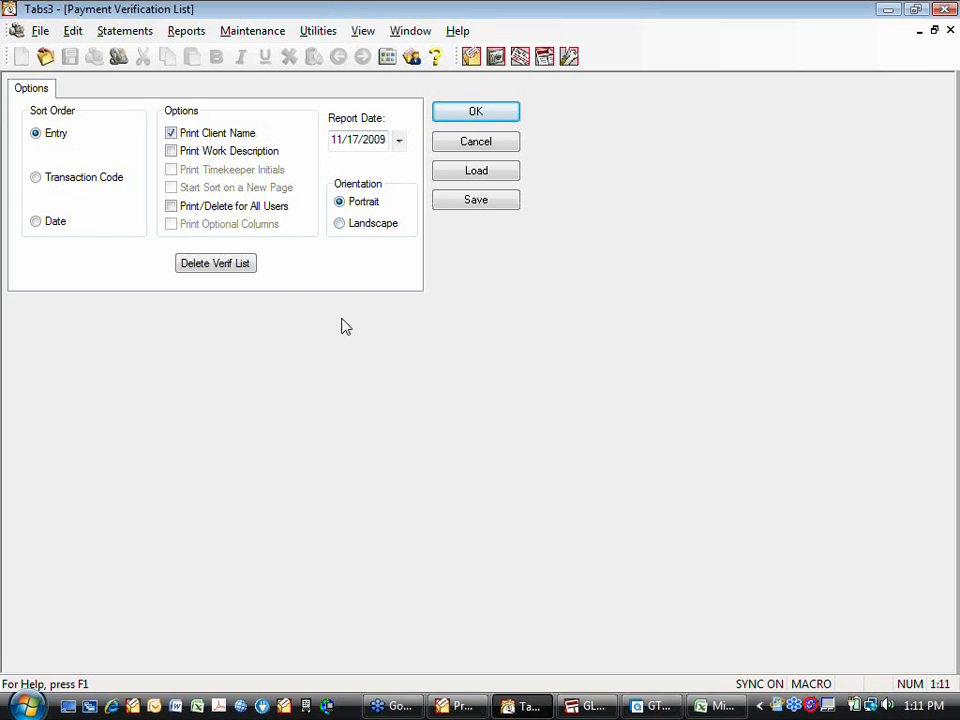
left_click(463, 148)
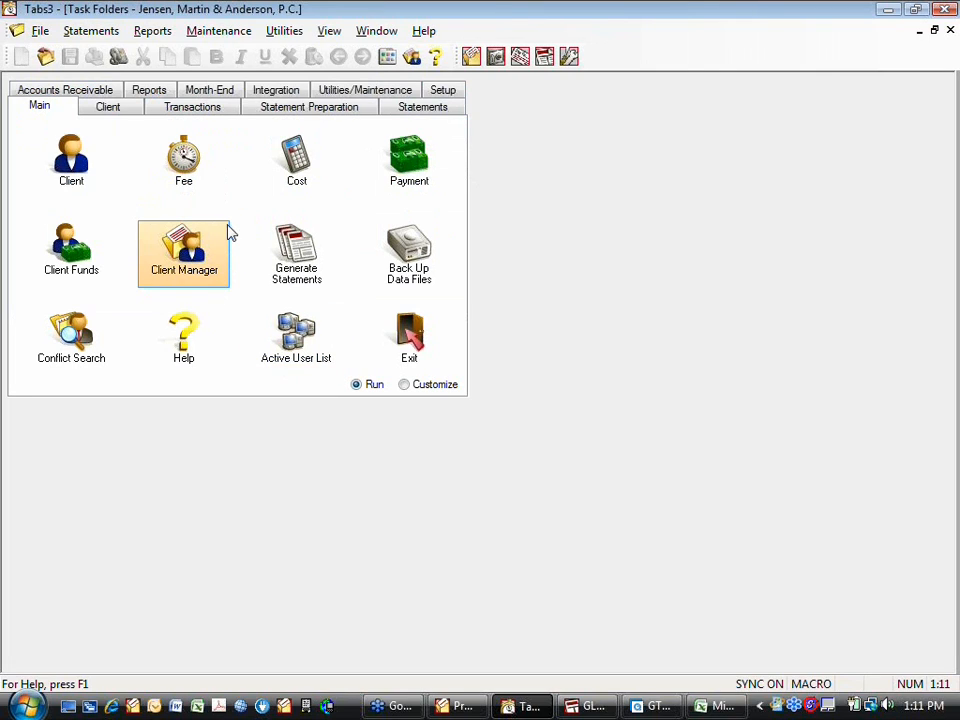
- Switch to GLS and open the reconciliation list for the Operating Account
left_click(585, 707)
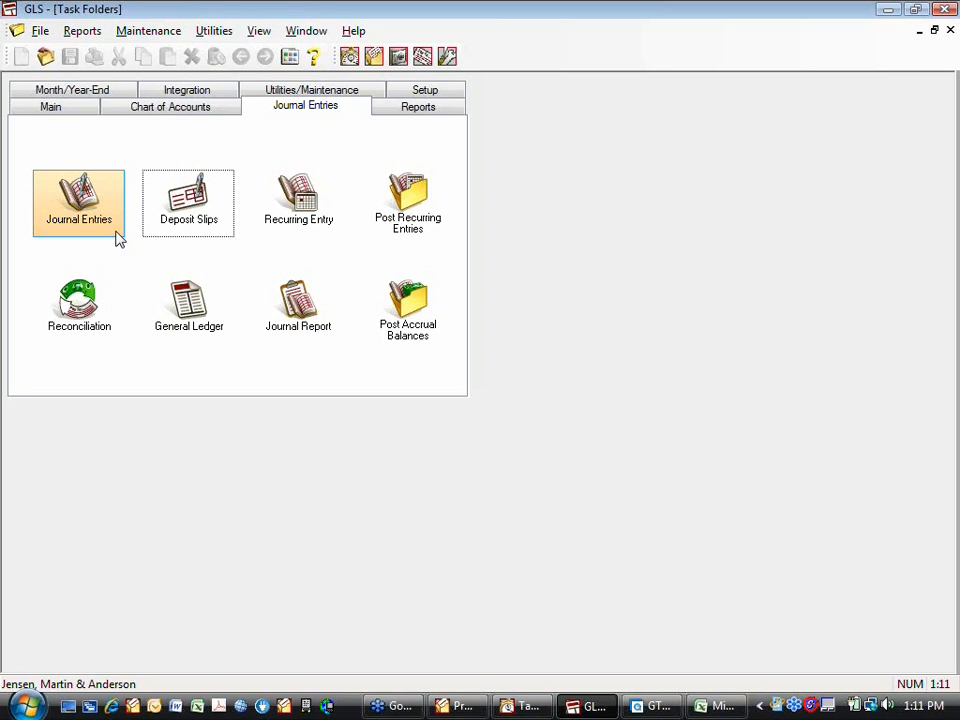
left_click(80, 302)
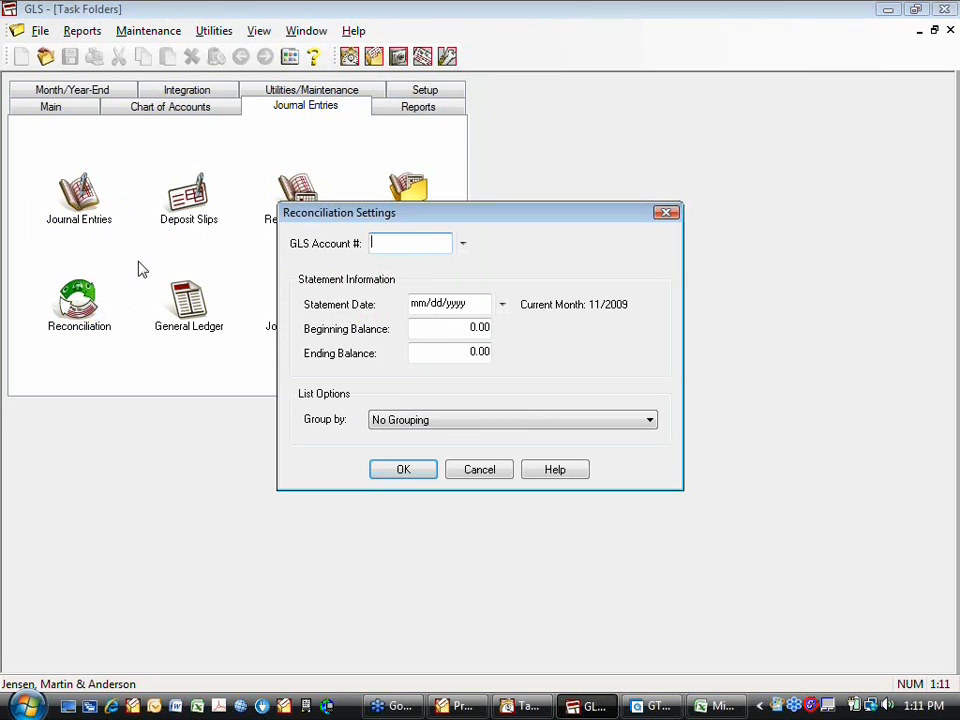
left_click(461, 244)
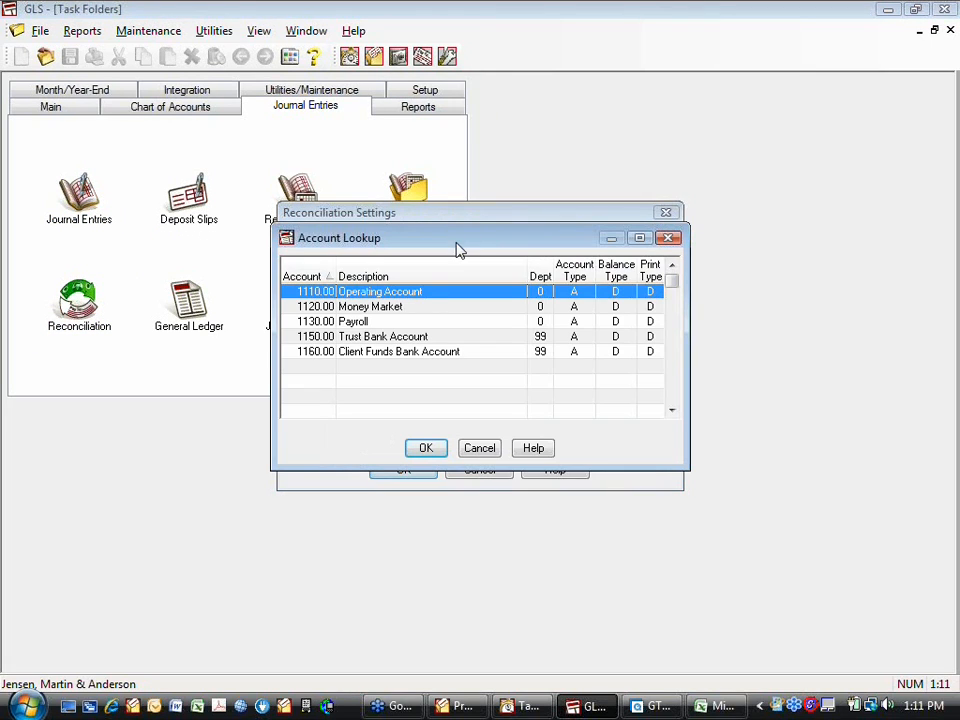
left_click(426, 449)
left_click(403, 469)
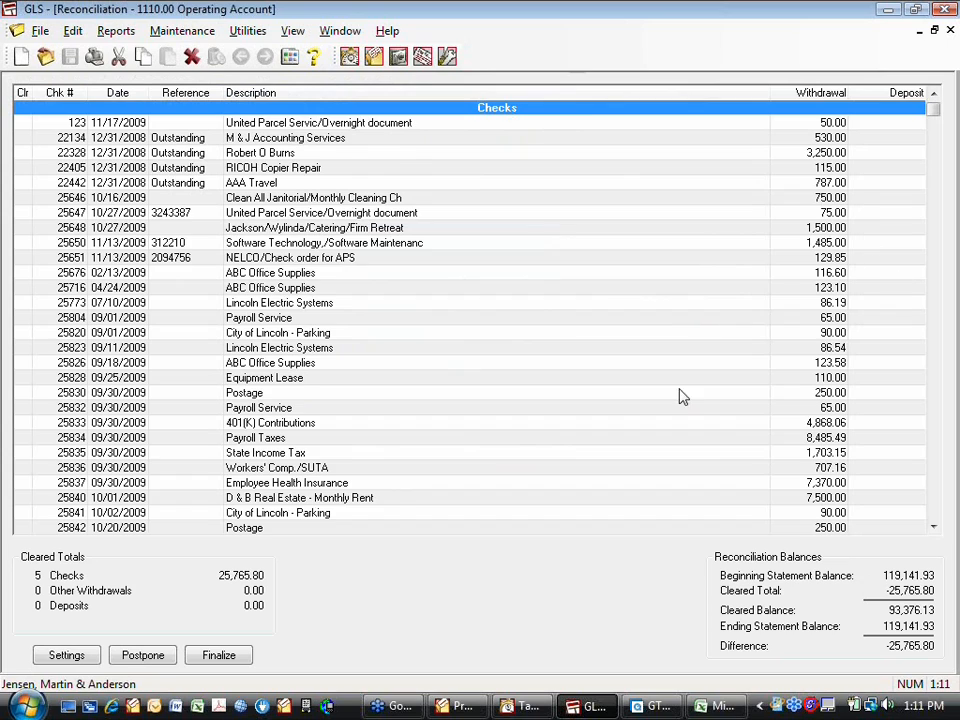
- Examine the individual payments listed under Deposits in the reconciliation list, and close the list
scroll(393, 483, "down", 1)
scroll(480, 490, "down", 3)
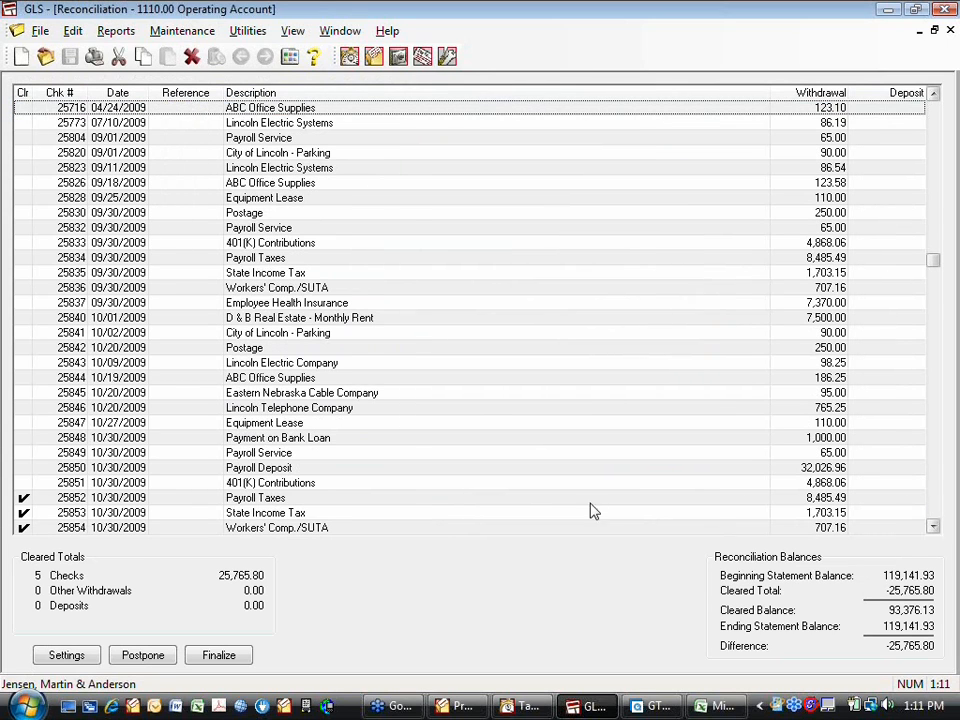
scroll(510, 500, "down", 3)
scroll(424, 490, "down", 3)
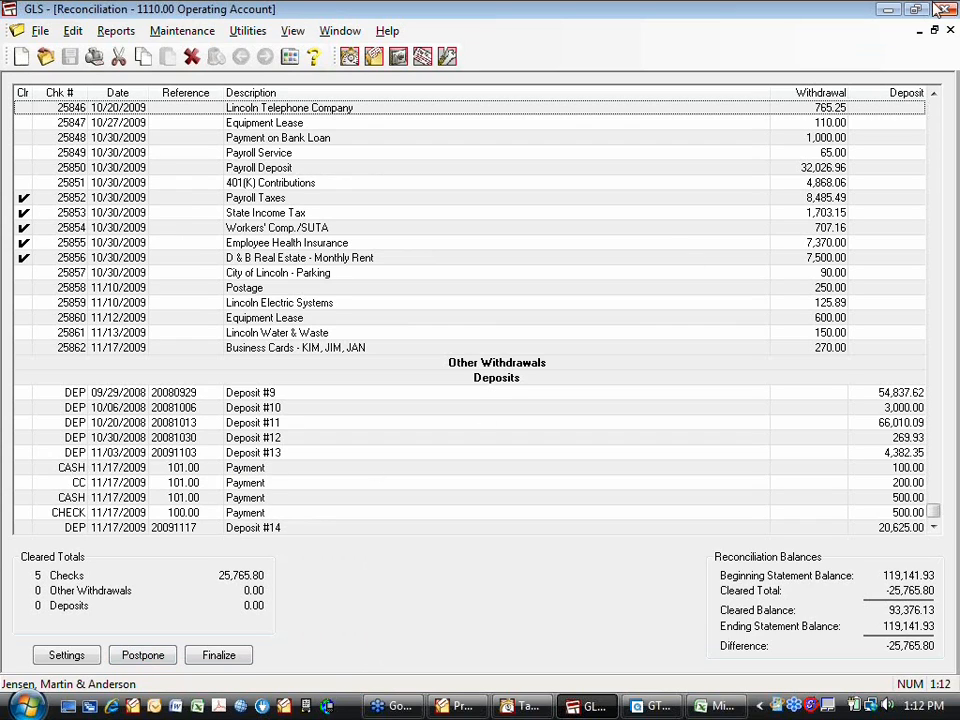
left_click(950, 31)
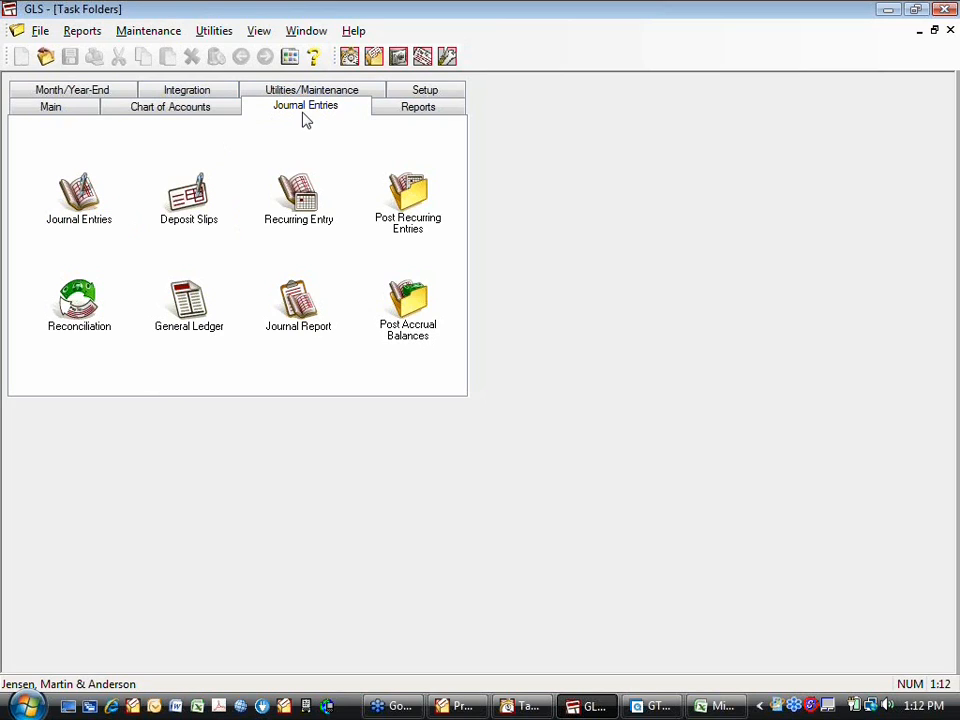
- Create deposit slip 15, accepting the default date, deposit ID and Operating Account
left_click(189, 205)
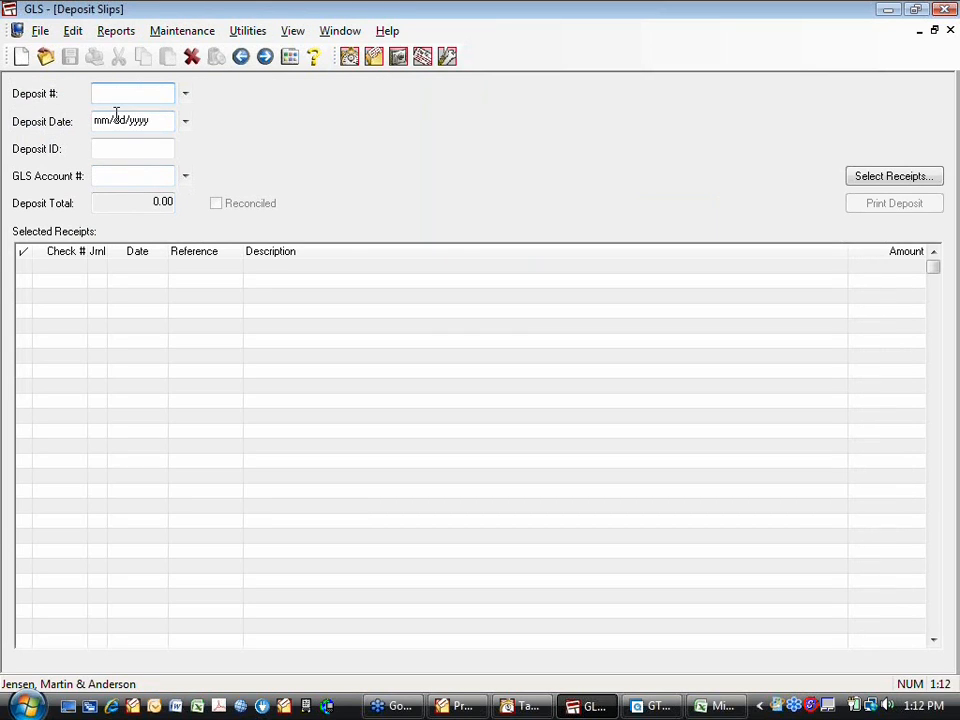
type("15")
key("Tab")
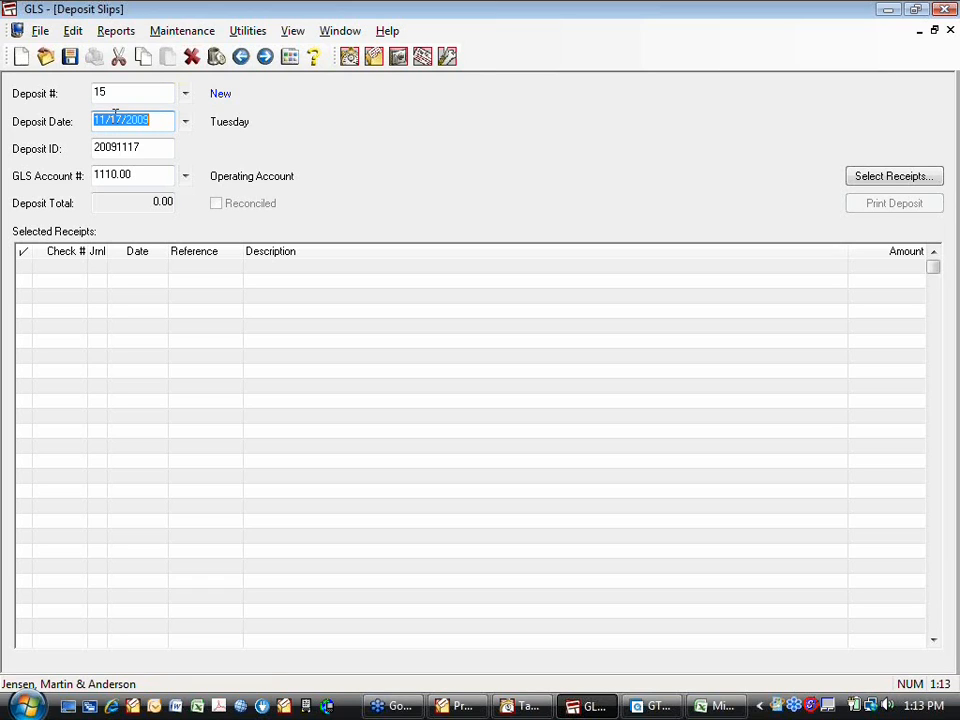
left_click(171, 148)
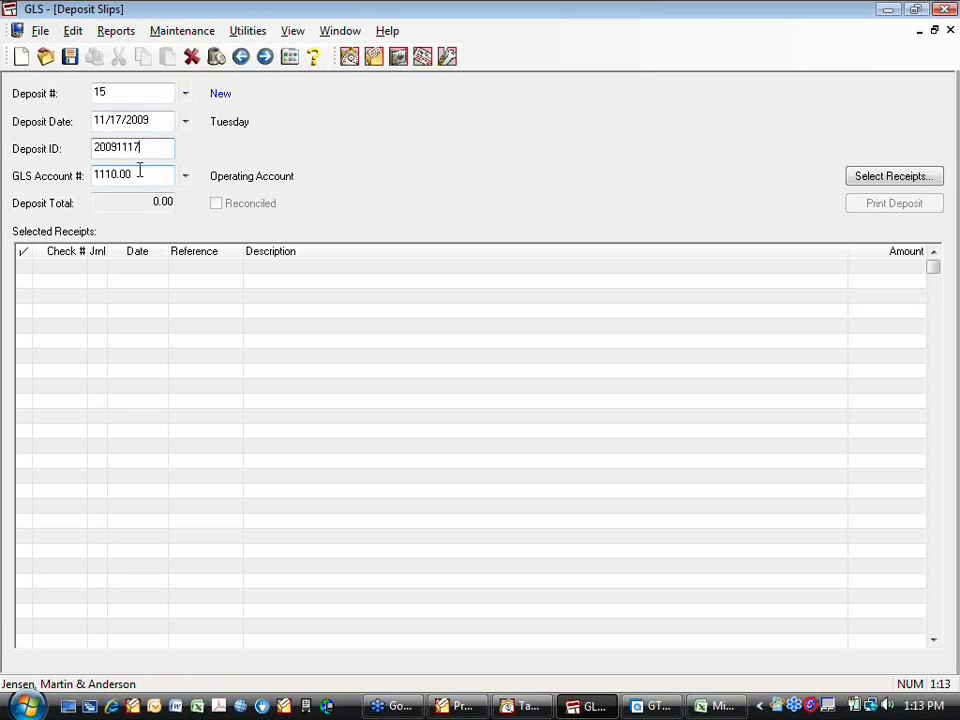
left_click_drag(140, 172, 73, 171)
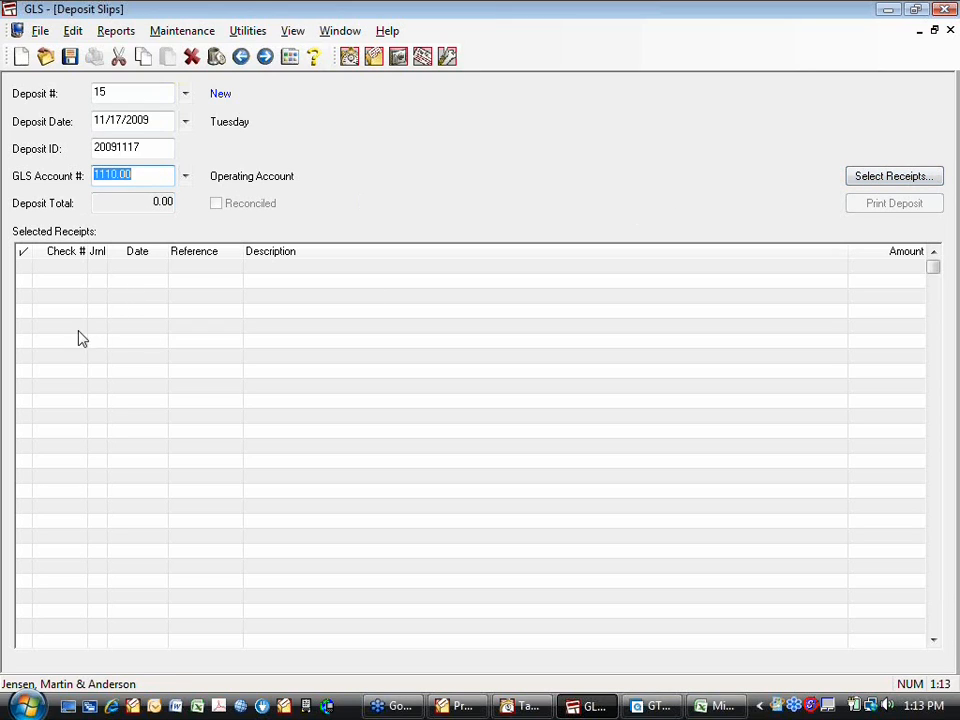
- Add the 100.00 and 500.00 cash receipts and the 500.00 check receipt to the deposit slip
left_click(876, 179)
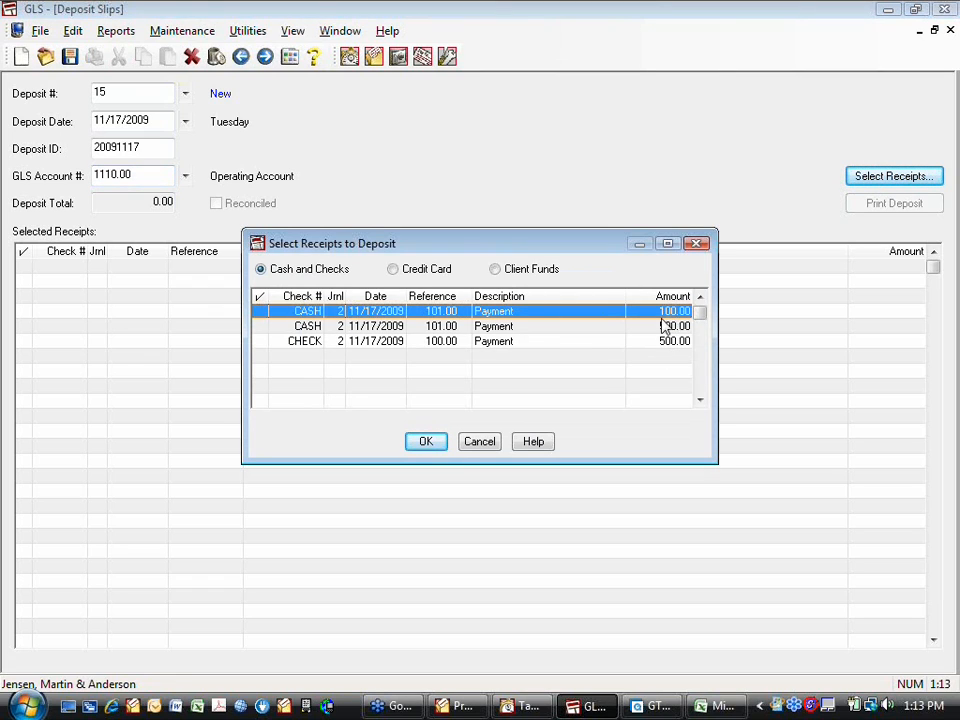
left_click(260, 311)
left_click(260, 326)
left_click(259, 341)
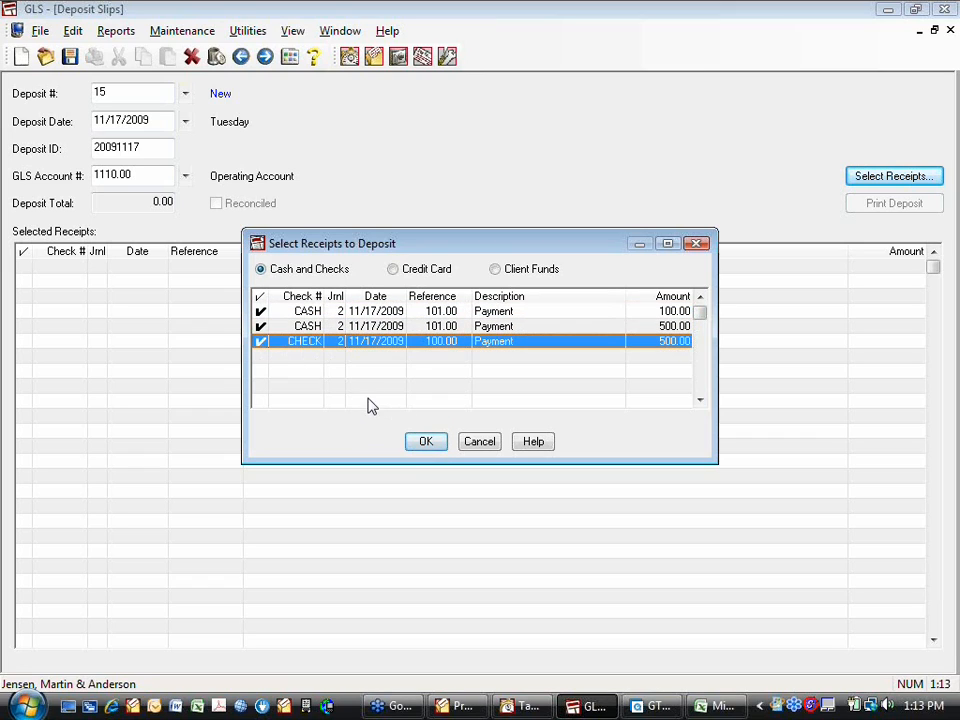
left_click(424, 442)
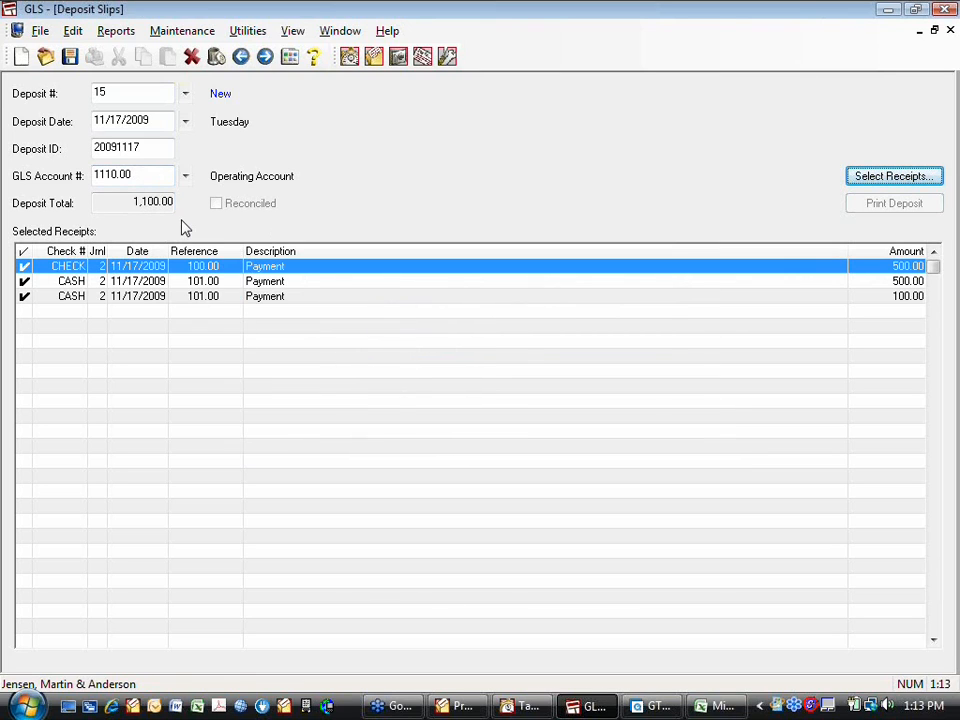
- Review the credit card and client funds receipts available for deposit slip 15, and cancel without adding any
left_click(875, 178)
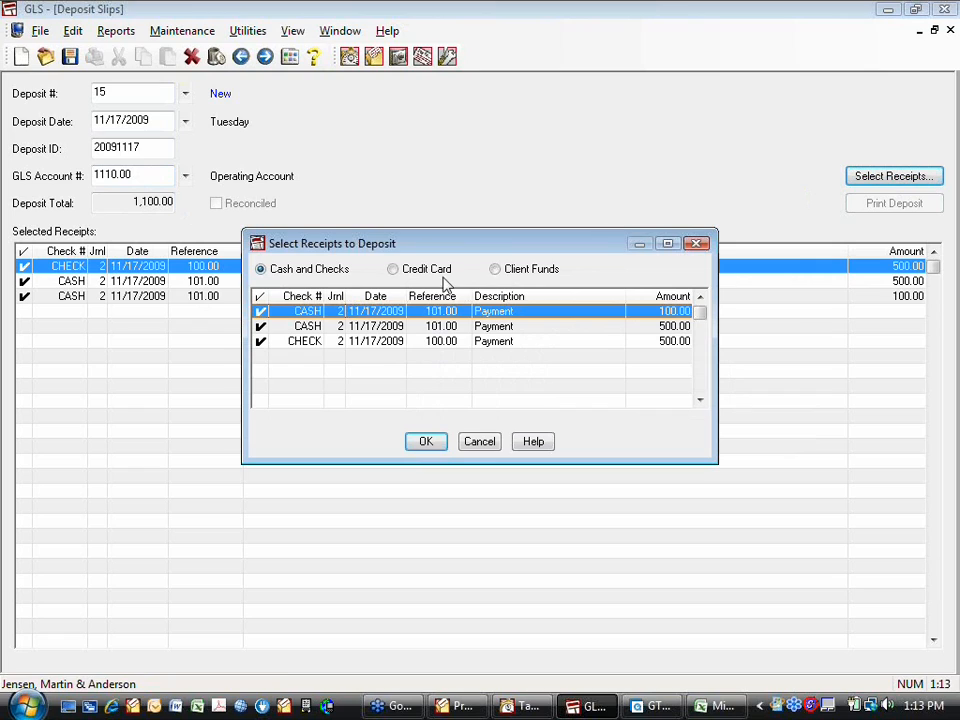
left_click(393, 270)
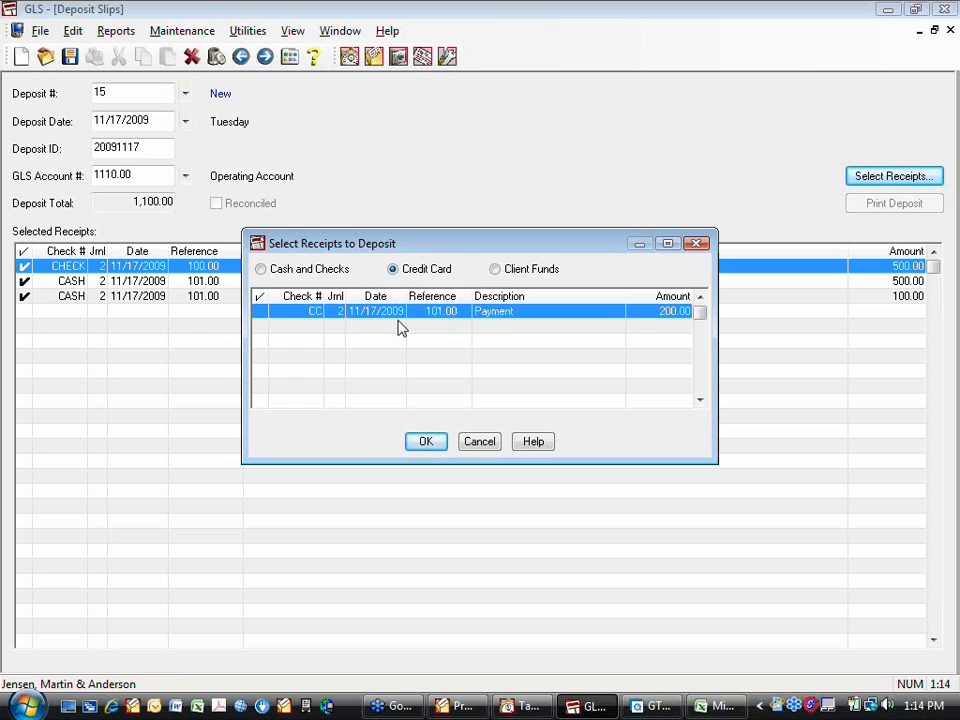
left_click(501, 272)
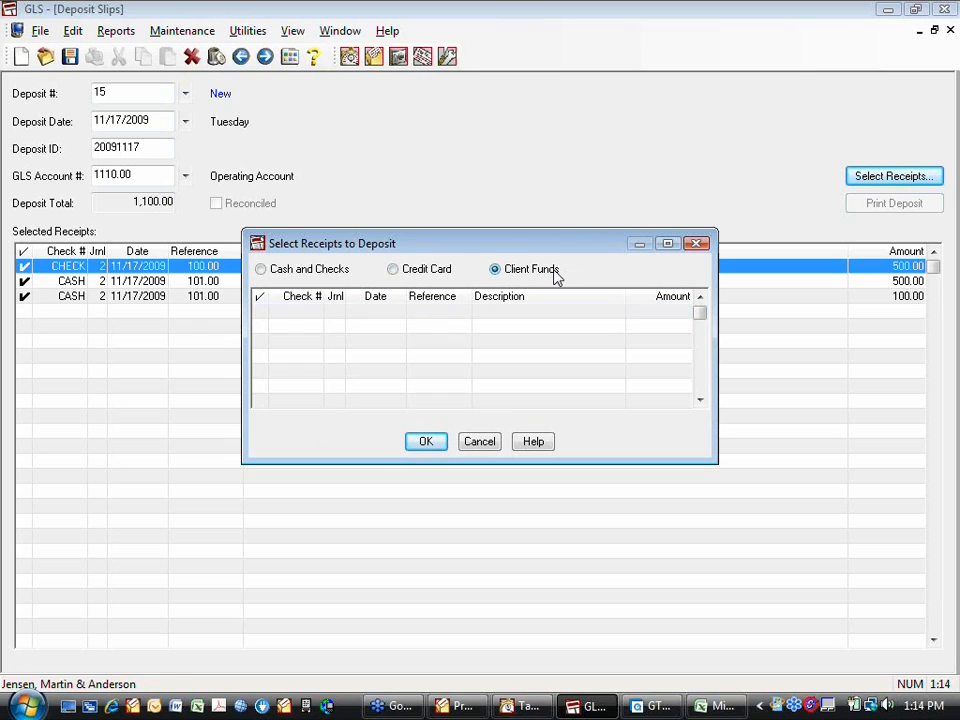
left_click(392, 271)
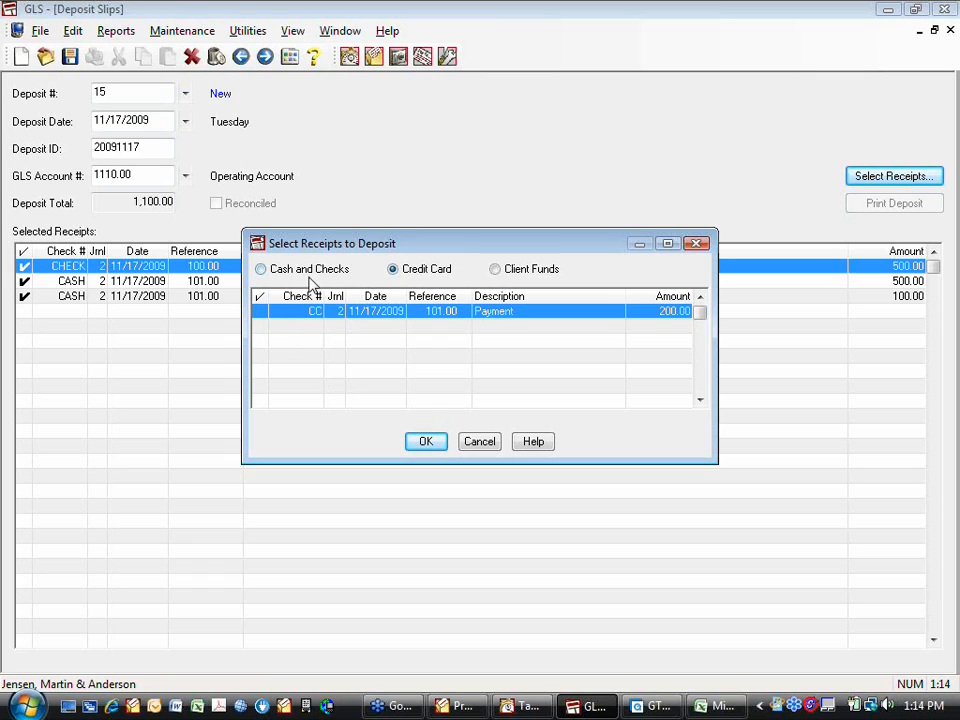
left_click(479, 441)
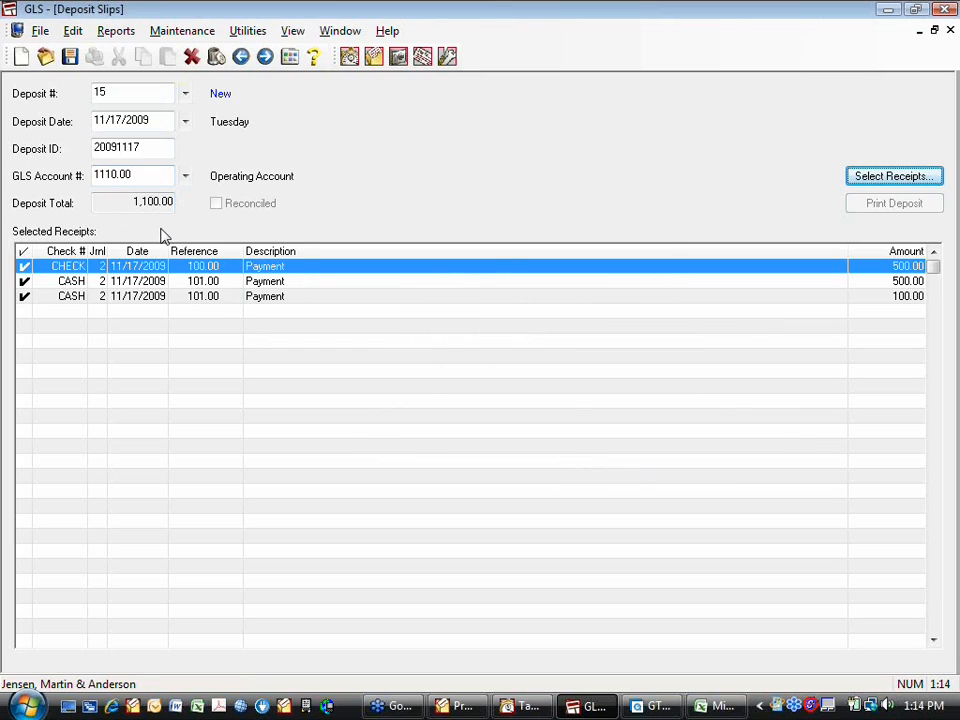
- Save deposit slip 15 and close the deposit slip window
left_click(70, 58)
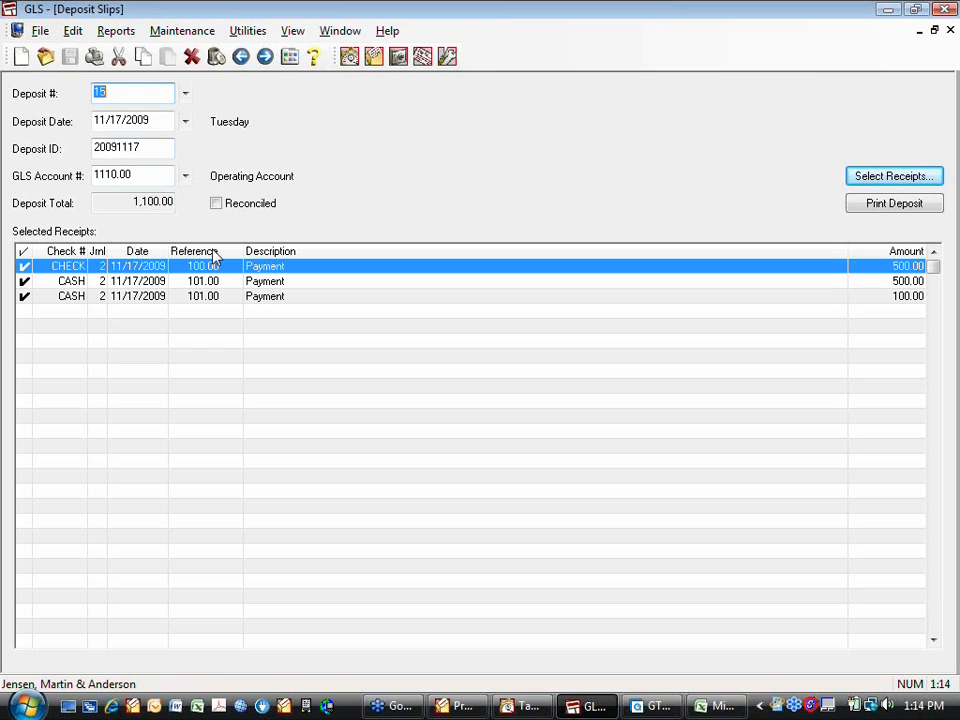
left_click(950, 30)
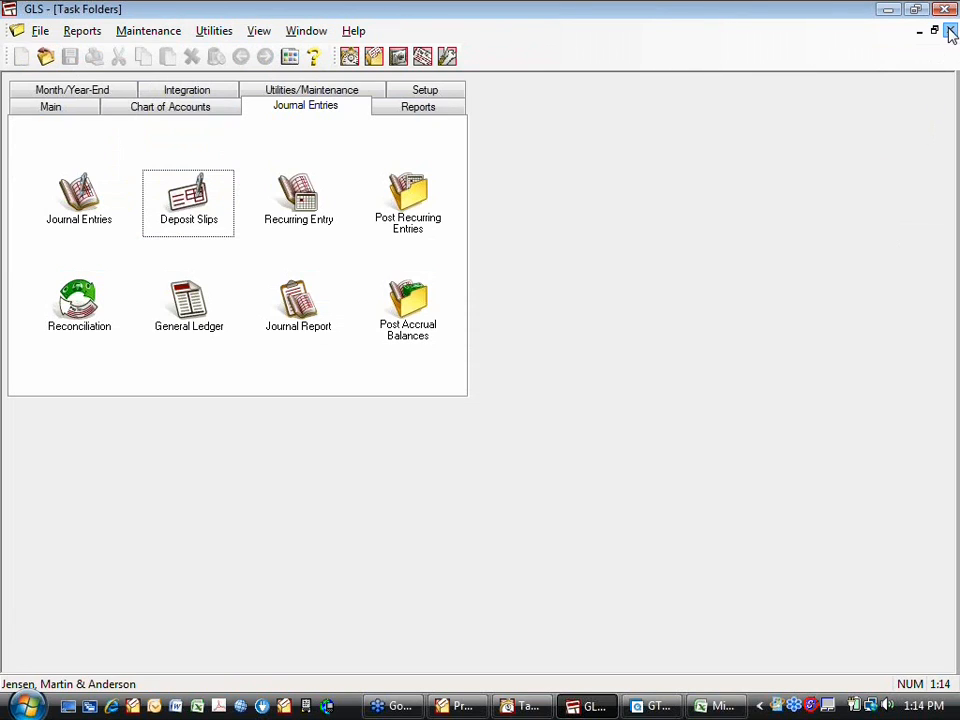
- Open the Operating Account reconciliation list, examine the entries under Deposits, and close the list
left_click(90, 313)
left_click(383, 470)
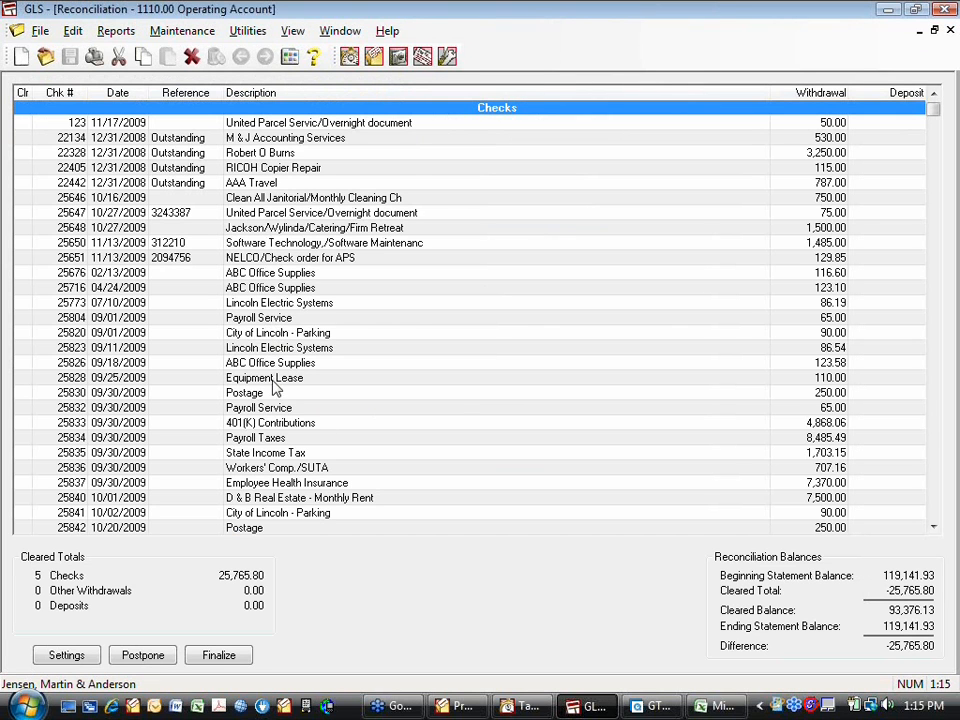
scroll(835, 518, "down", 7)
scroll(835, 518, "down", 3)
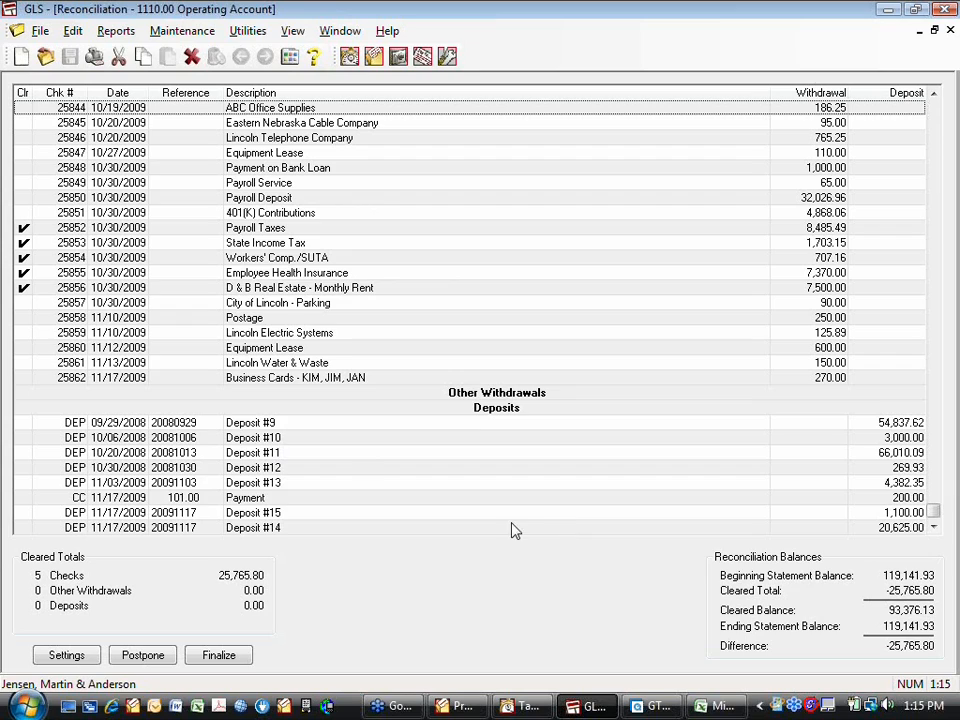
left_click(950, 31)
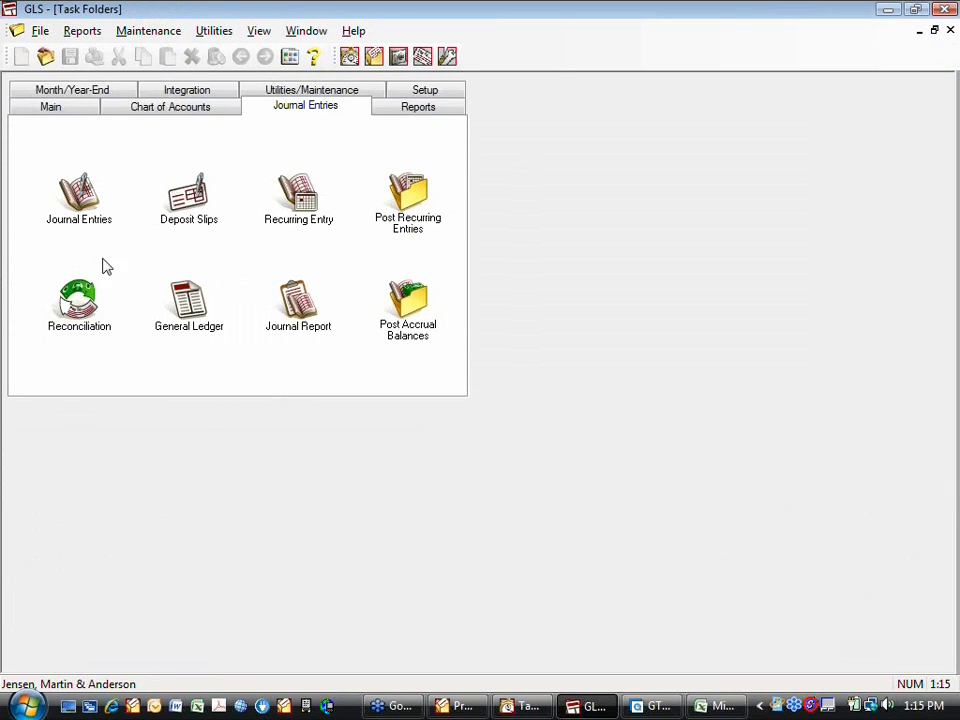
- Start a journal entry for account 1110.00 with the default journal and date and the description "BWC Refund"
double_click(79, 192)
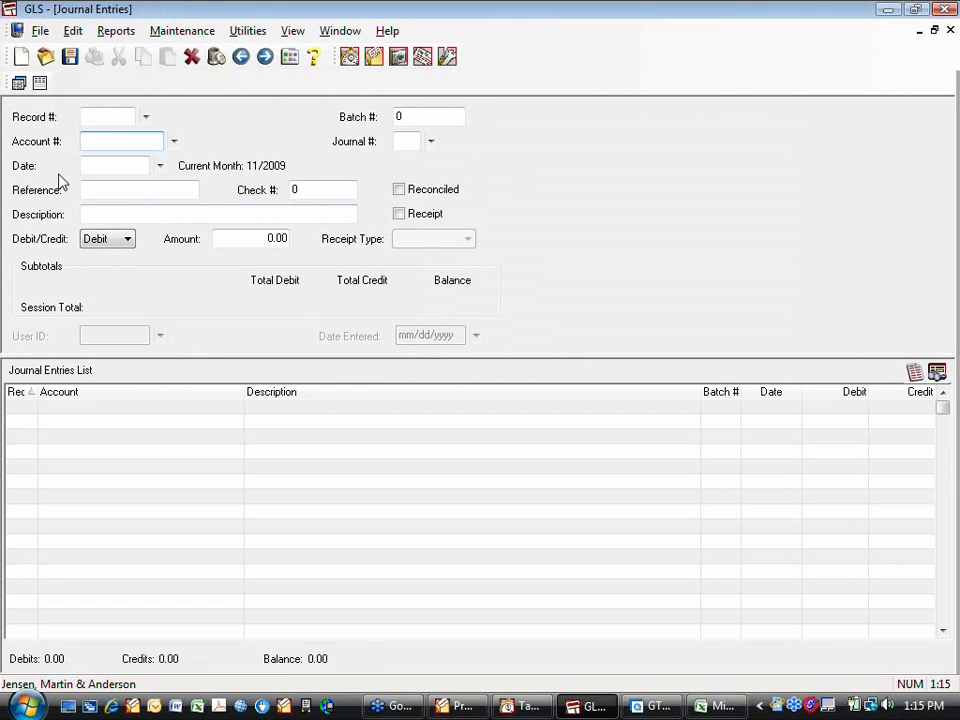
type("1110")
key("Tab")
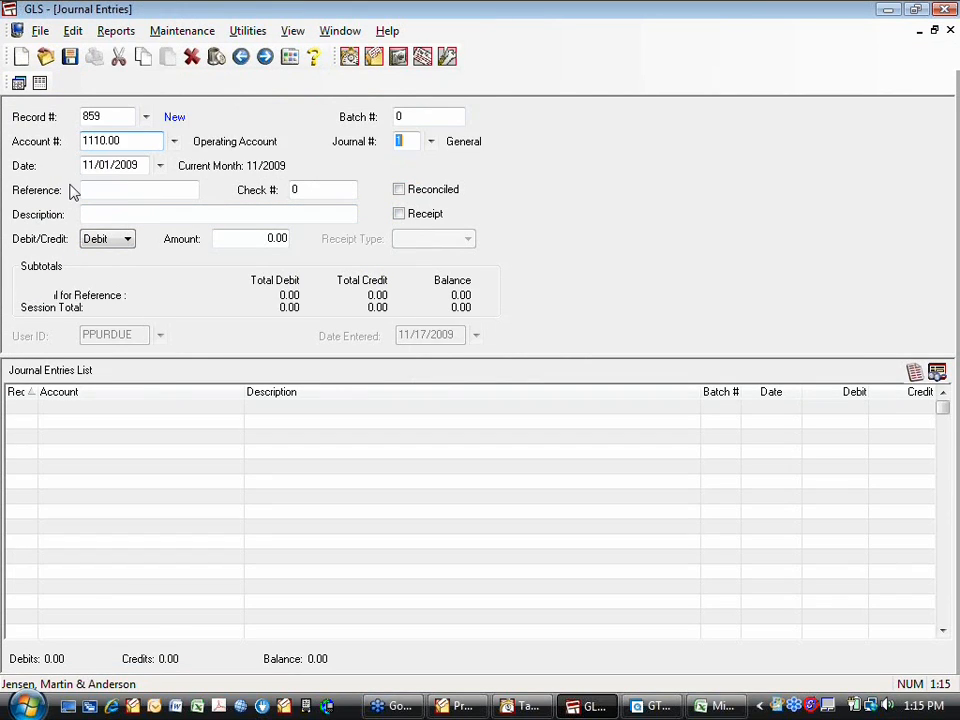
key("Tab")
key("Tab")
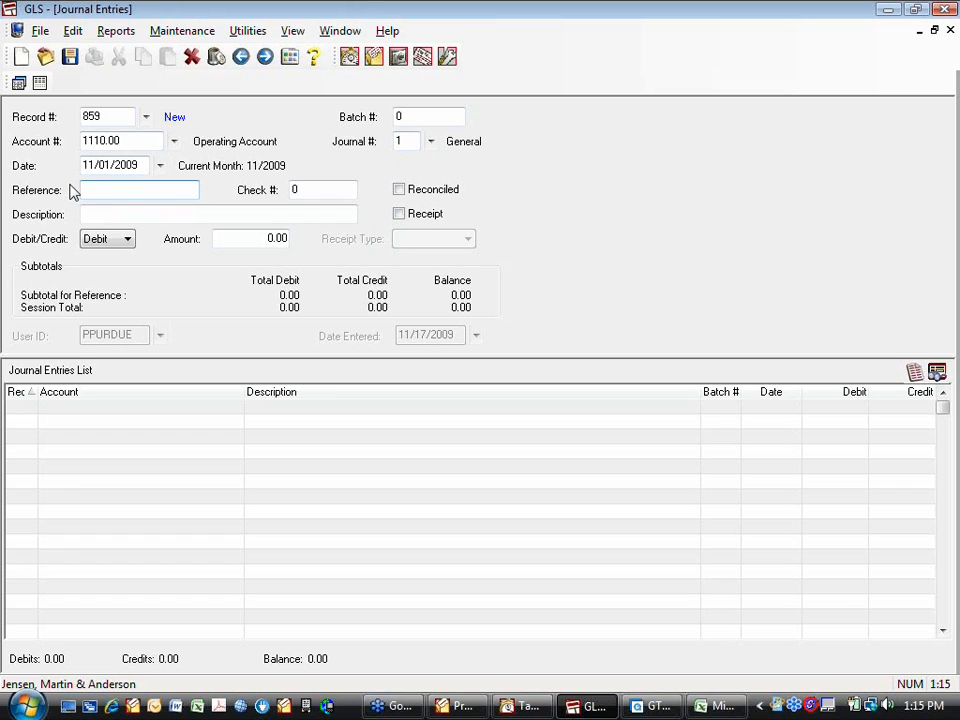
key("Tab")
key("Tab")
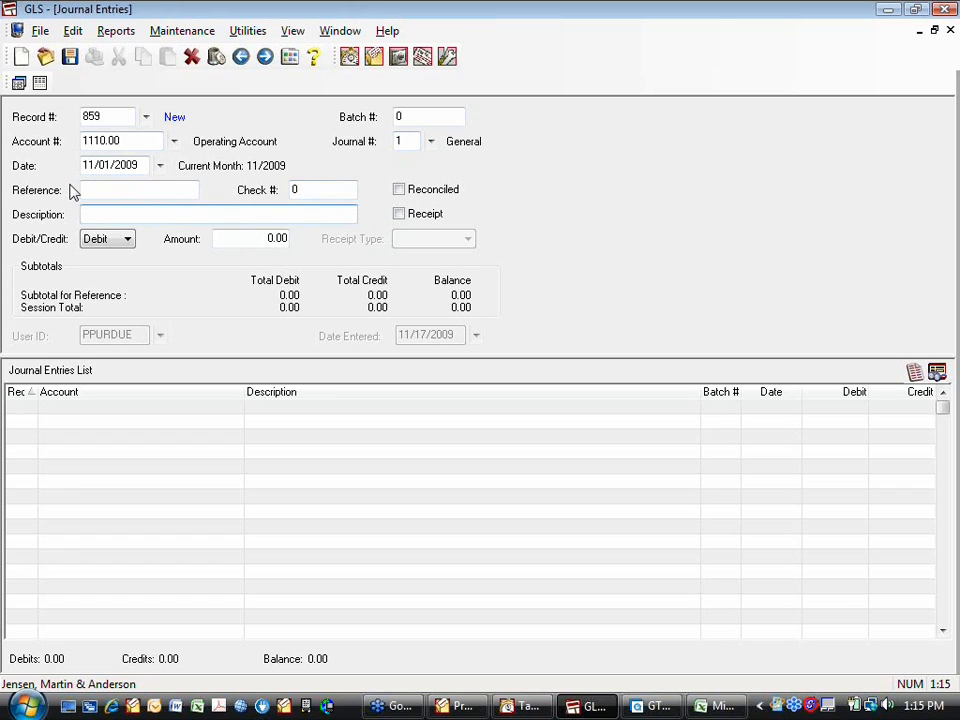
type("BWC Refund")
key("Tab")
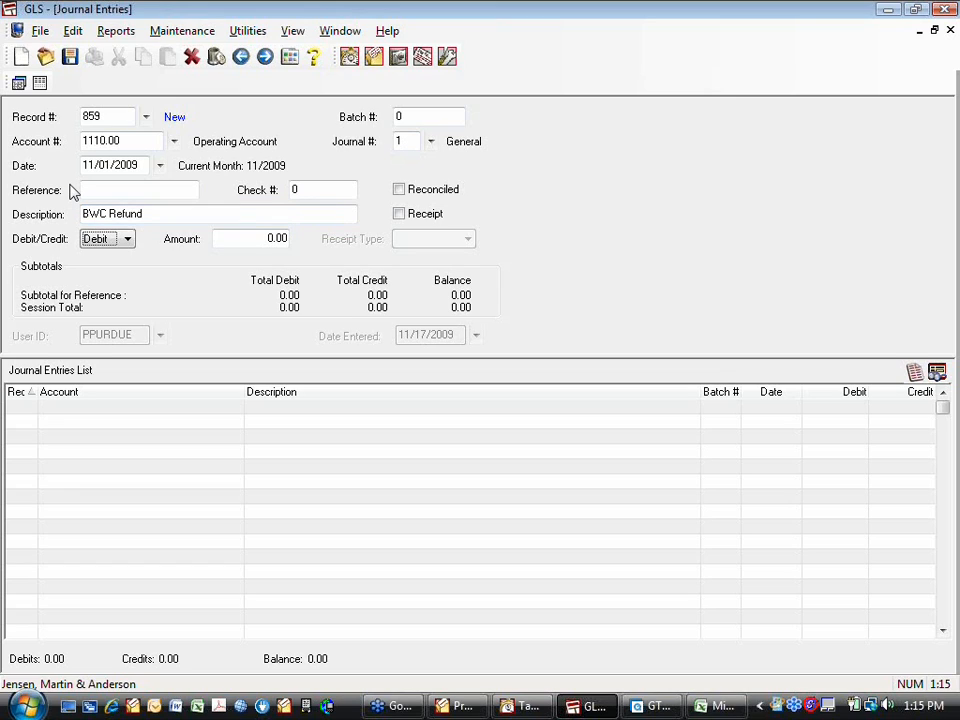
- Set the journal entry's amount to 500.00 and mark it as a receipt of type Check
left_click(268, 237)
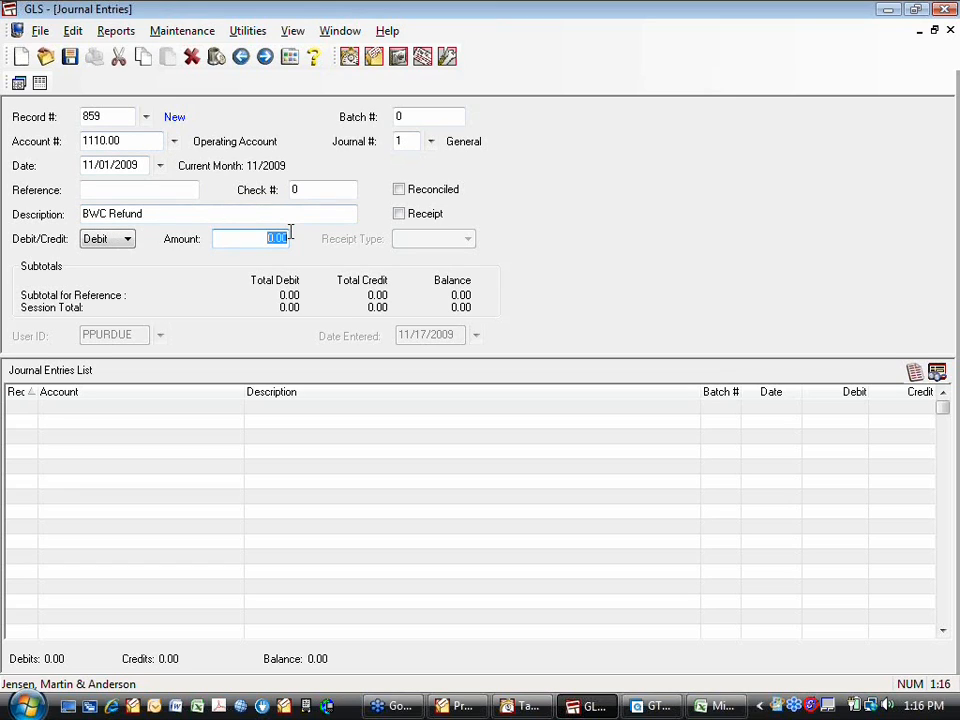
type("5000")
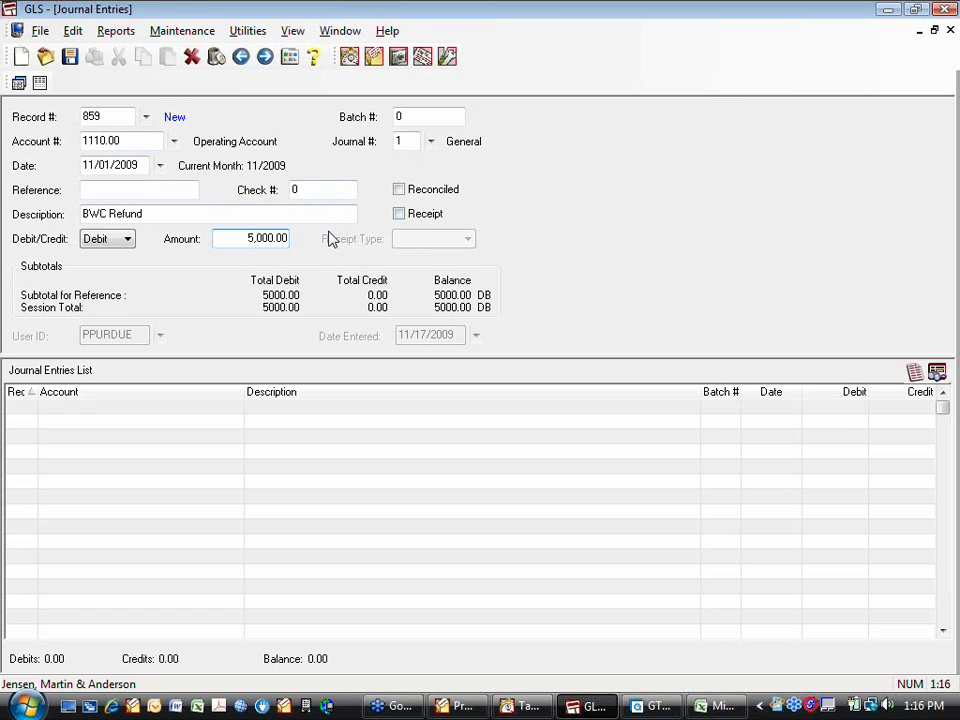
key("BackSpace")
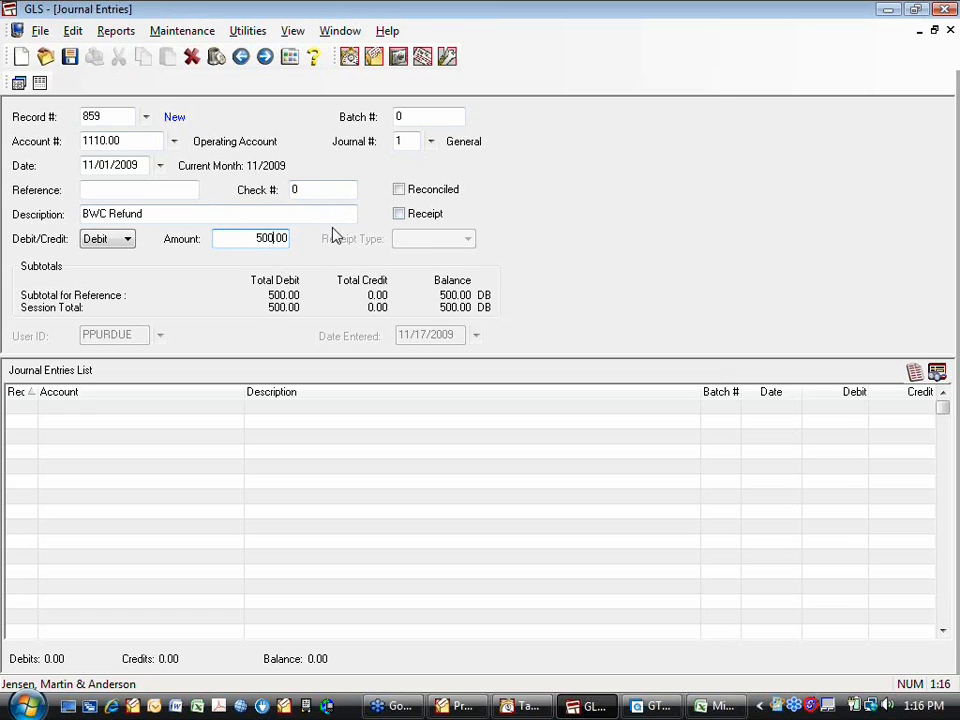
left_click(398, 215)
left_click(467, 239)
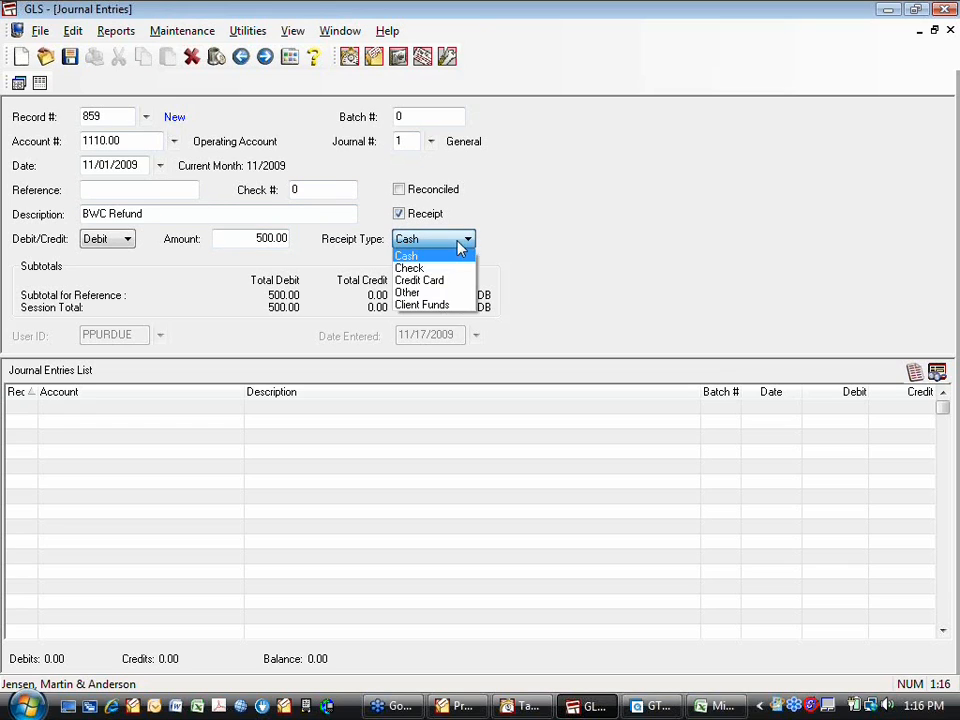
left_click(414, 269)
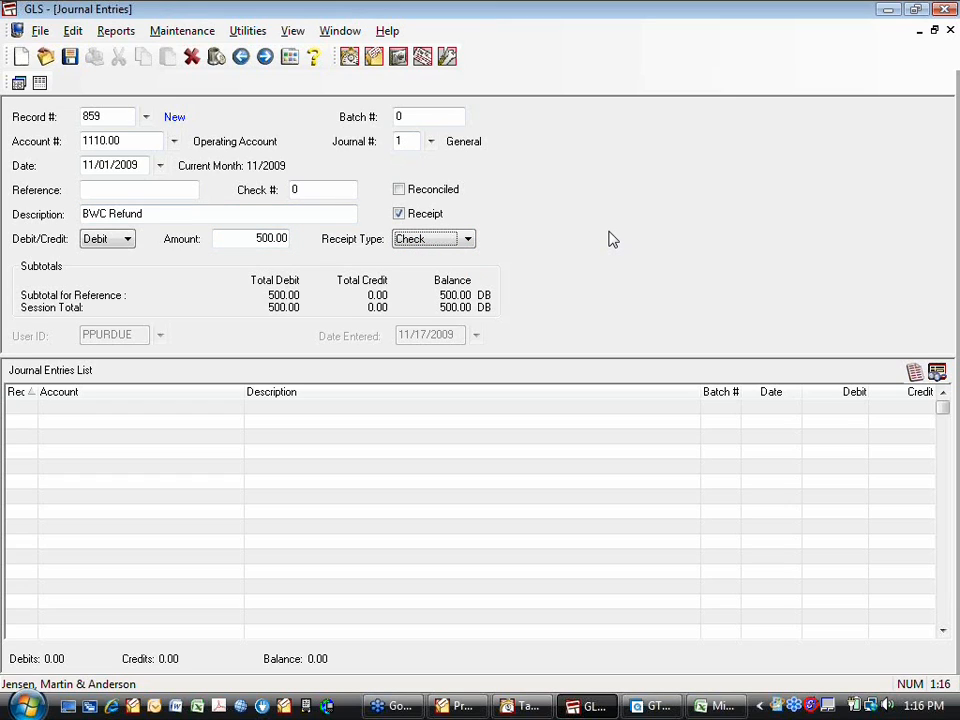
left_click(467, 239)
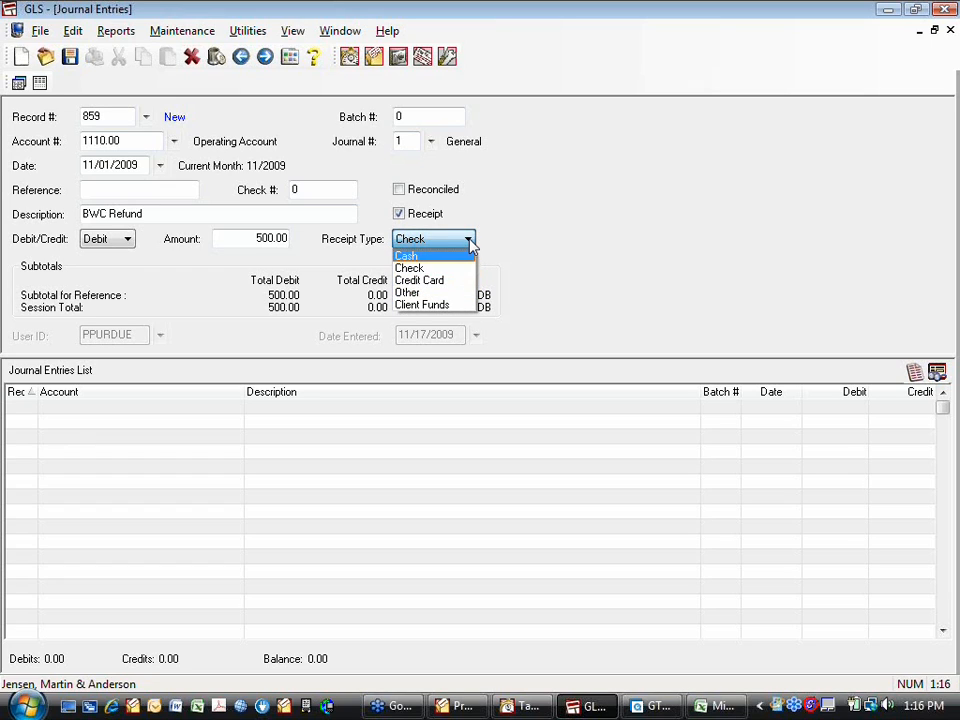
left_click(468, 240)
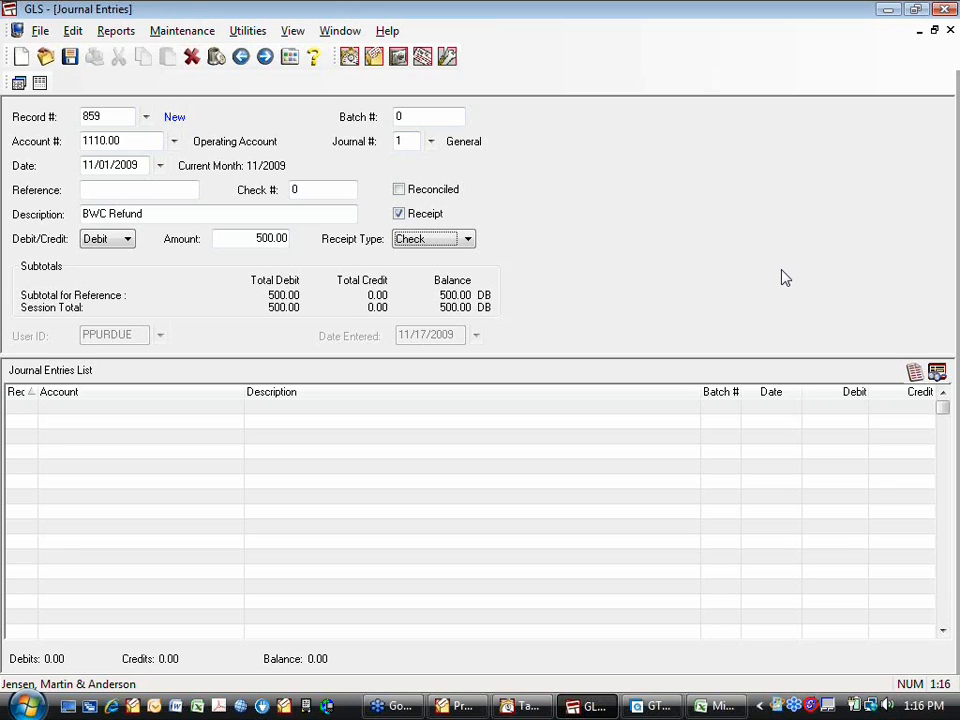
- Close the journal entry without saving it and cancel the verification list report
left_click(950, 31)
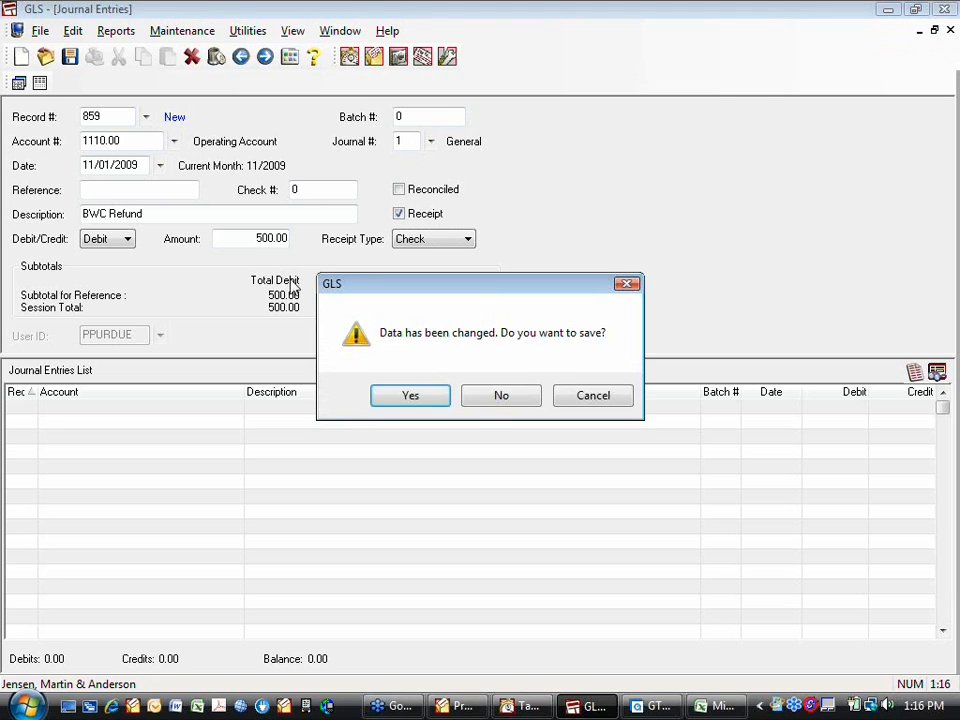
left_click(497, 396)
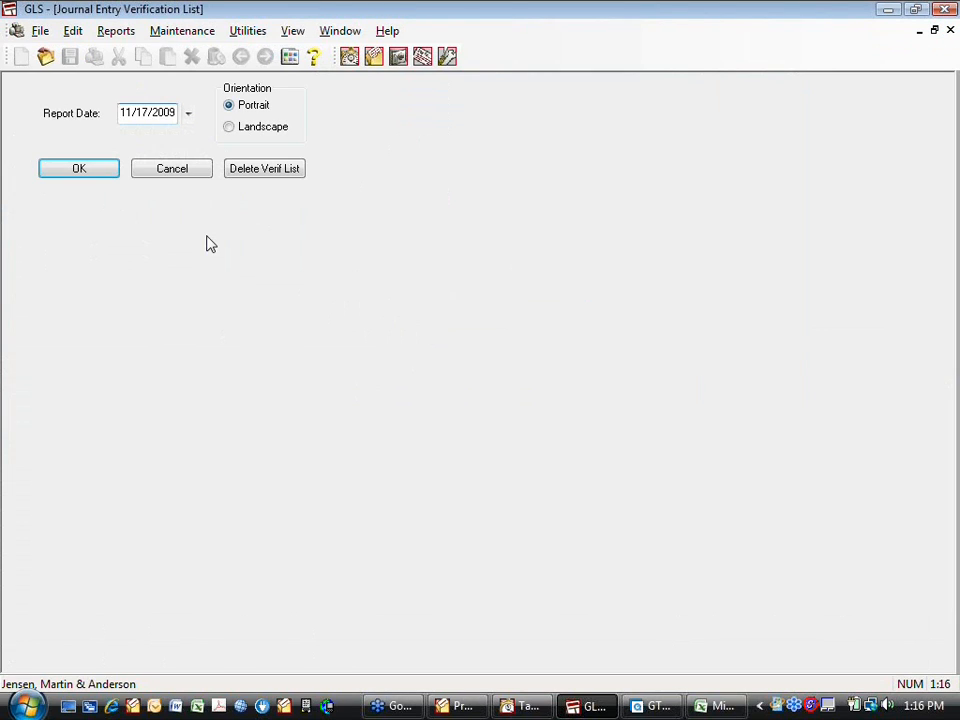
left_click(173, 172)
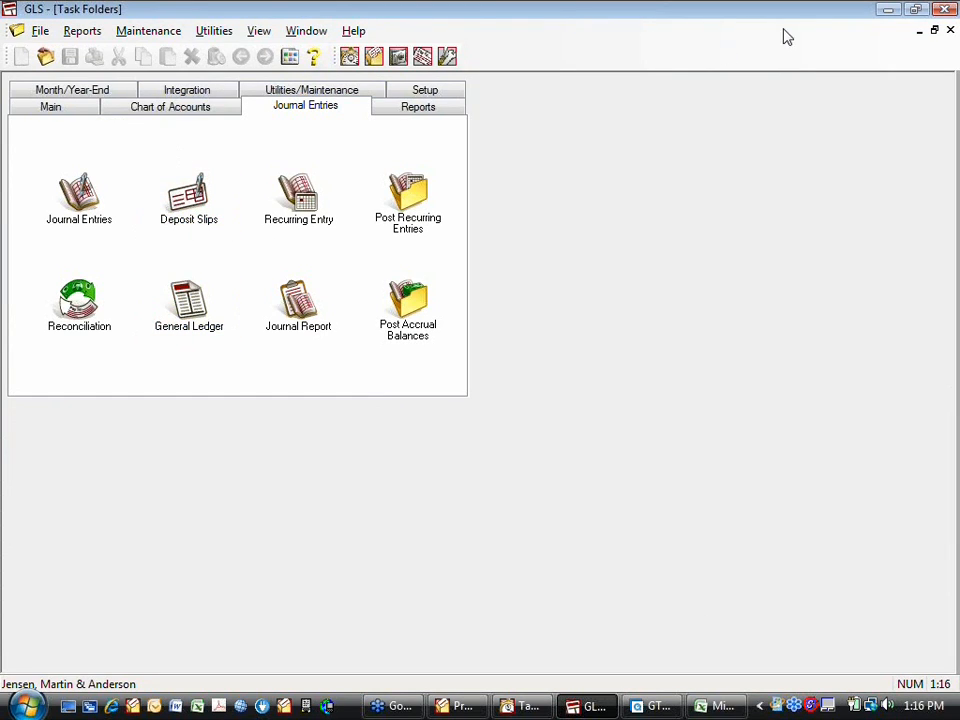
- Exit GLS, switch to Tabs3, and open the payment integration configuration in the GLS integration setup
left_click(945, 31)
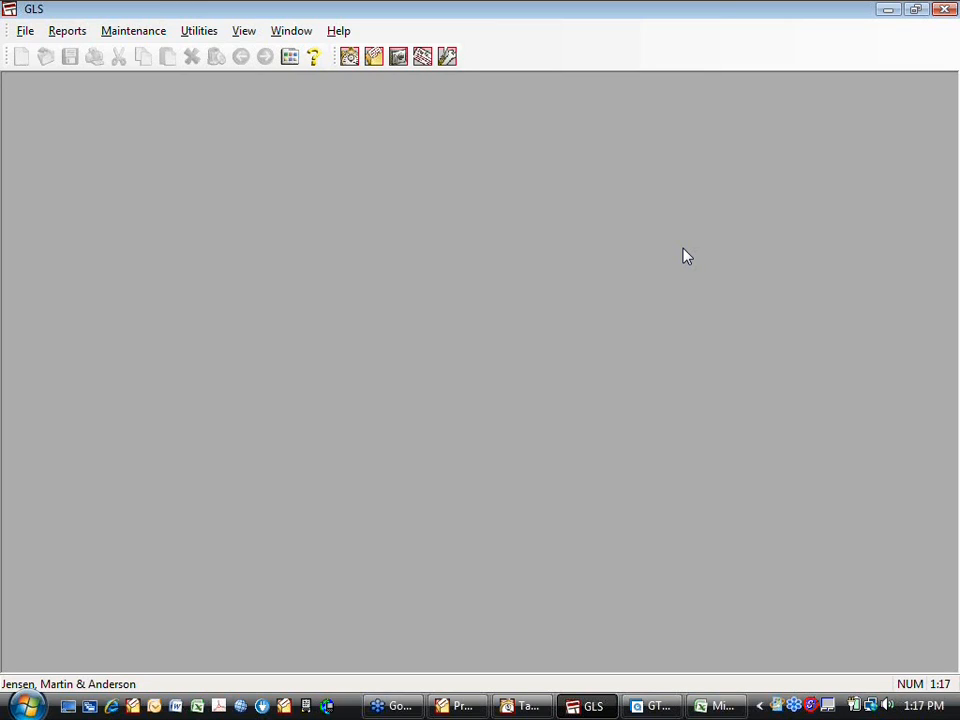
left_click(946, 10)
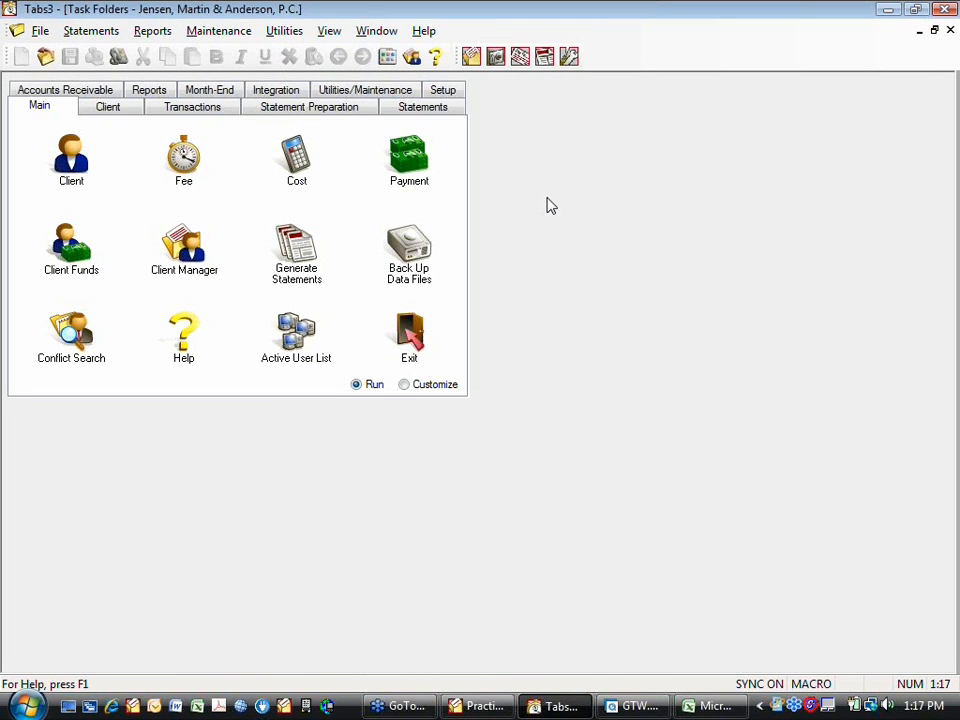
left_click(276, 94)
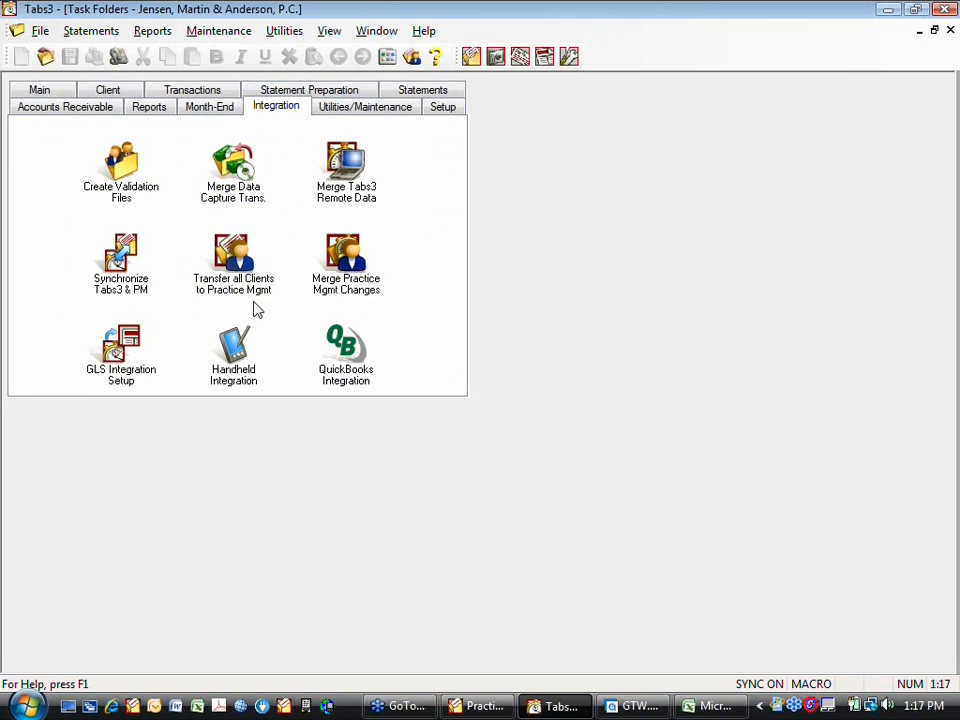
left_click(94, 355)
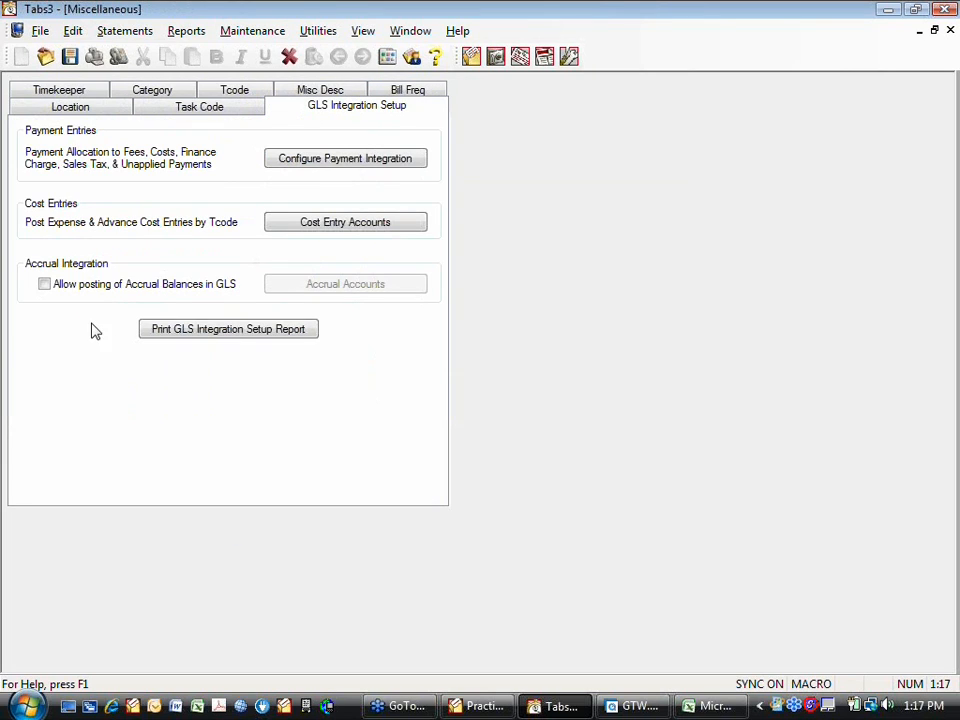
left_click(288, 163)
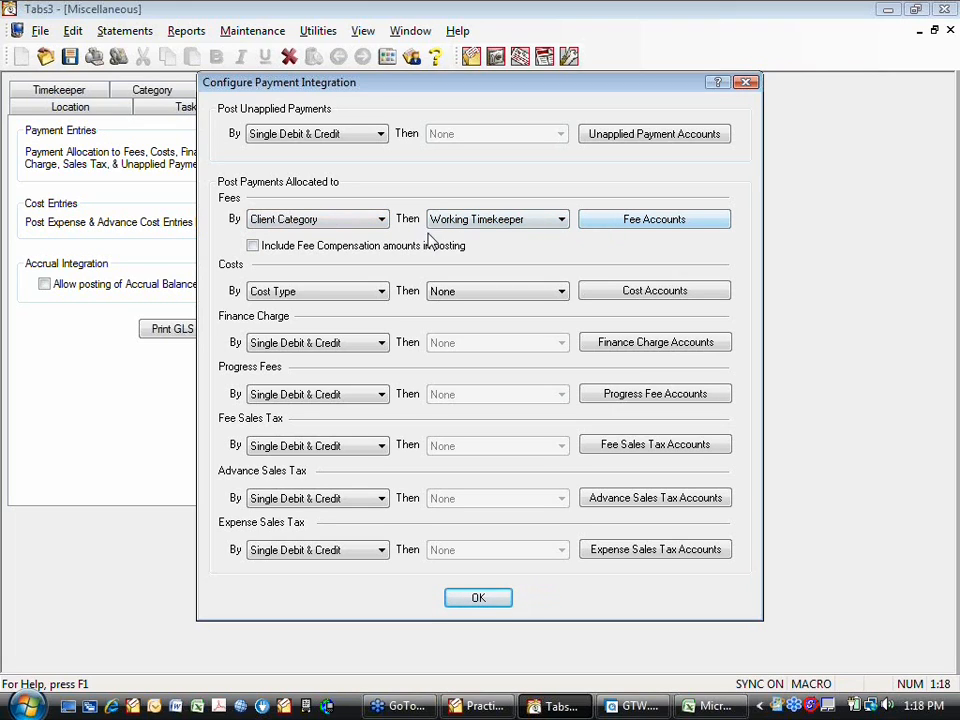
- Set fee payments to post by Payment Tcode and open their GLS accounts table, agreeing to erase the existing table
left_click(381, 222)
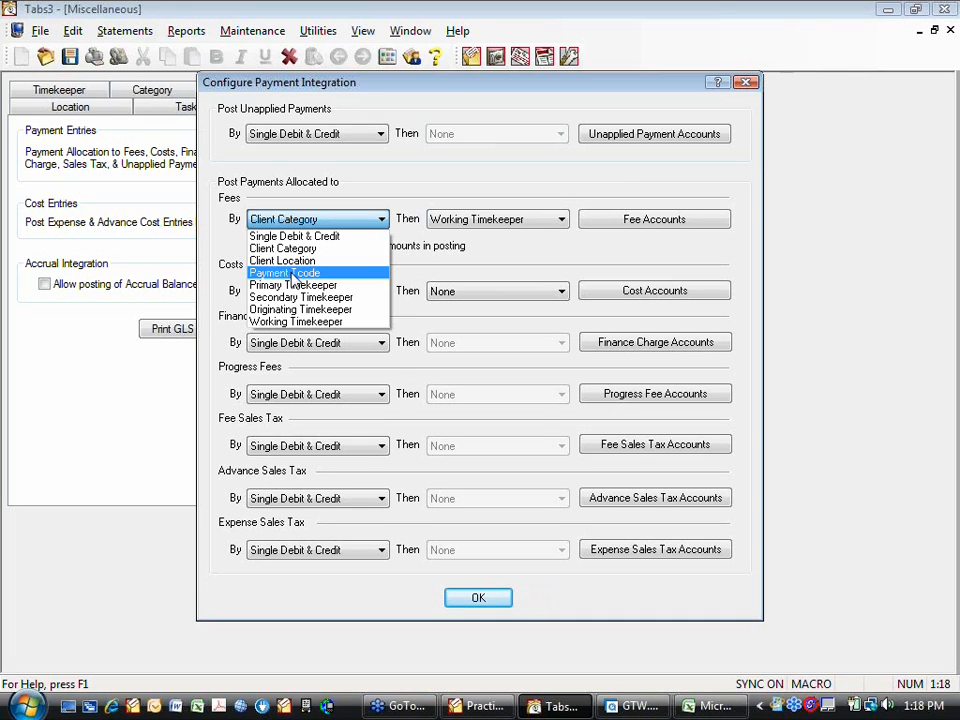
left_click(290, 273)
left_click(561, 220)
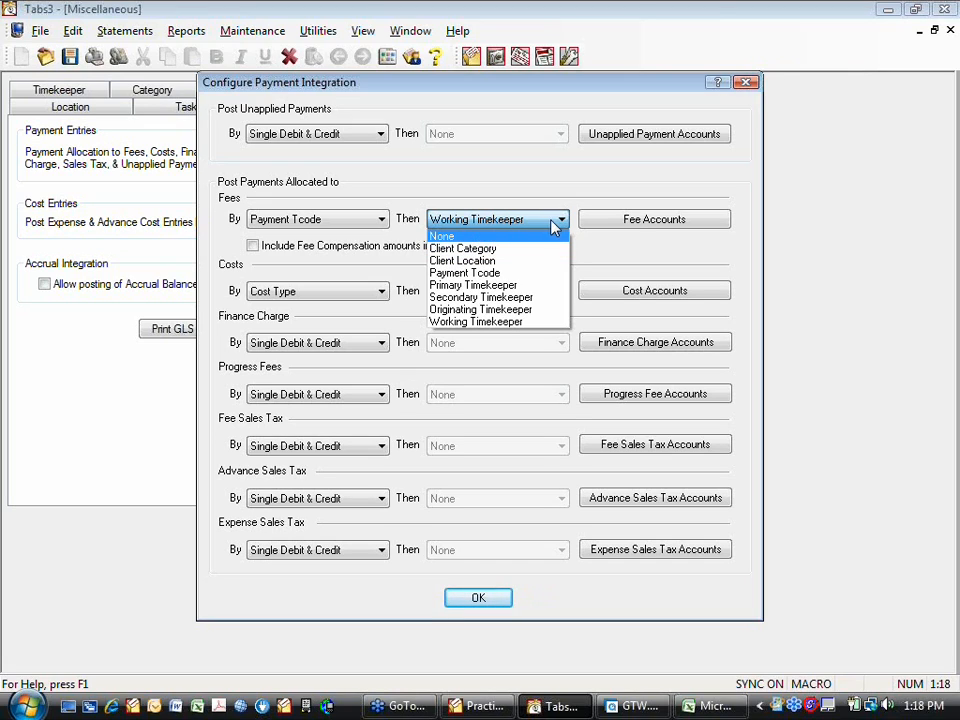
left_click(383, 222)
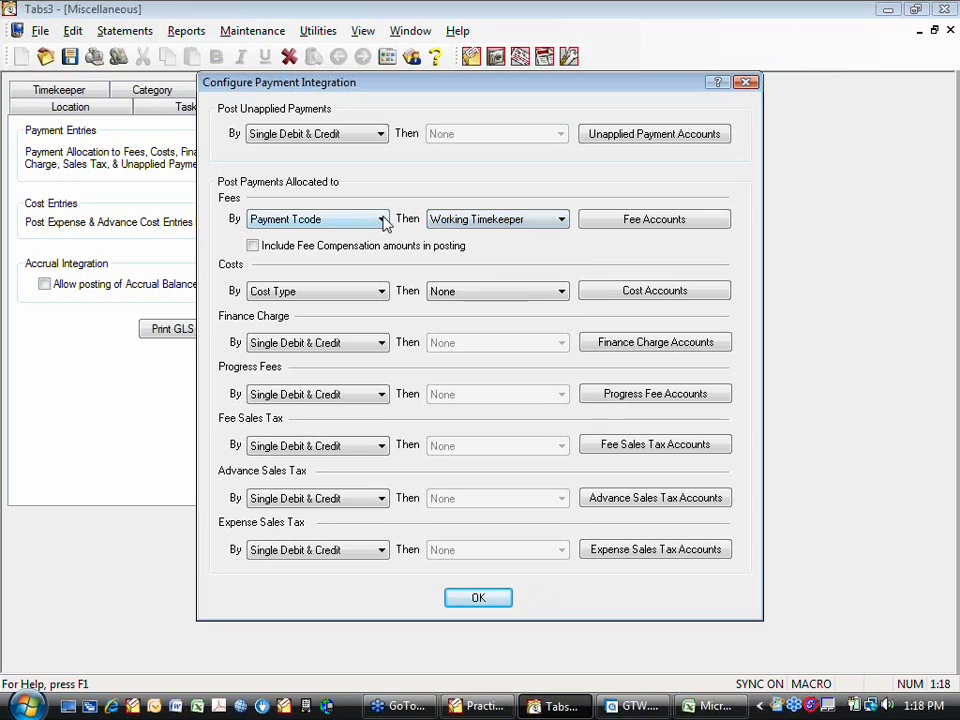
left_click(619, 223)
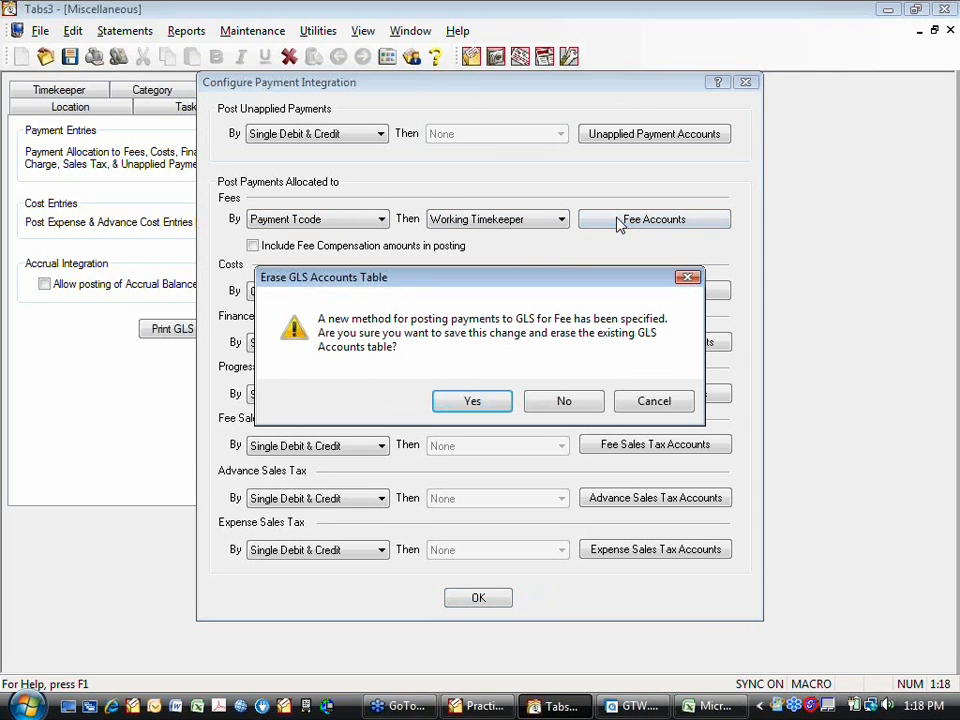
left_click(499, 406)
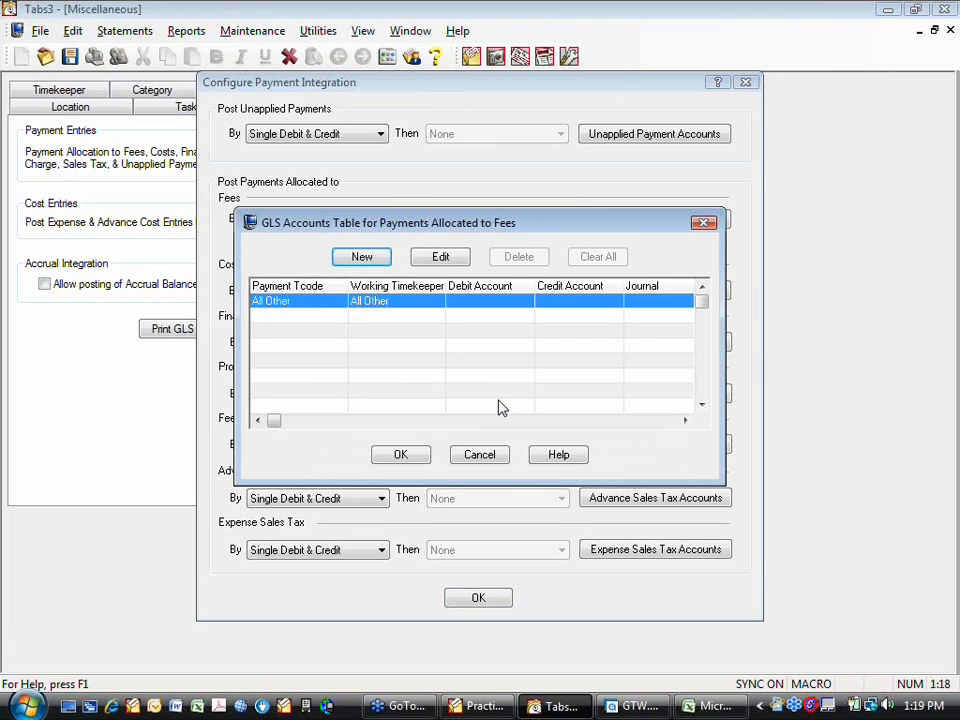
- Check the payment Tcodes available for a new fee account row, and leave the accounts table without assigning accounts to All Other
left_click(363, 260)
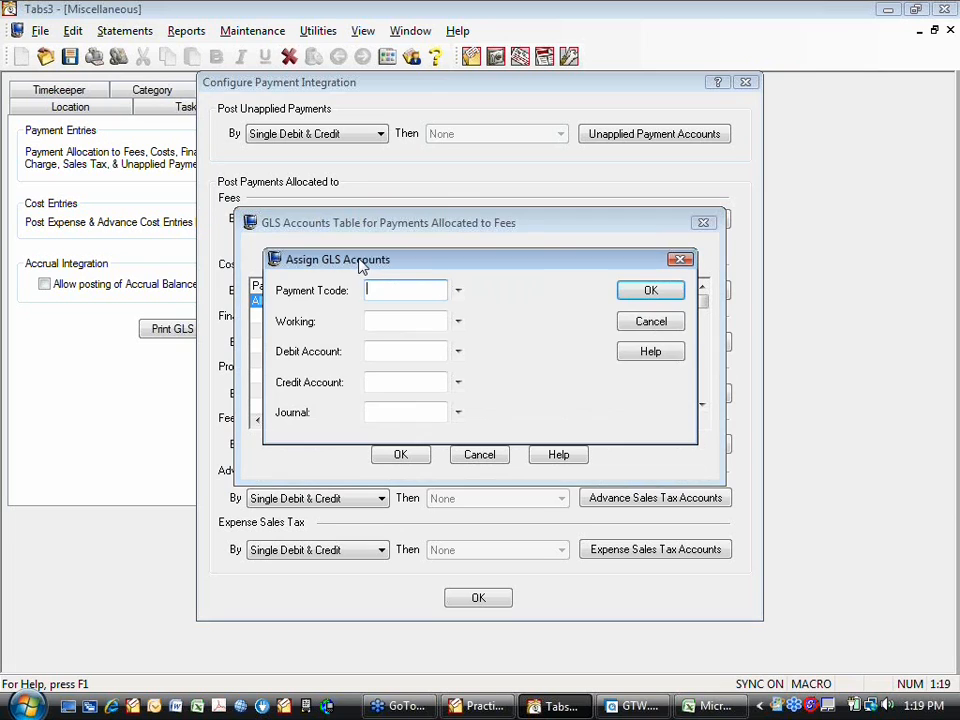
left_click(458, 291)
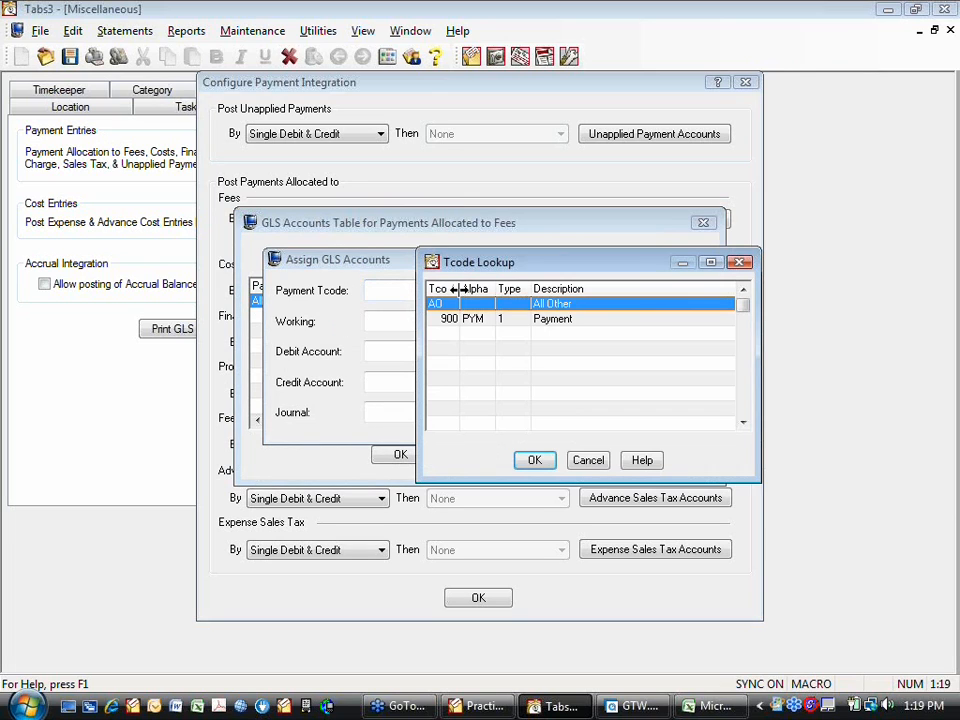
left_click(585, 460)
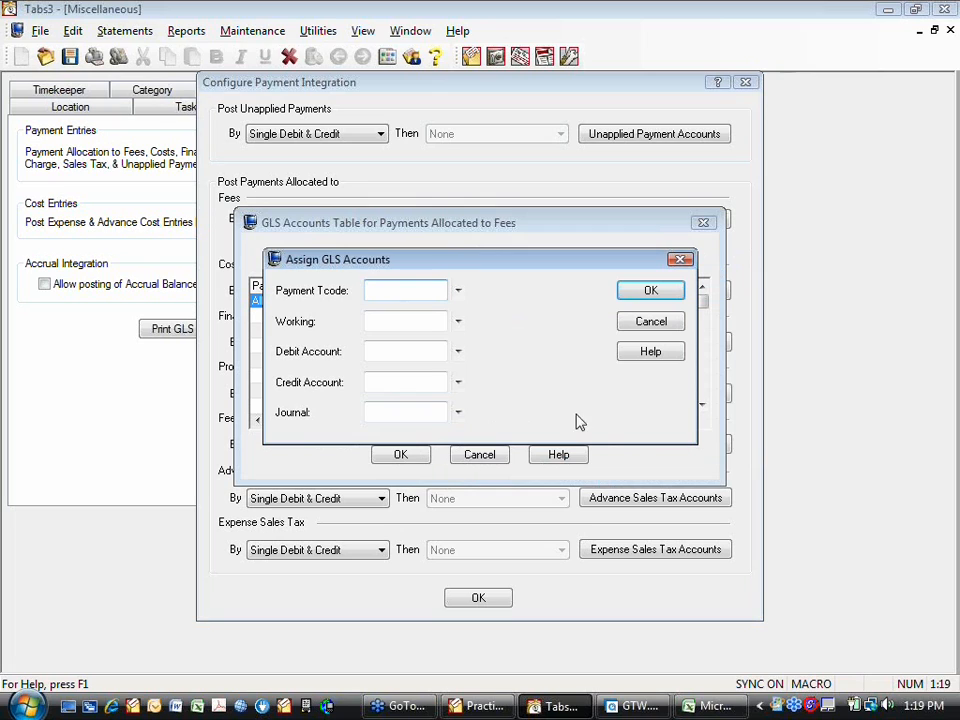
left_click(648, 325)
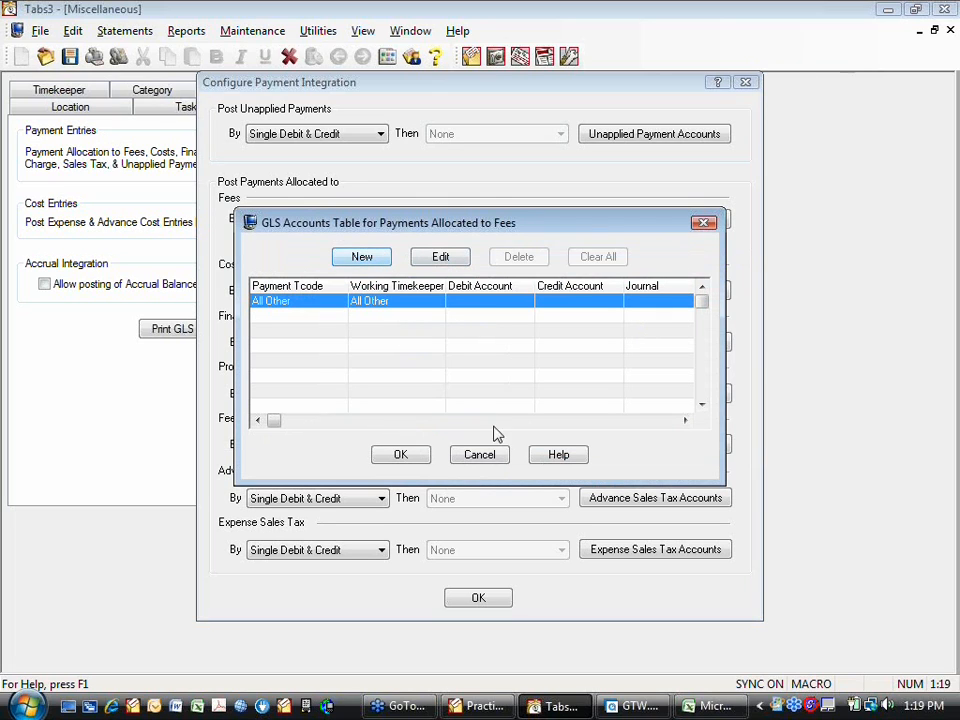
left_click(479, 456)
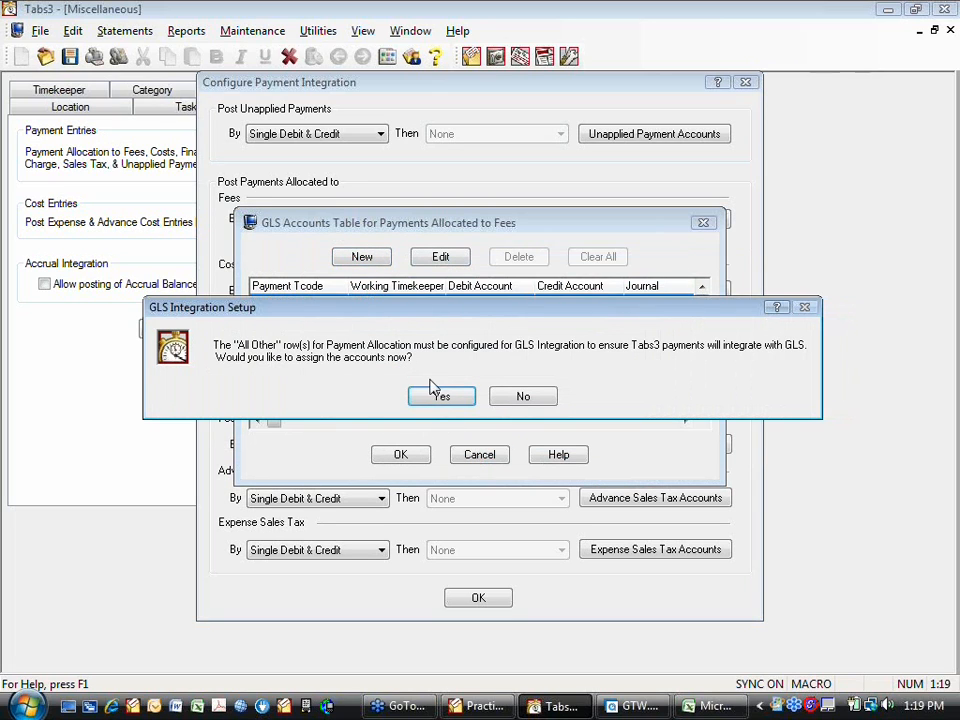
left_click(523, 397)
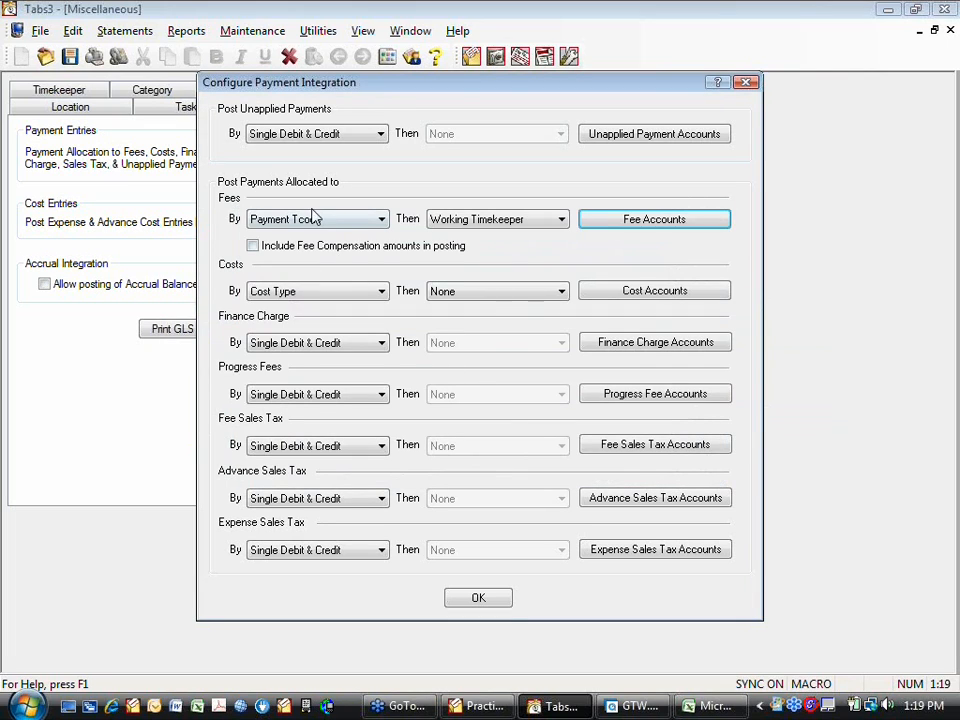
- Set fee payments to post by Client Category and open their GLS accounts table, agreeing to erase the existing one
left_click(381, 220)
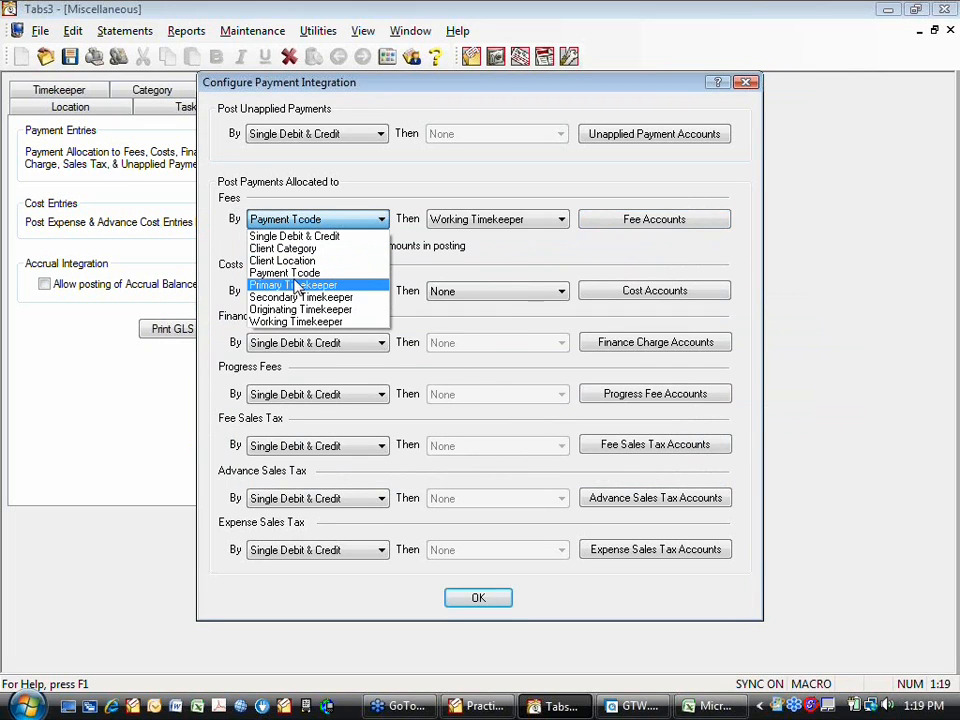
left_click(270, 248)
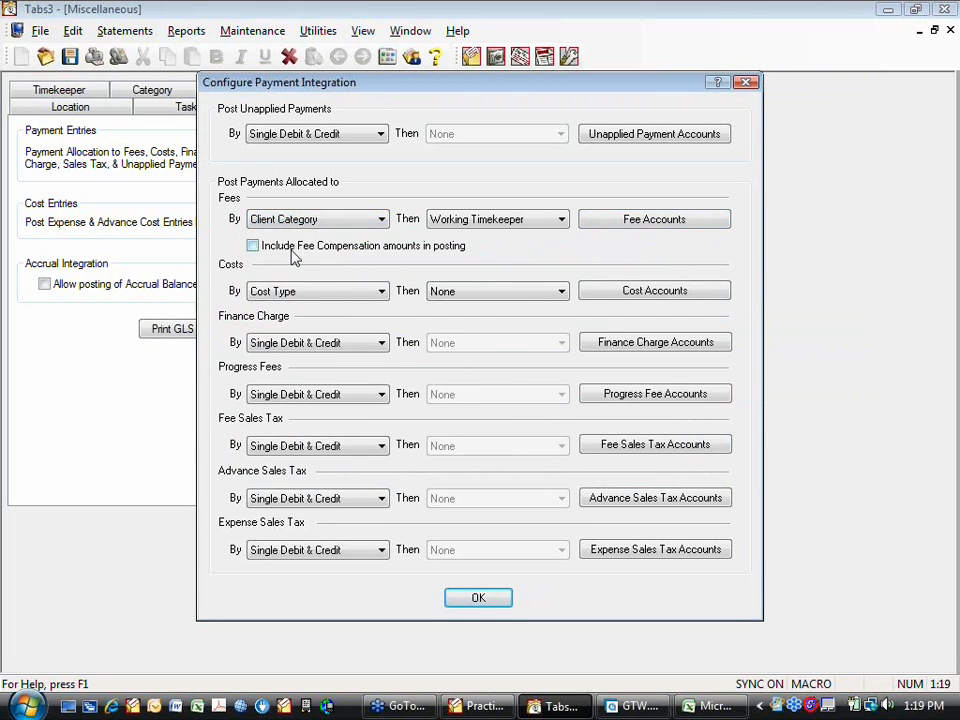
left_click(654, 219)
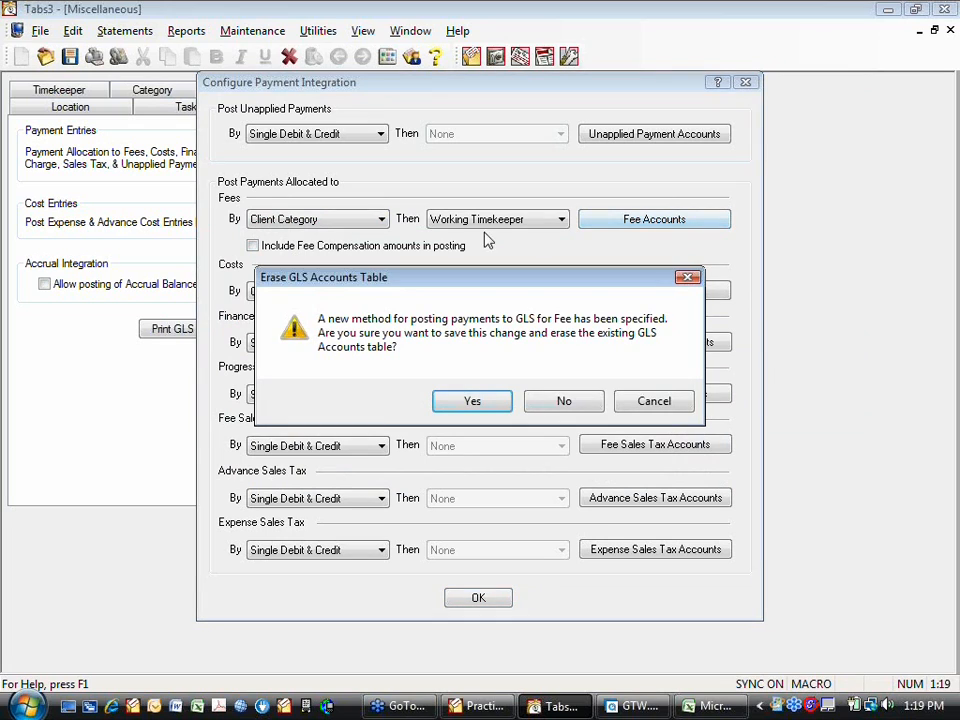
left_click(508, 401)
- Start a new GLS account assignment for client category 5 Wills/Trusts/Estates and working timekeeper 1
left_click(372, 262)
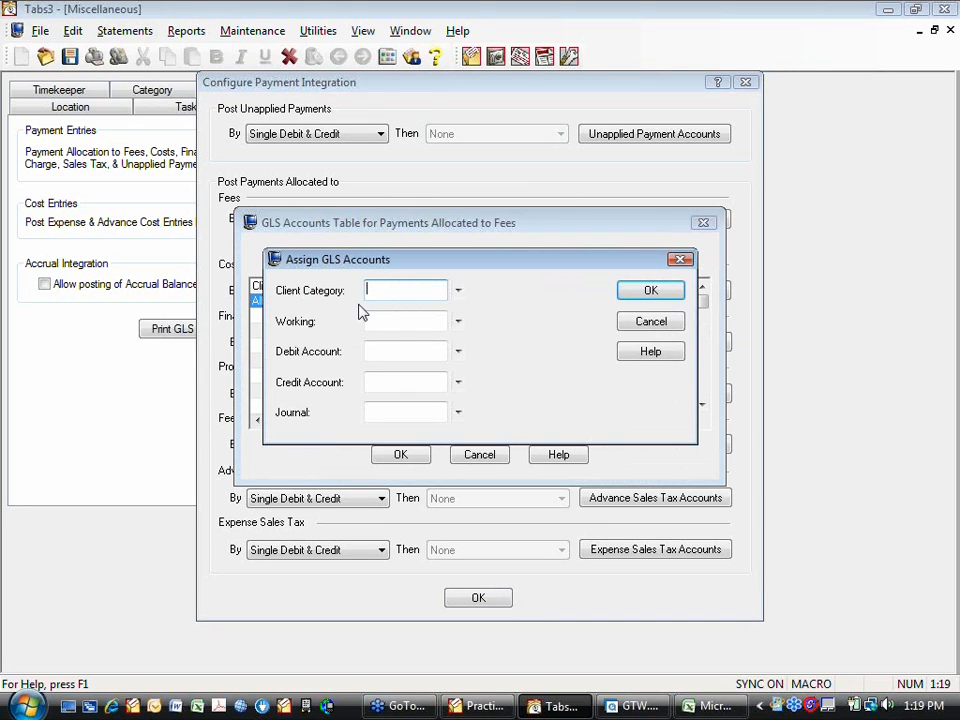
left_click(458, 291)
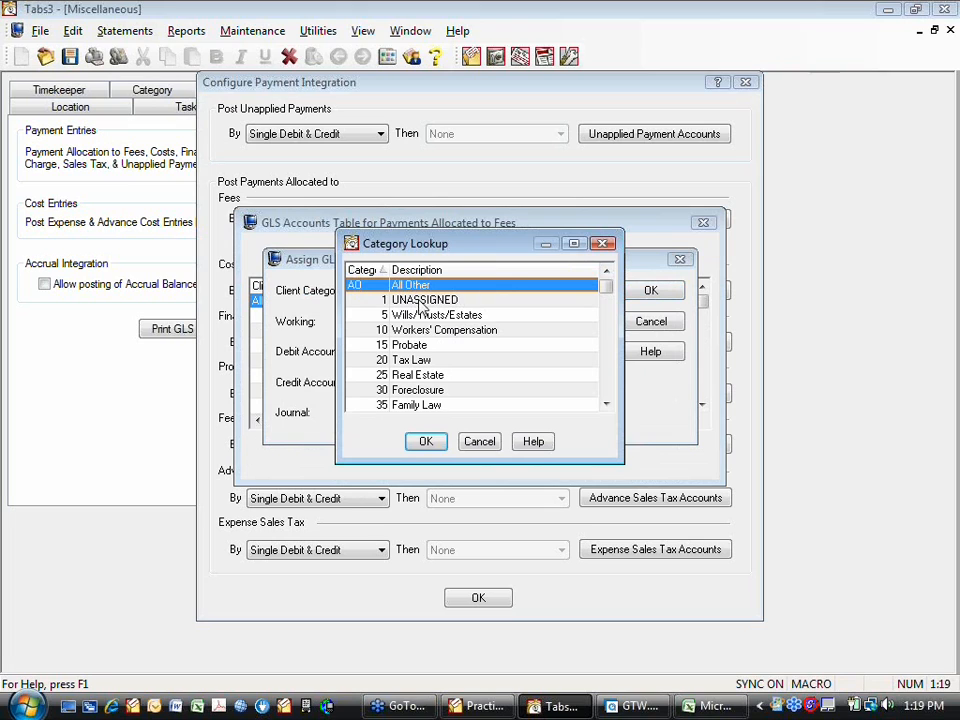
left_click(414, 316)
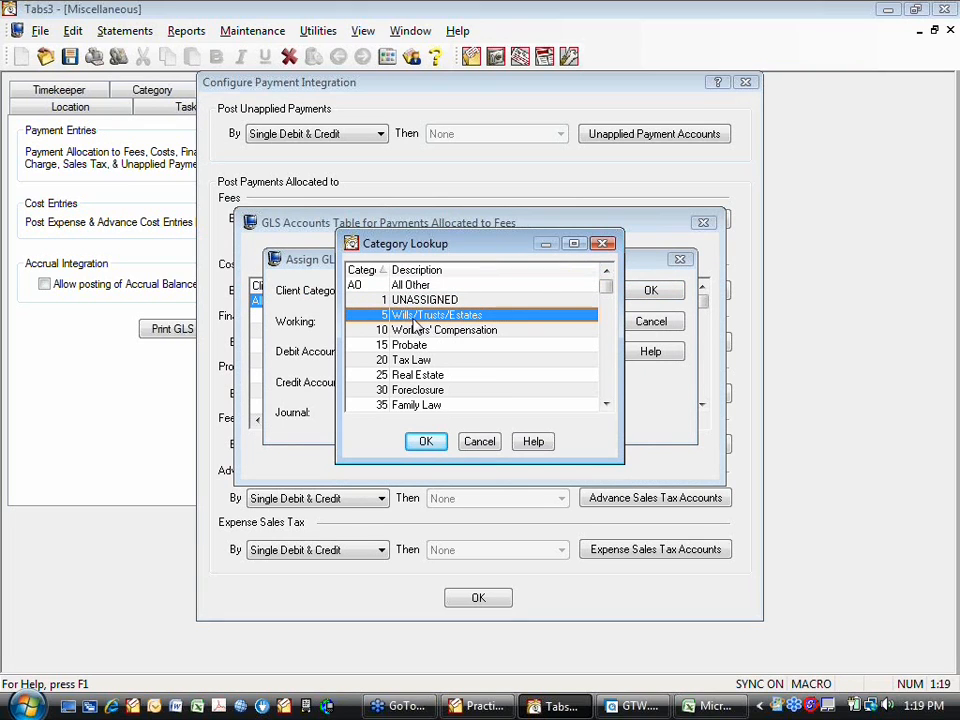
left_click(424, 441)
left_click(459, 323)
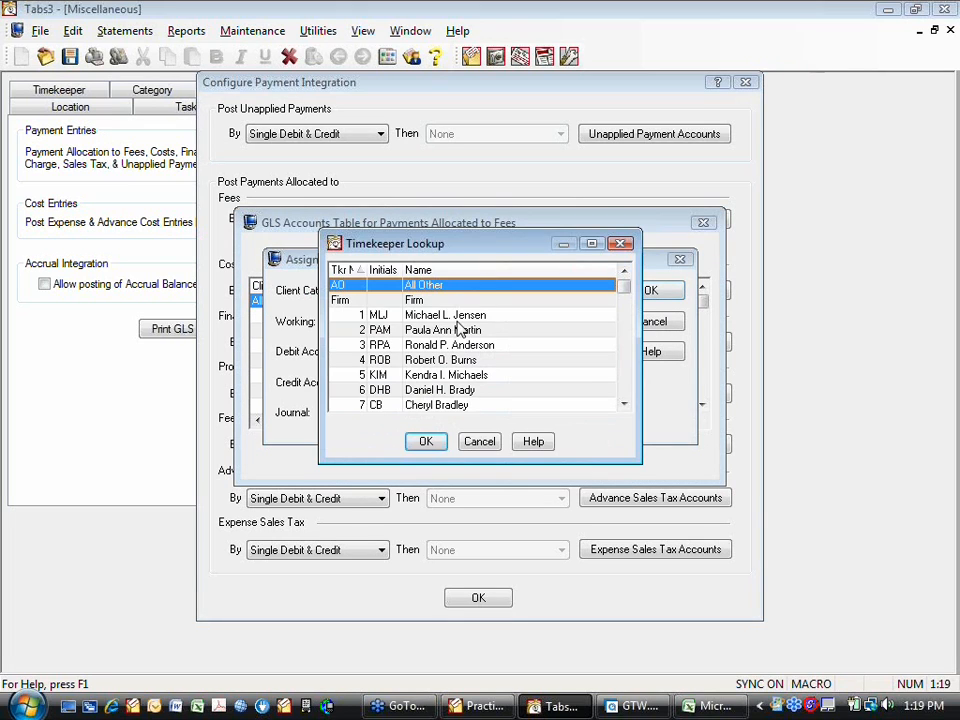
left_click(430, 315)
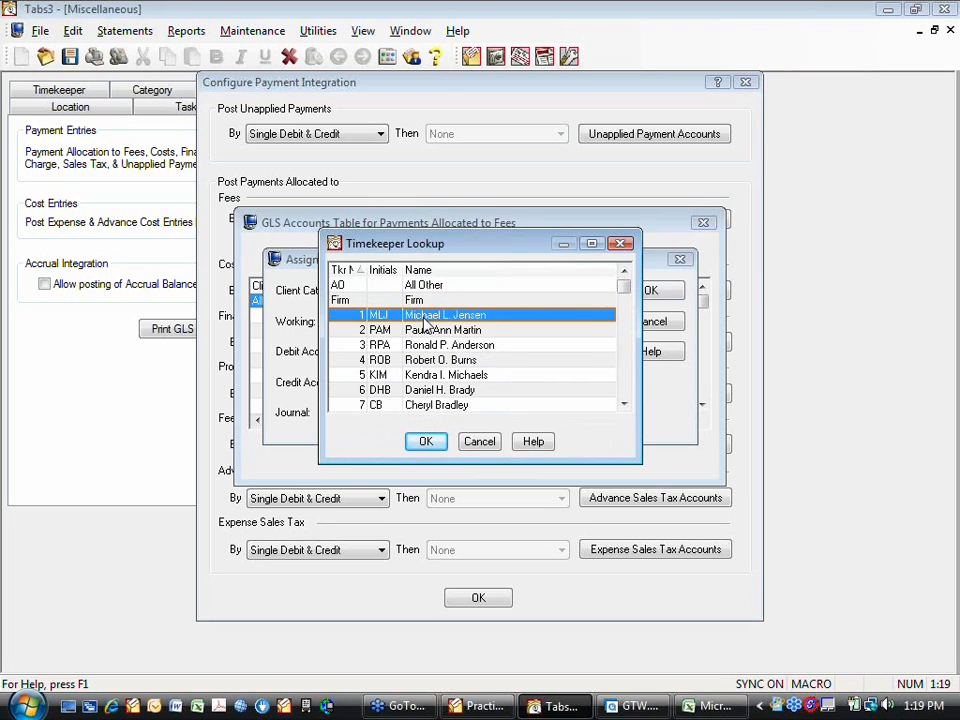
left_click(426, 441)
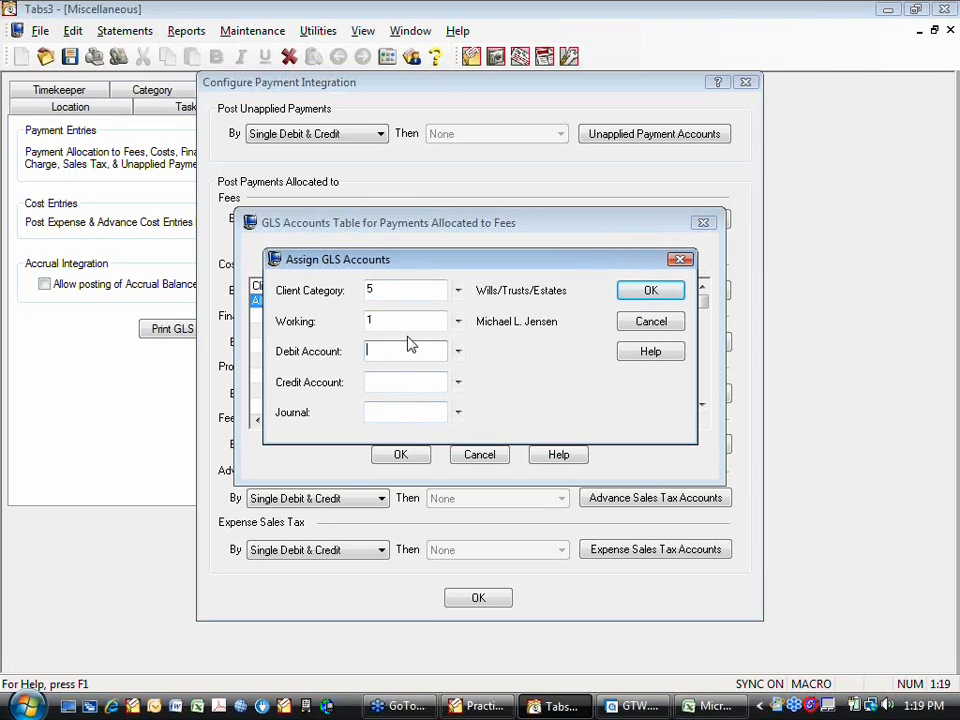
- Assign debit account 1110.00 Operating Account and credit account 4100.00 Fee Income to the Wills/Trusts/Estates row
left_click(408, 345)
type("1110")
key("Tab")
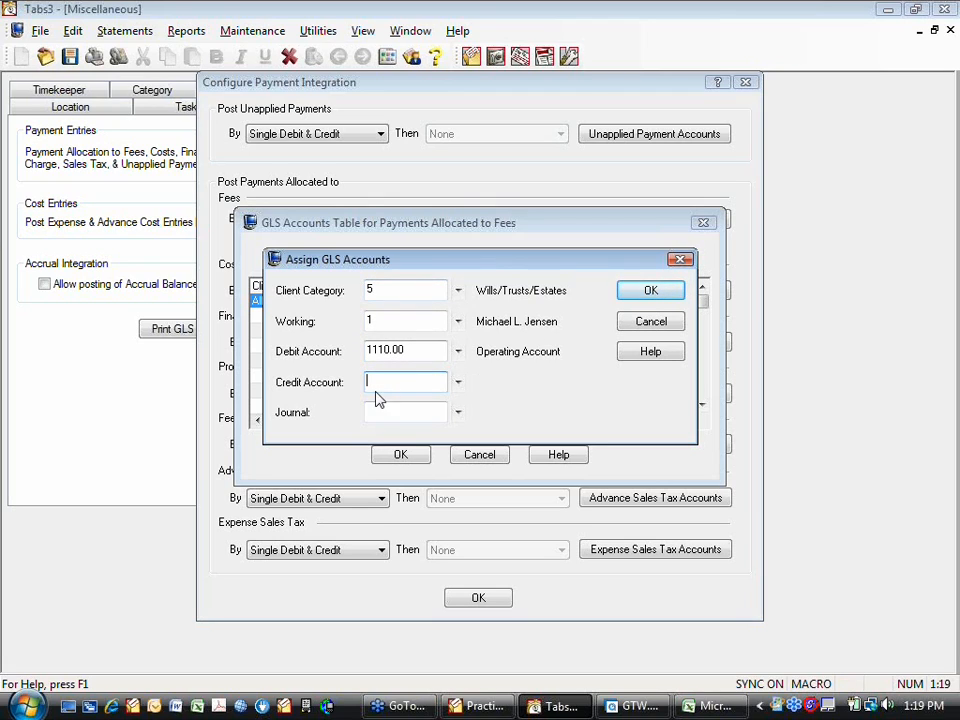
left_click(458, 383)
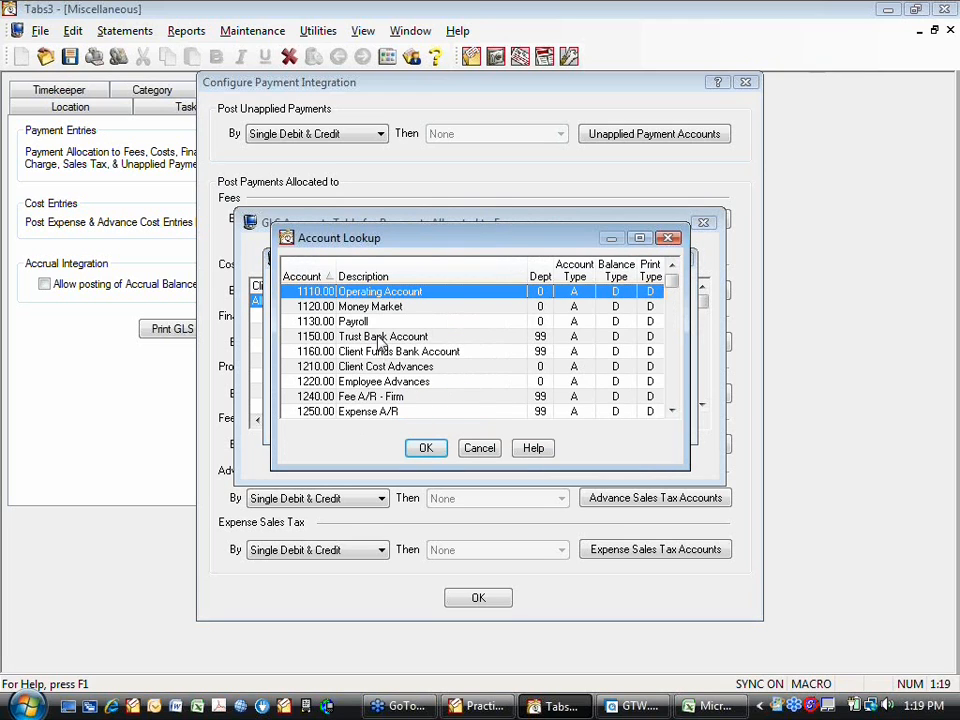
scroll(388, 413, "down", 3)
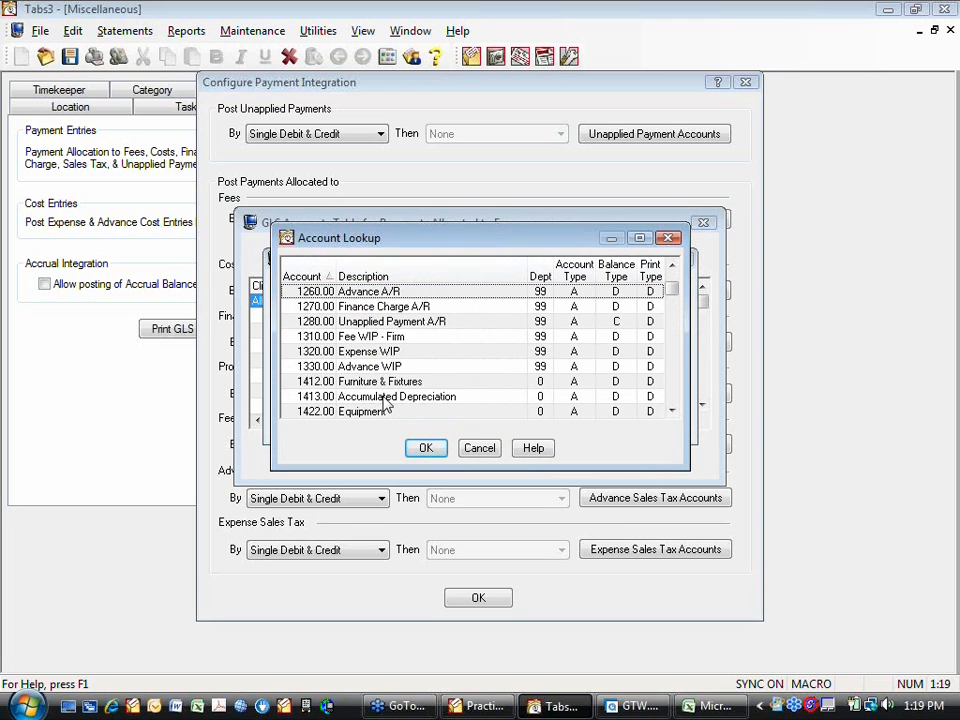
scroll(386, 403, "down", 12)
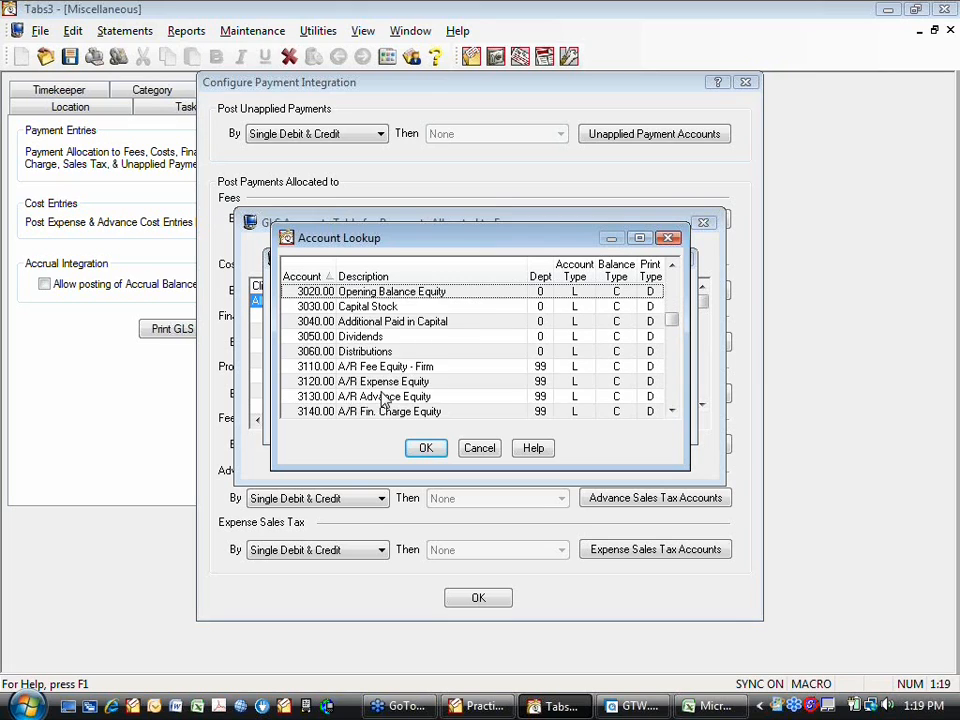
scroll(386, 400, "down", 4)
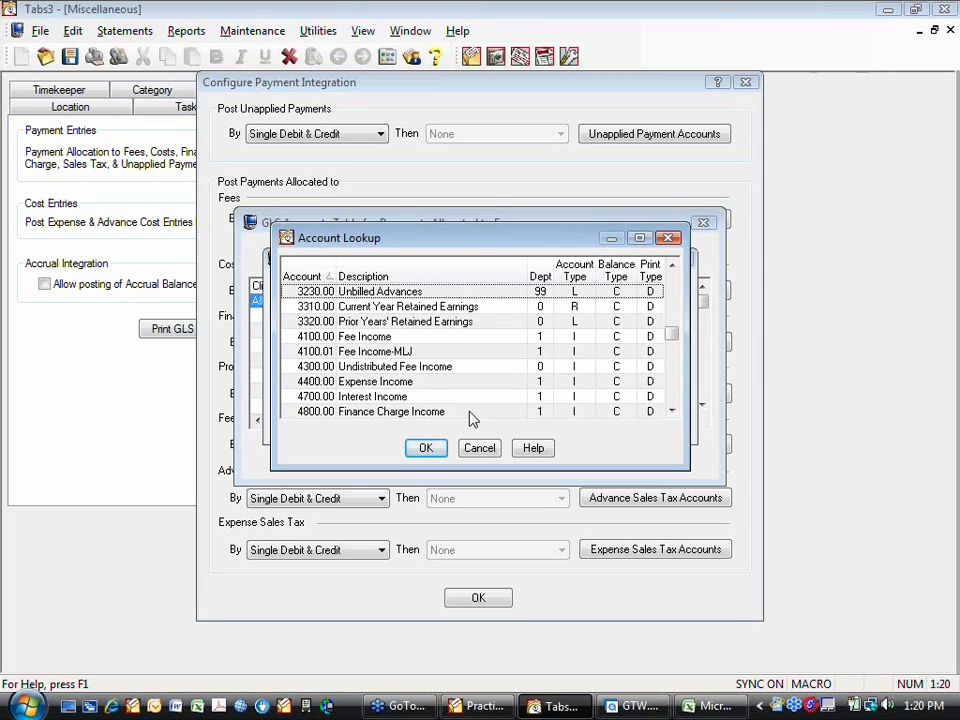
left_click(381, 338)
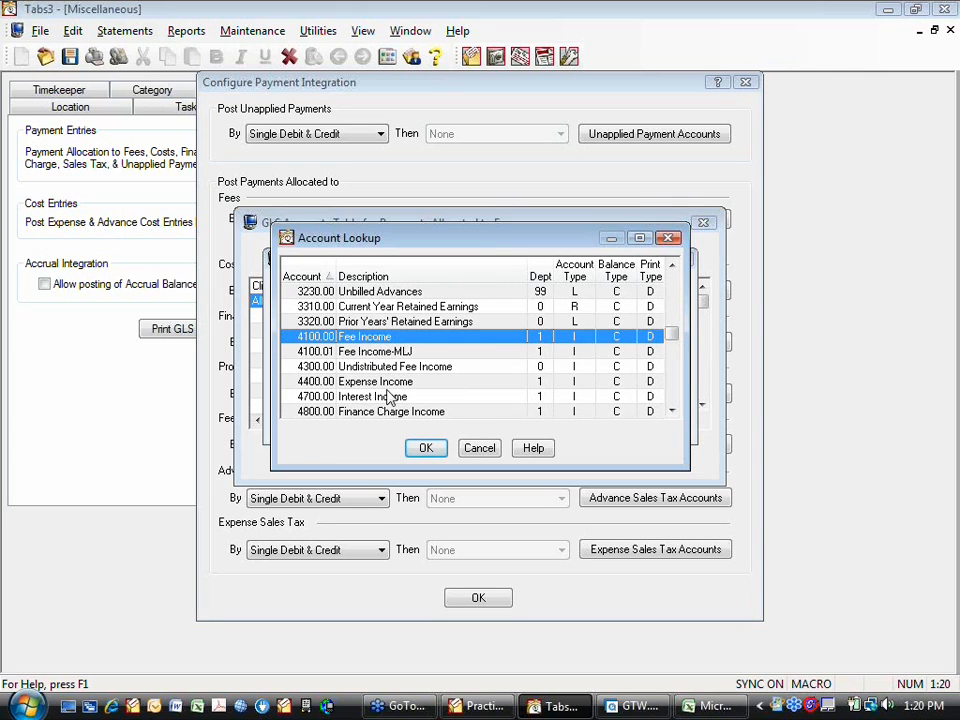
left_click(426, 448)
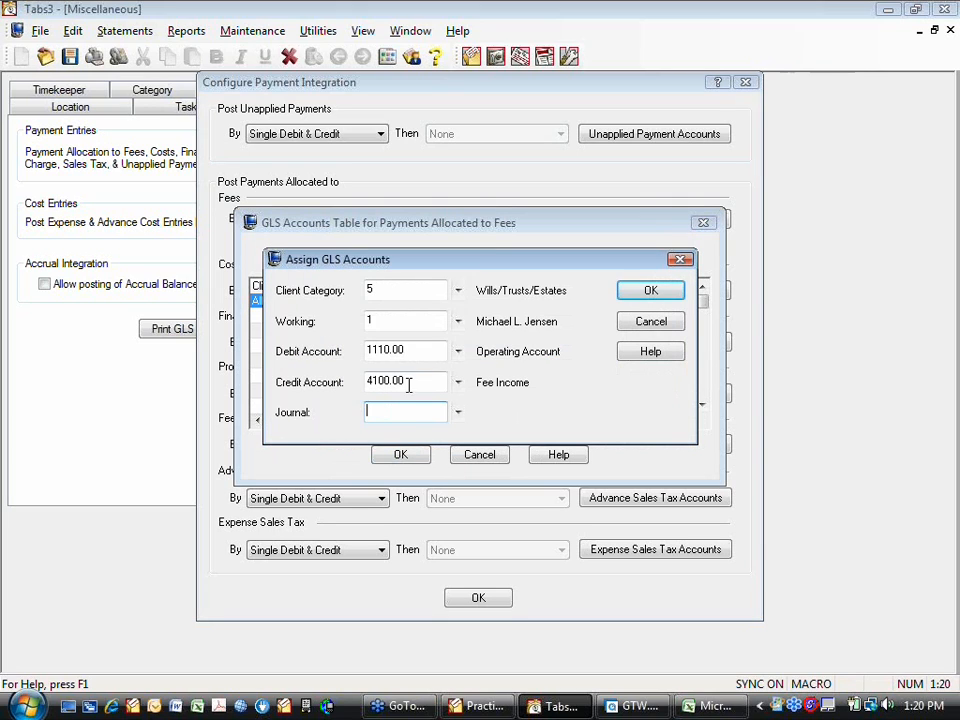
- Set the row's journal to 2 Receipts and save the Wills/Trusts/Estates assignment
left_click(458, 412)
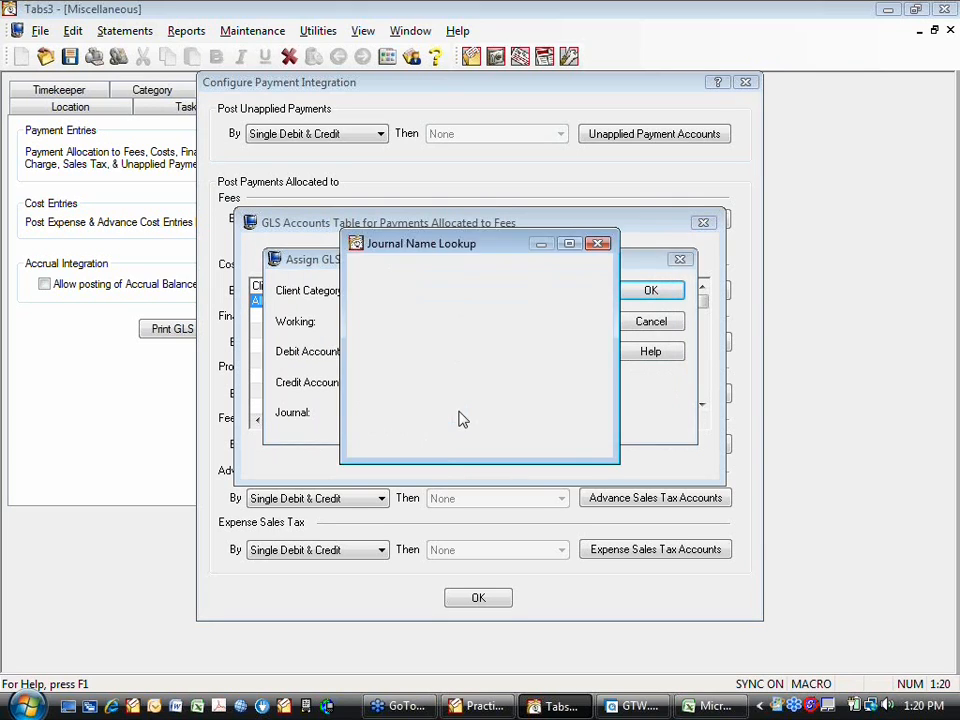
left_click(414, 301)
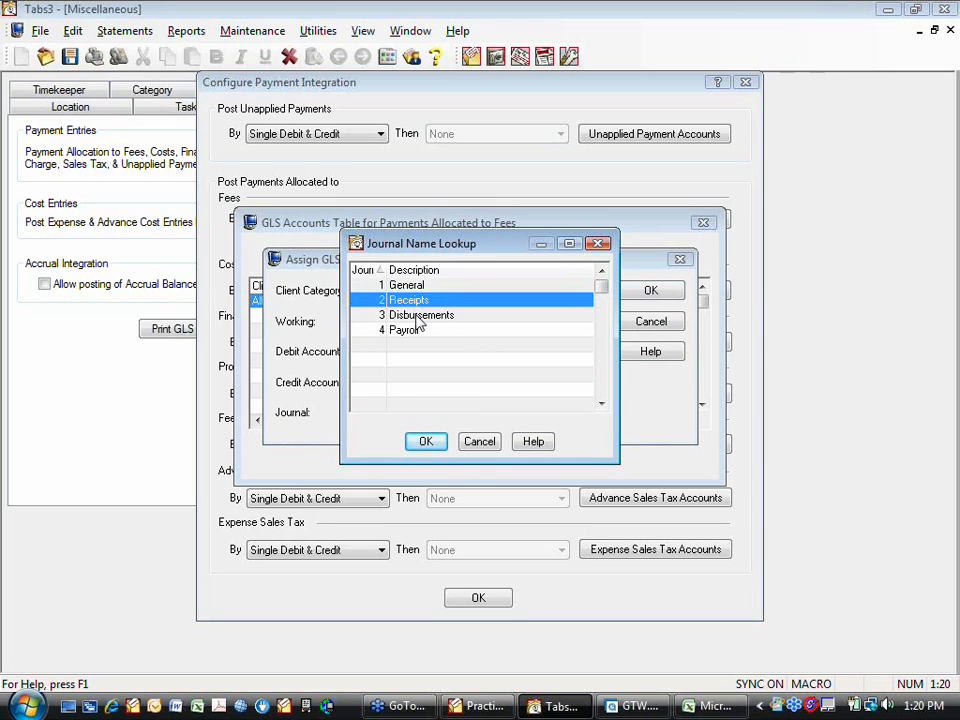
left_click(424, 451)
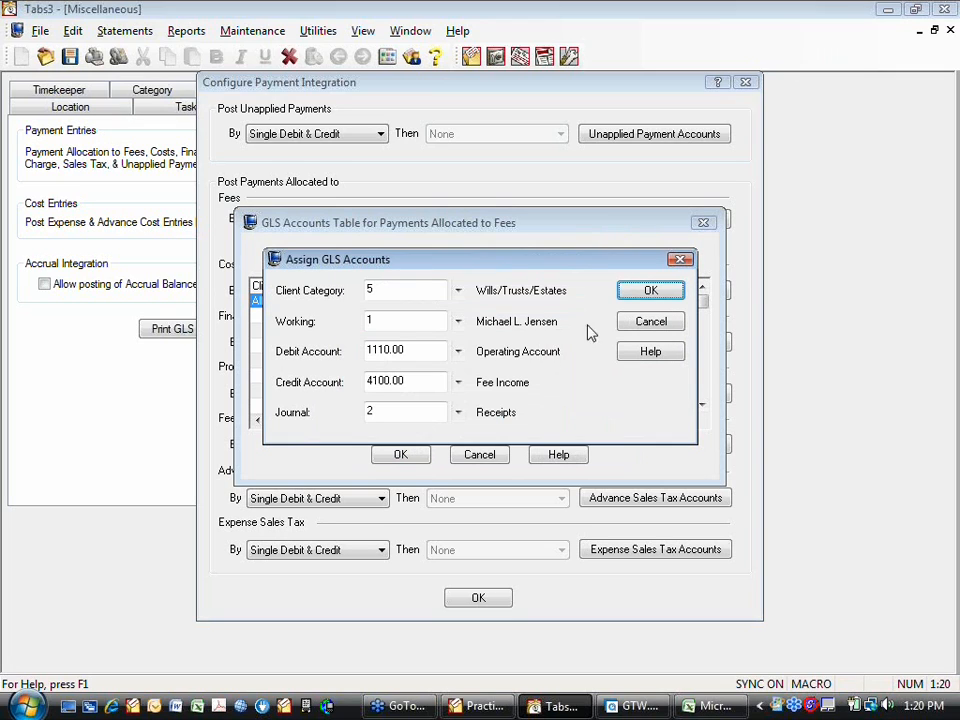
left_click(648, 291)
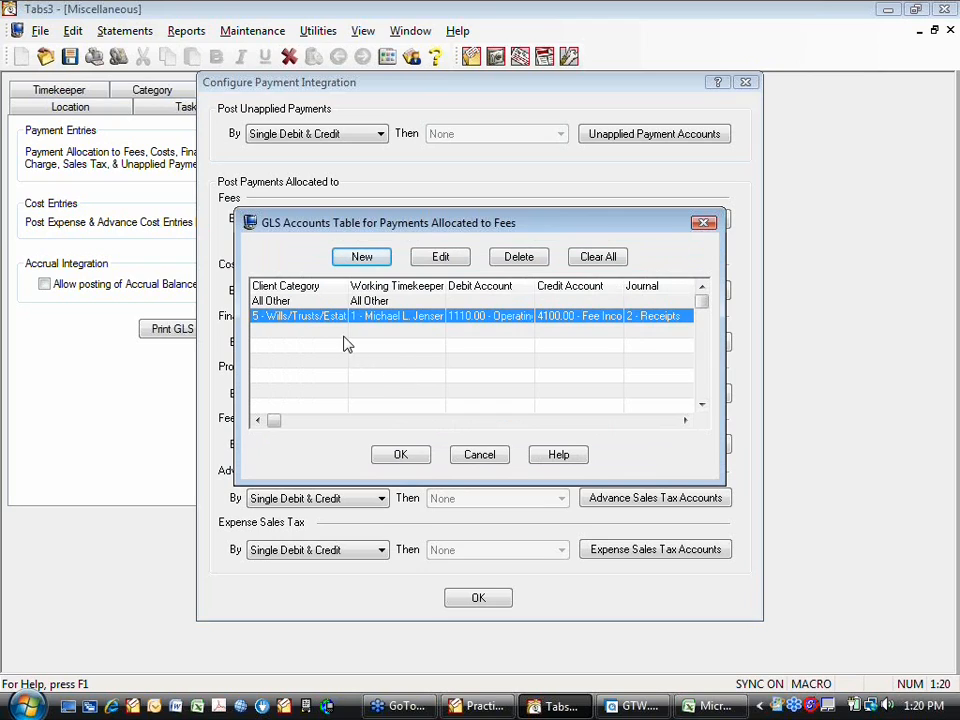
- Start another GLS account assignment for client category 20 Tax Law, working timekeeper 1 and debit account 1110.00 Operating Account
left_click(362, 259)
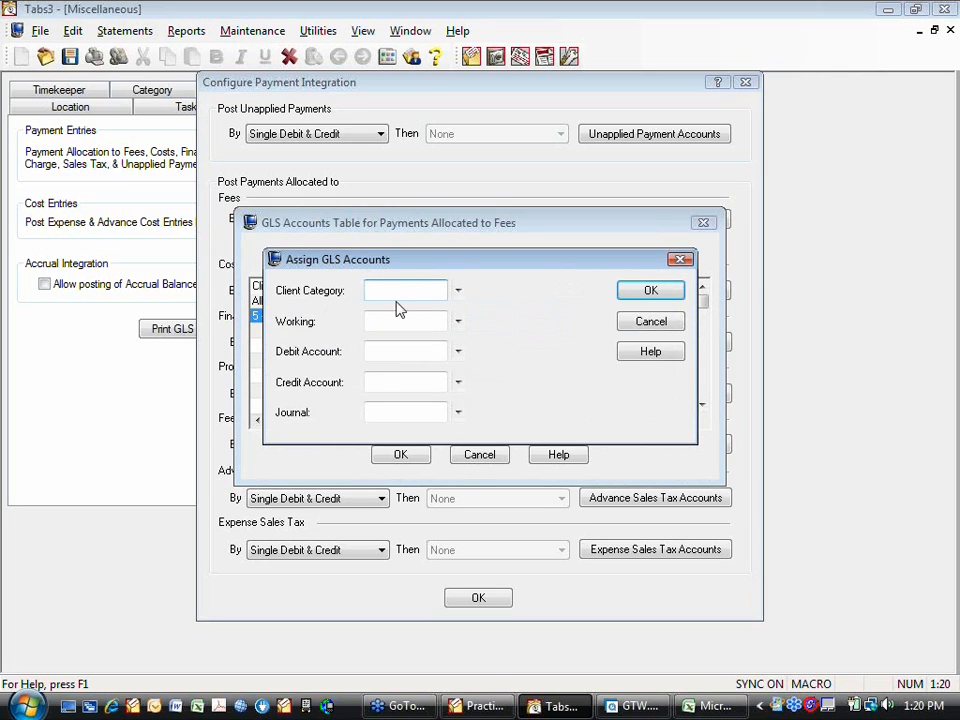
left_click(458, 291)
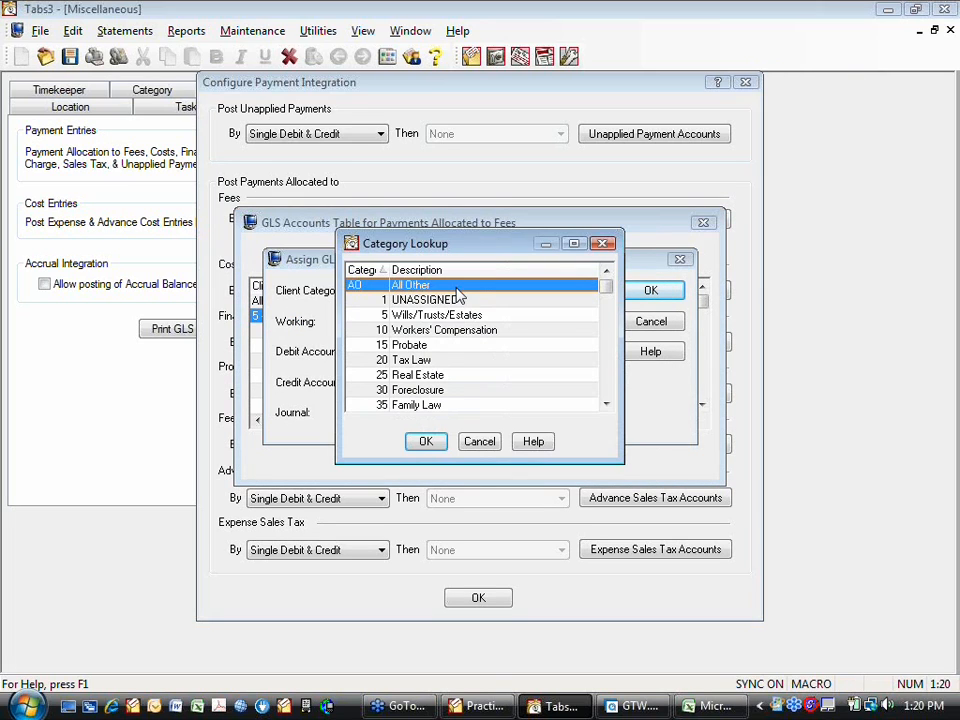
left_click(439, 359)
left_click(426, 442)
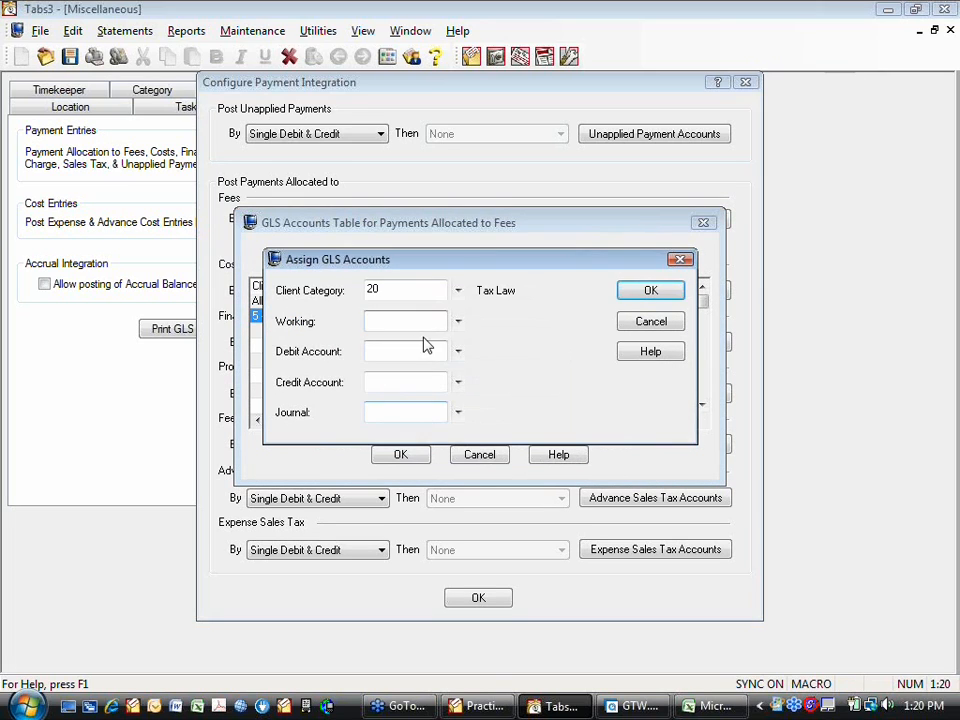
left_click(456, 322)
left_click(330, 315)
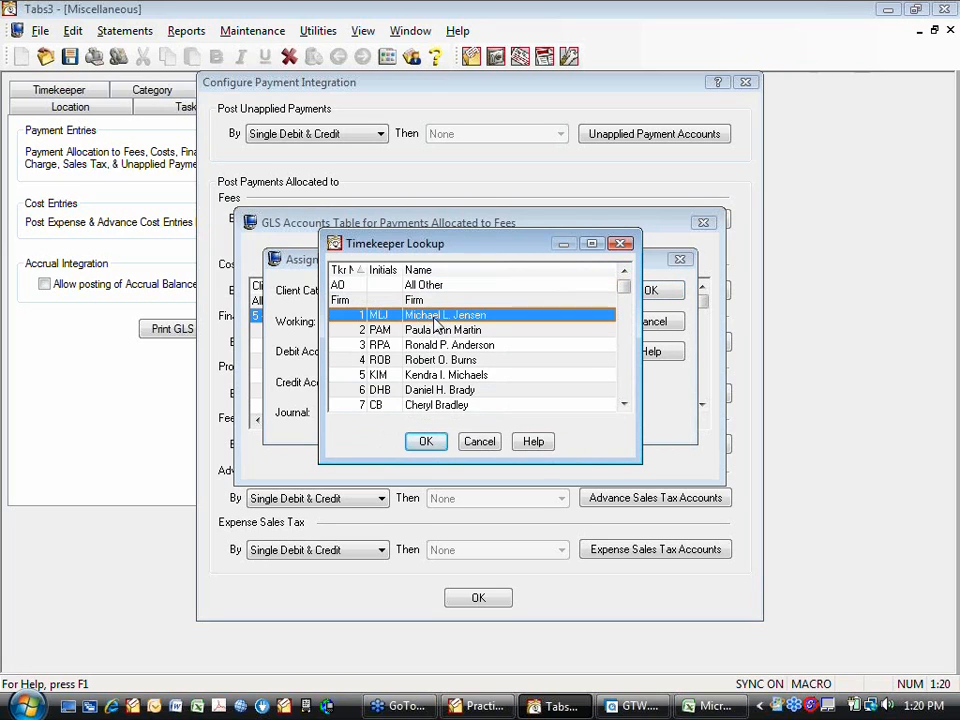
left_click(426, 441)
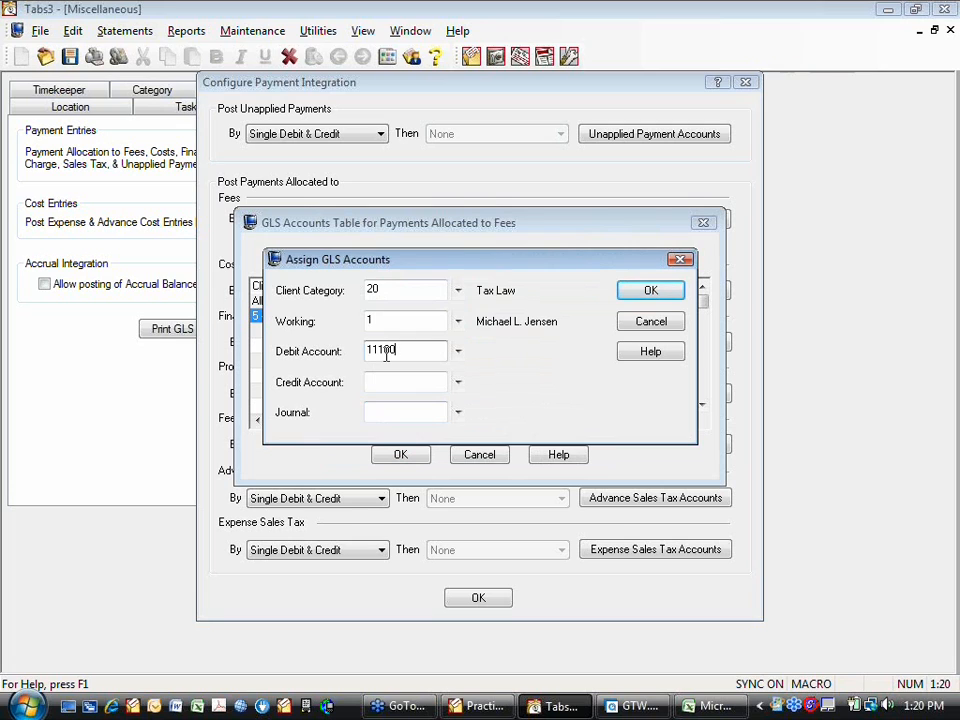
- Set the Tax Law assignment's credit account to 4100.01 Fee Income-MLJ and journal to 2 Receipts, and save it
left_click(458, 382)
scroll(396, 370, "down", 1)
scroll(396, 370, "down", 12)
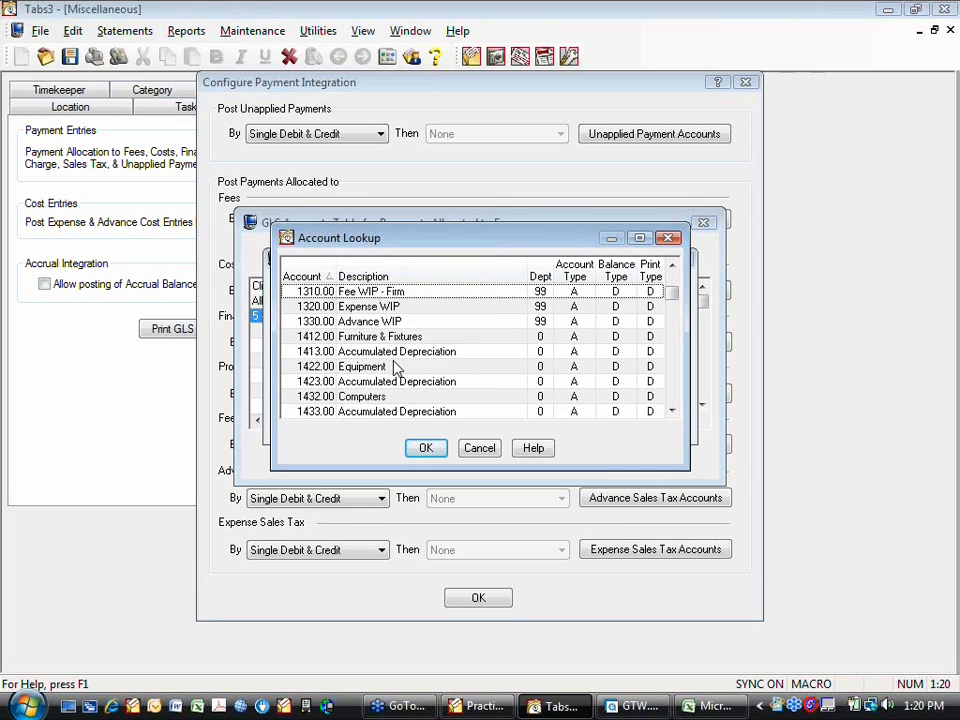
scroll(396, 370, "down", 2)
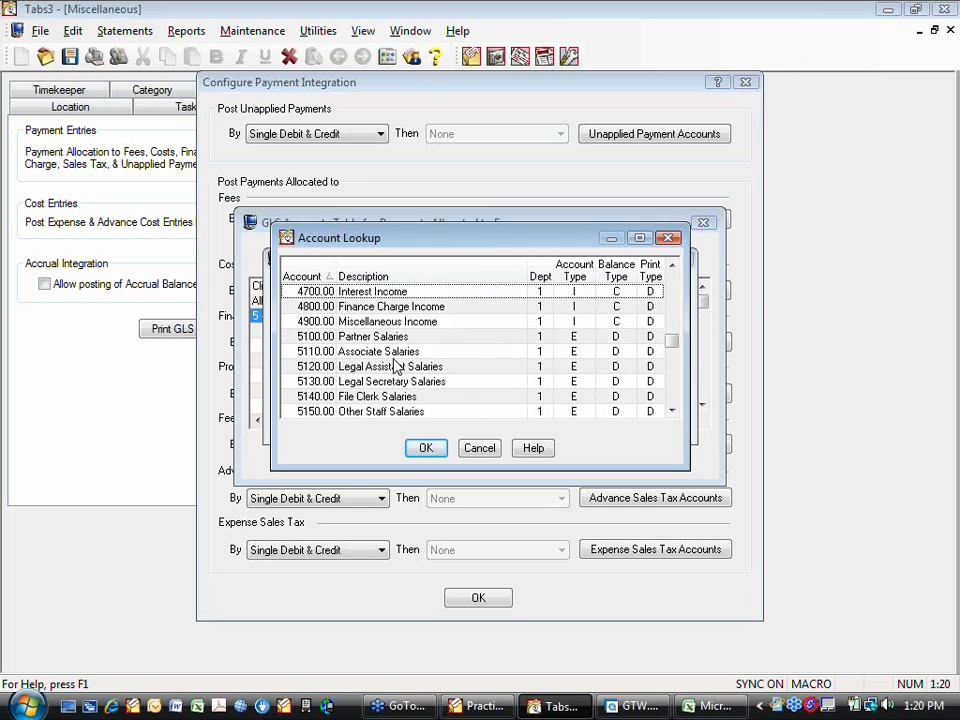
scroll(391, 364, "up", 3)
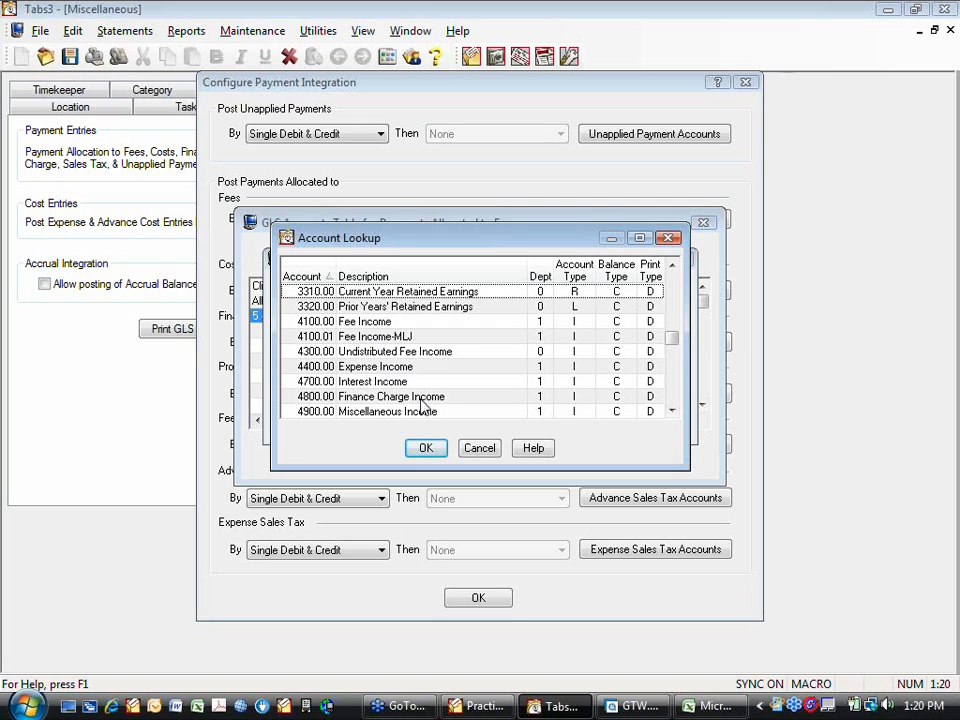
left_click(397, 340)
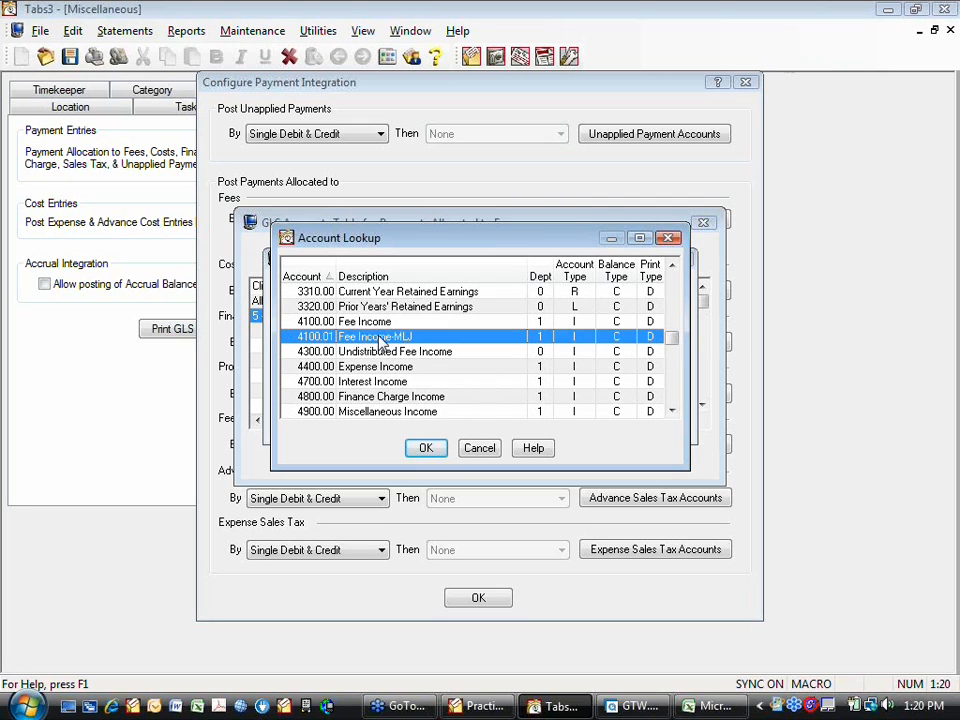
left_click(428, 449)
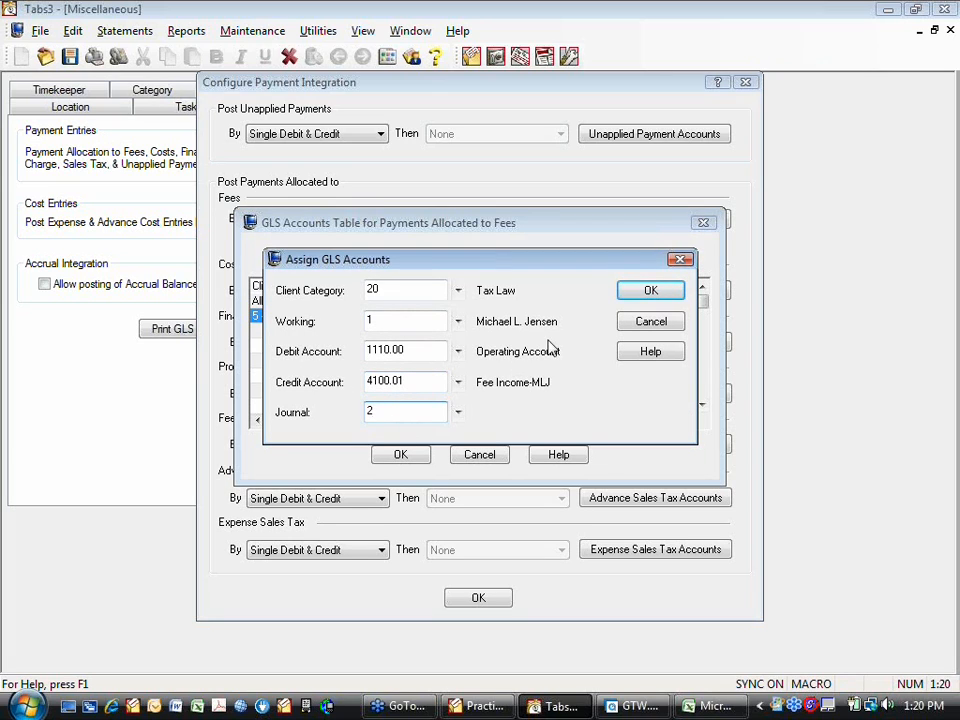
key("Tab")
left_click(649, 291)
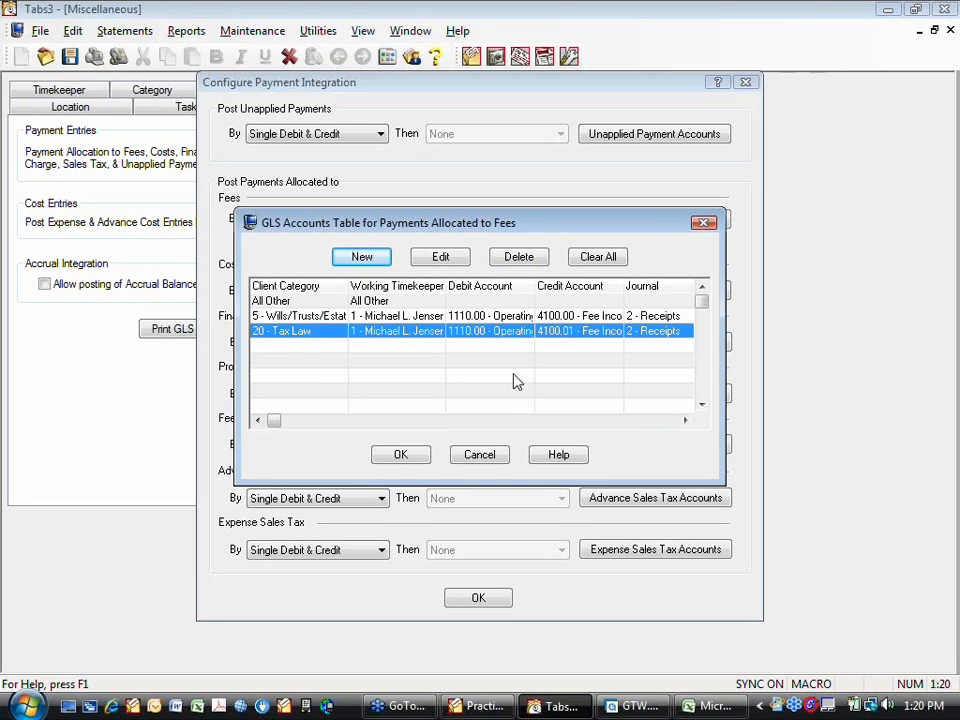
- Edit the All Other row of the fee accounts table and set its debit account to 1110.00 Operating Account
left_click(271, 302)
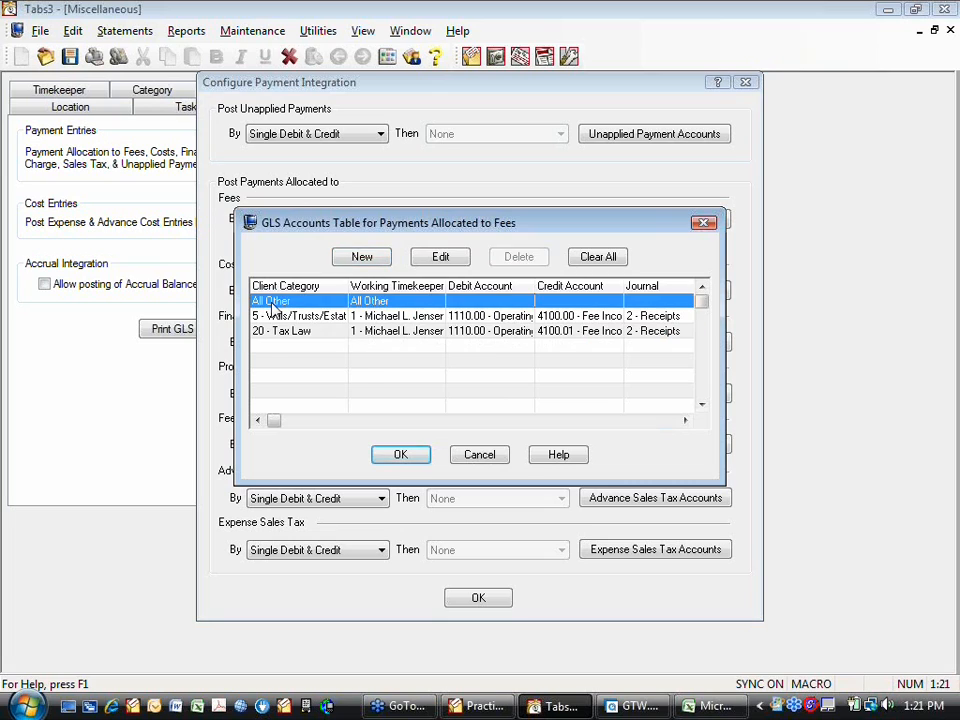
double_click(271, 305)
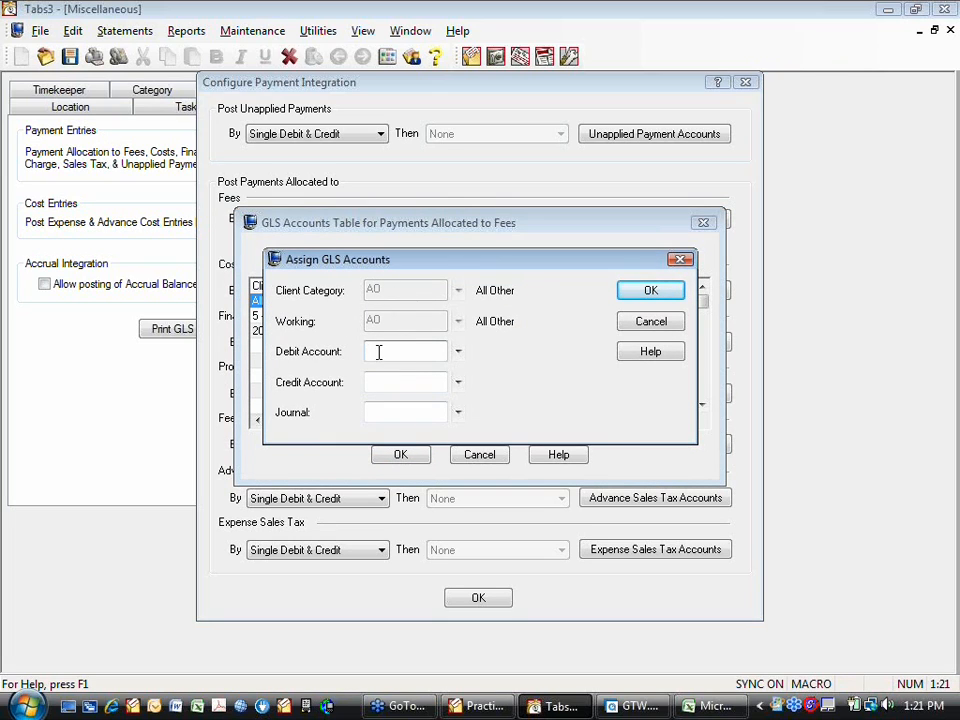
type("1110")
key("Tab")
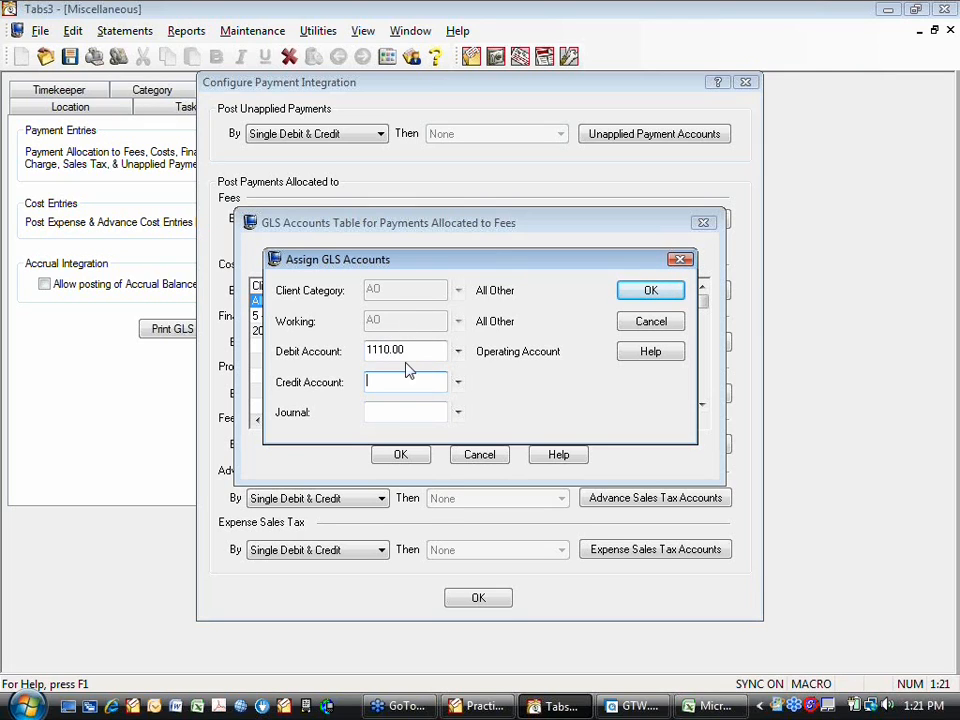
- Look up the Fee Income account and assign 4100.00 as the All Other row's credit account
type("fee")
left_click(385, 415)
left_click(378, 418)
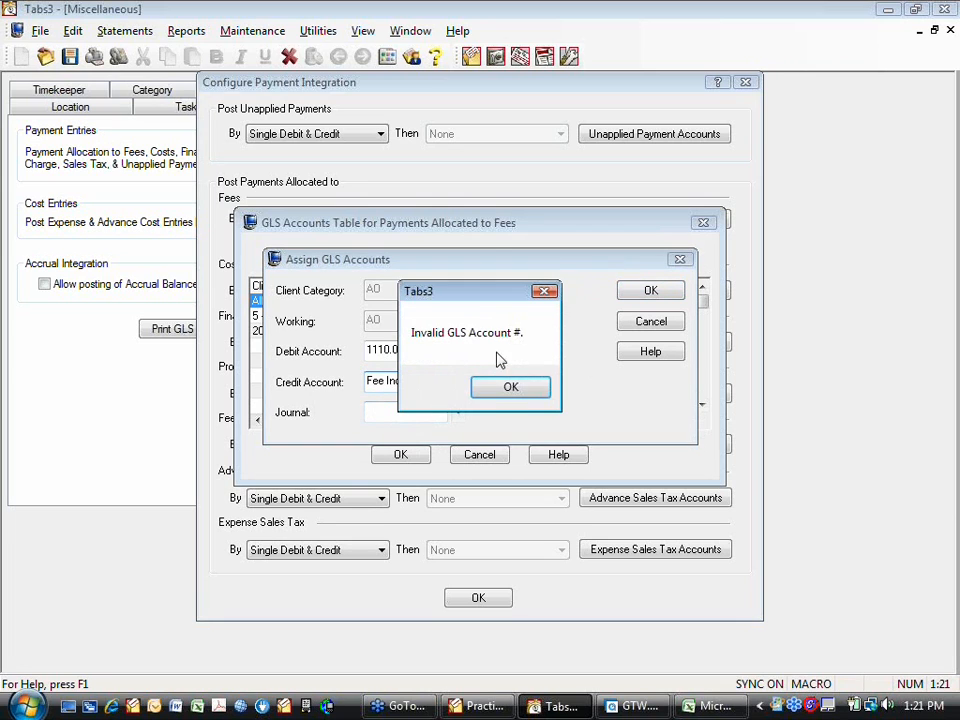
left_click(497, 387)
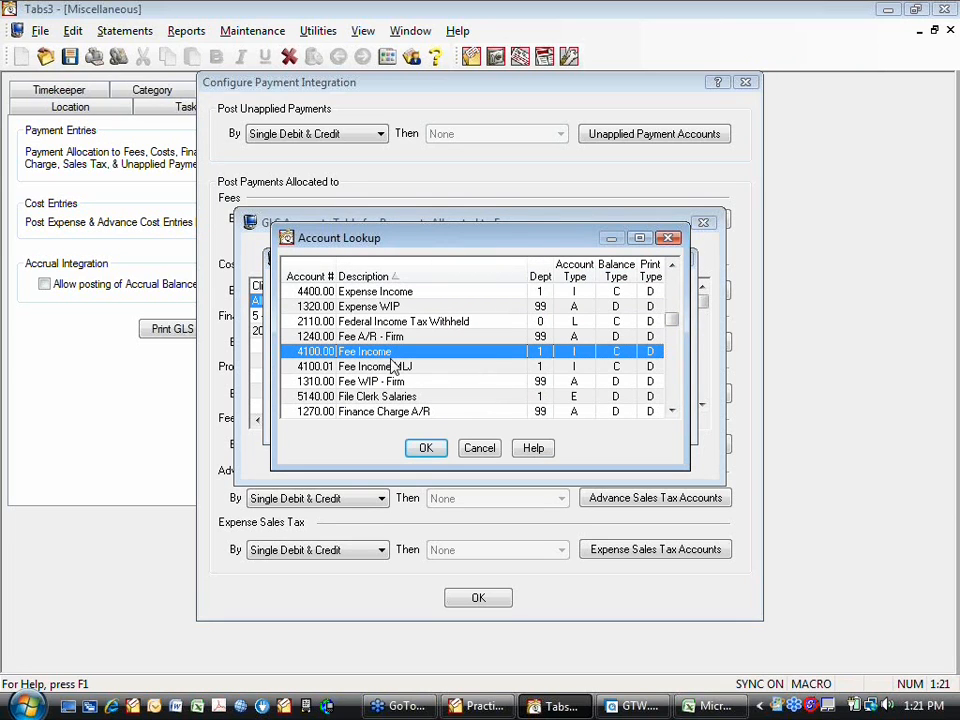
left_click(426, 447)
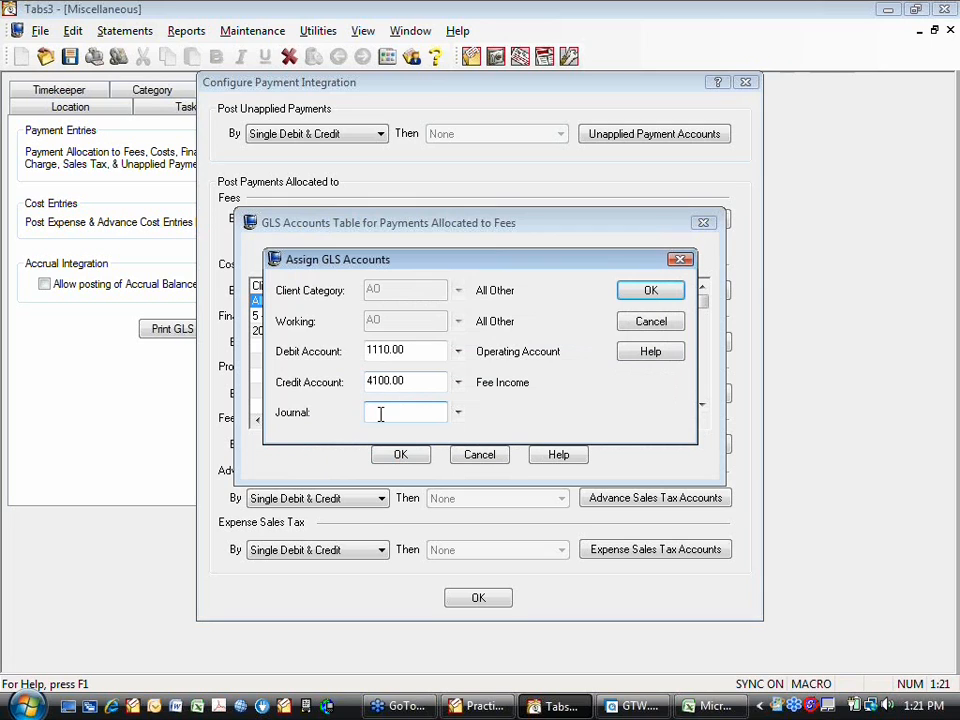
- Set the All Other row's journal to 2 Receipts, save the row and accept the fee accounts table
type("2")
left_click(645, 292)
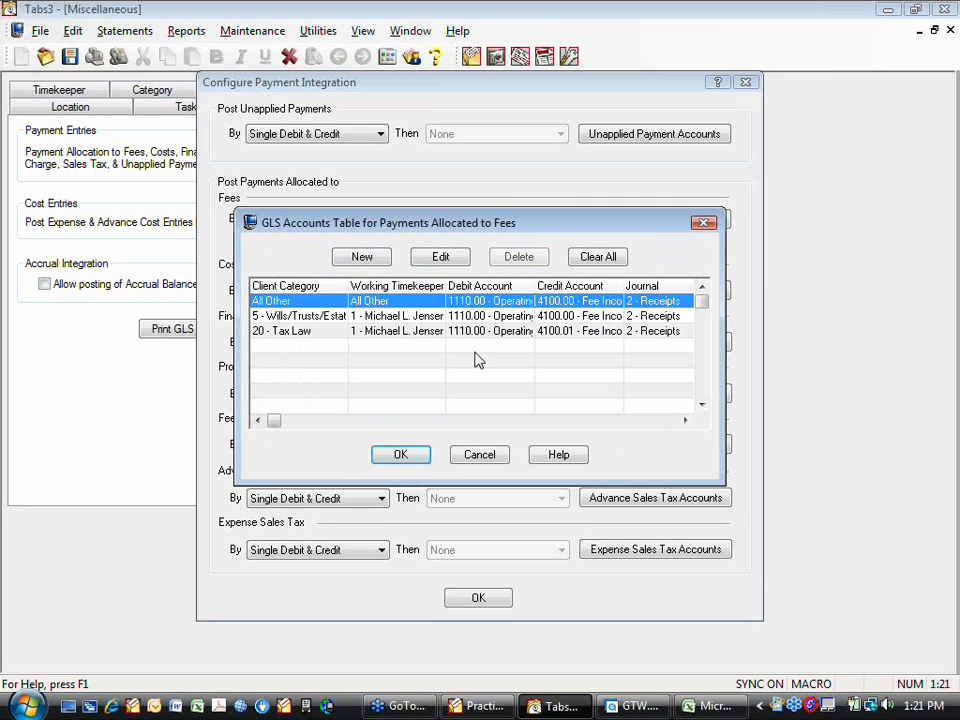
left_click(401, 454)
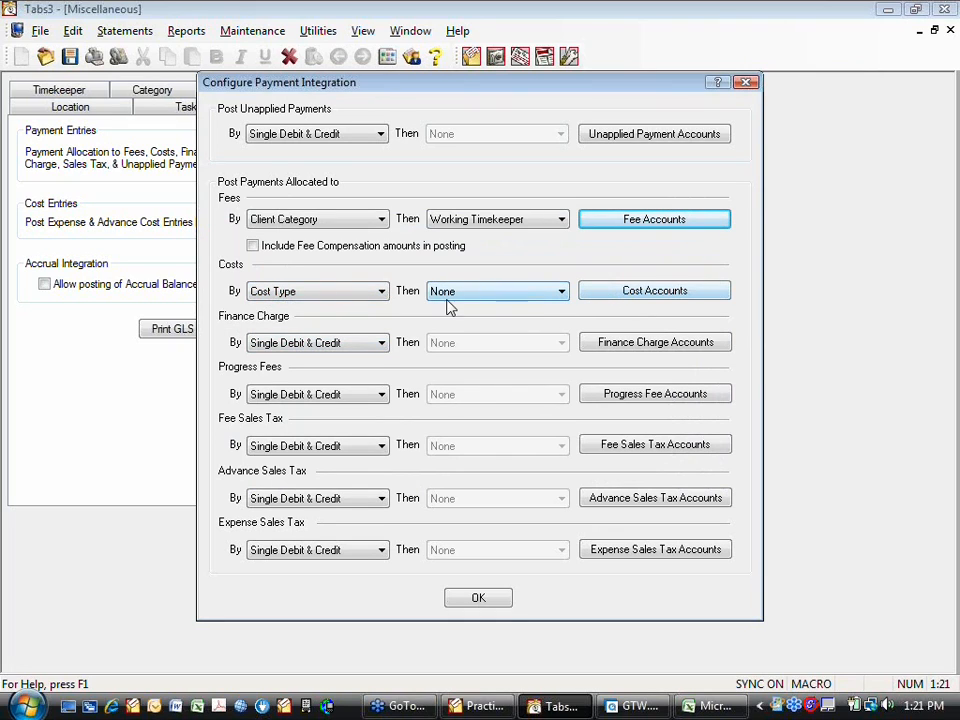
- Review the primary and secondary posting options for payments allocated to costs, and the accounts assigned in the cost accounts table
left_click(381, 291)
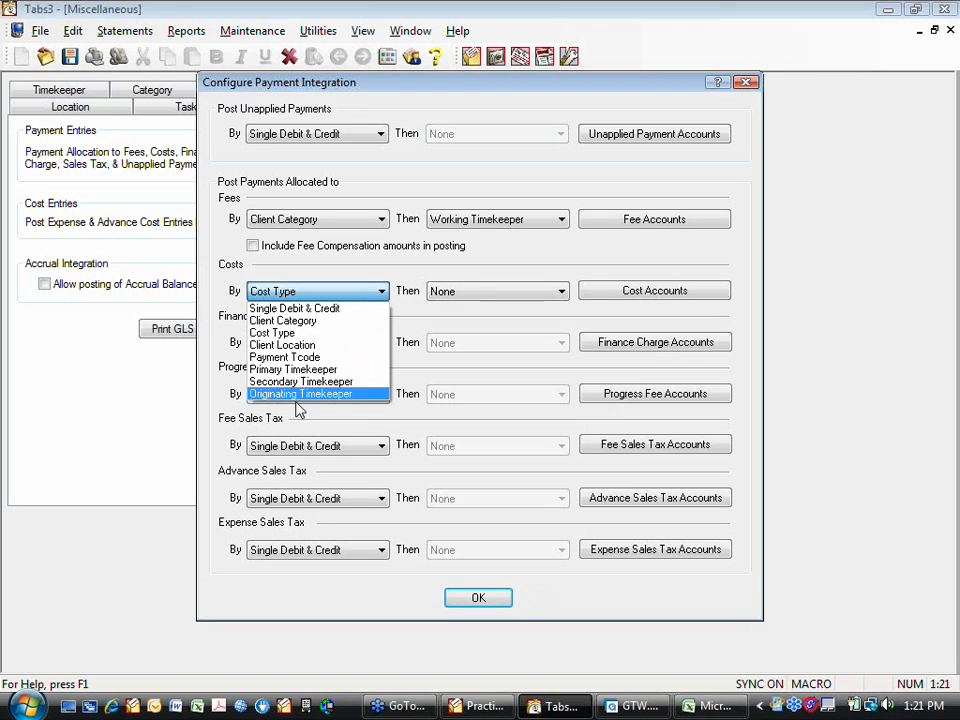
left_click(563, 291)
left_click(562, 292)
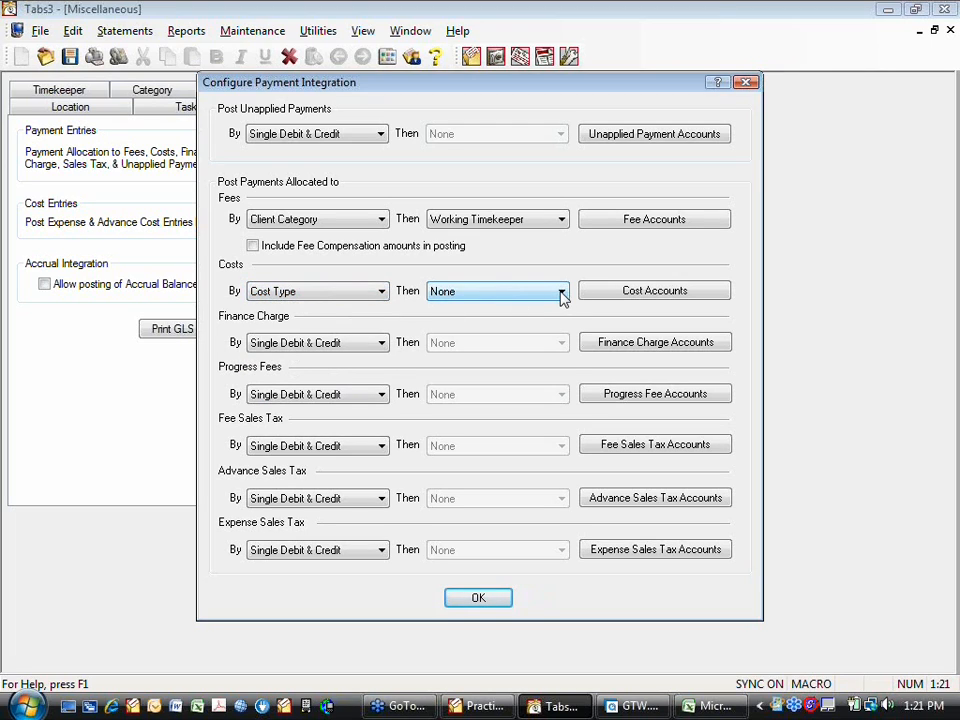
left_click(560, 293)
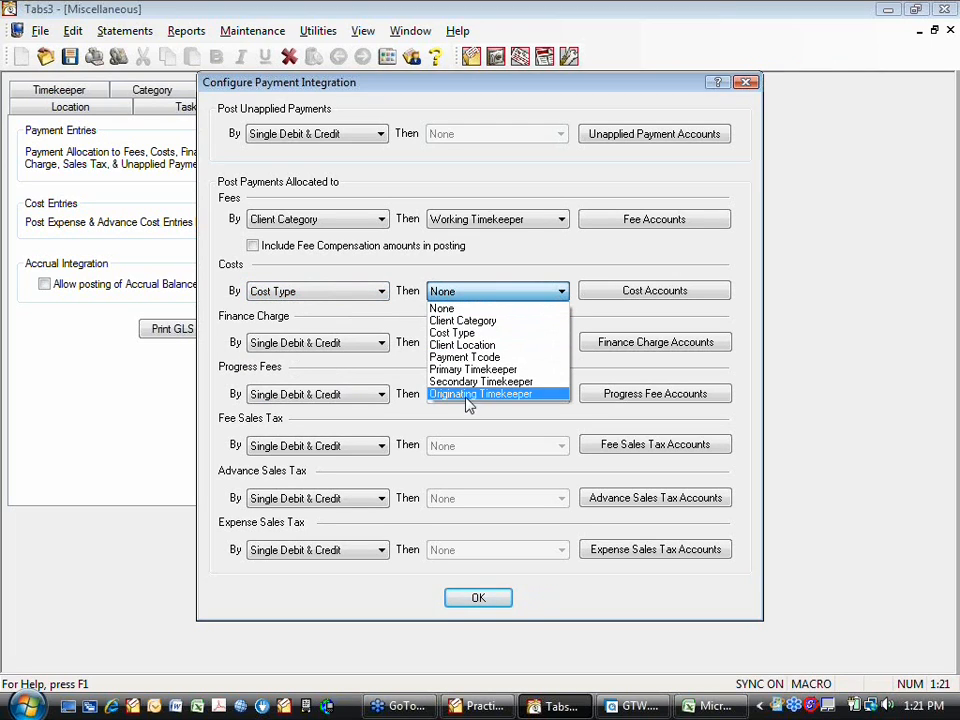
left_click(600, 299)
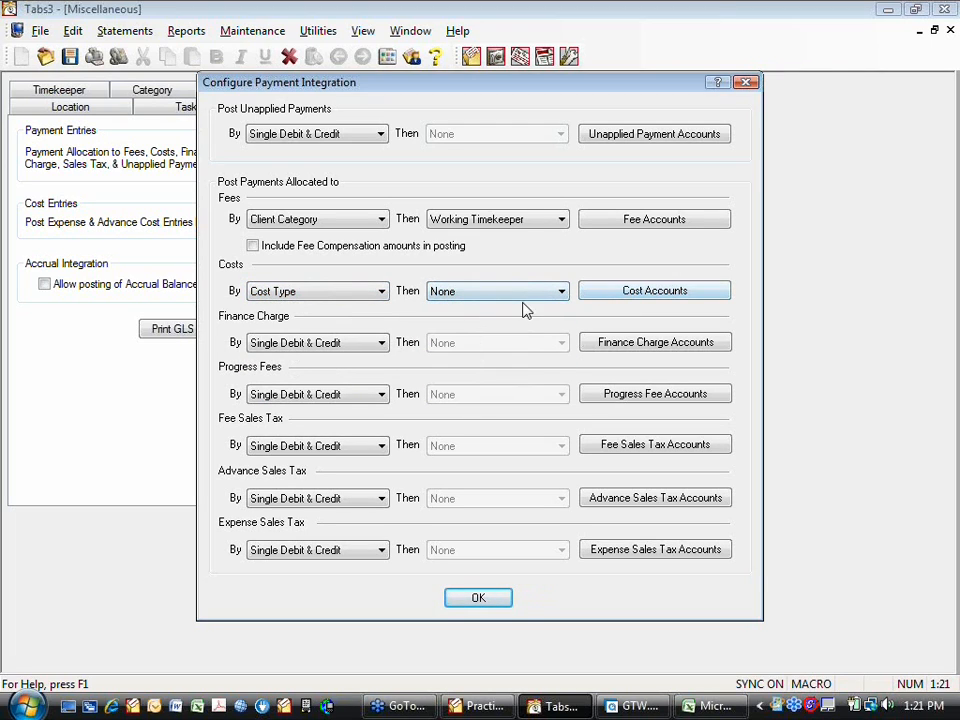
left_click(602, 293)
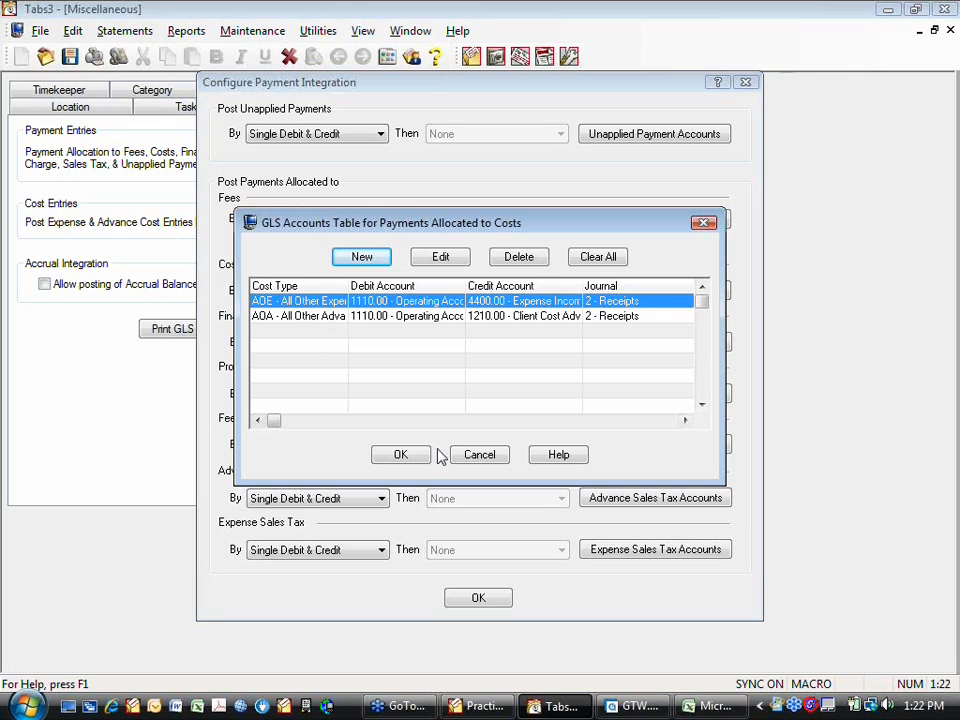
left_click(401, 455)
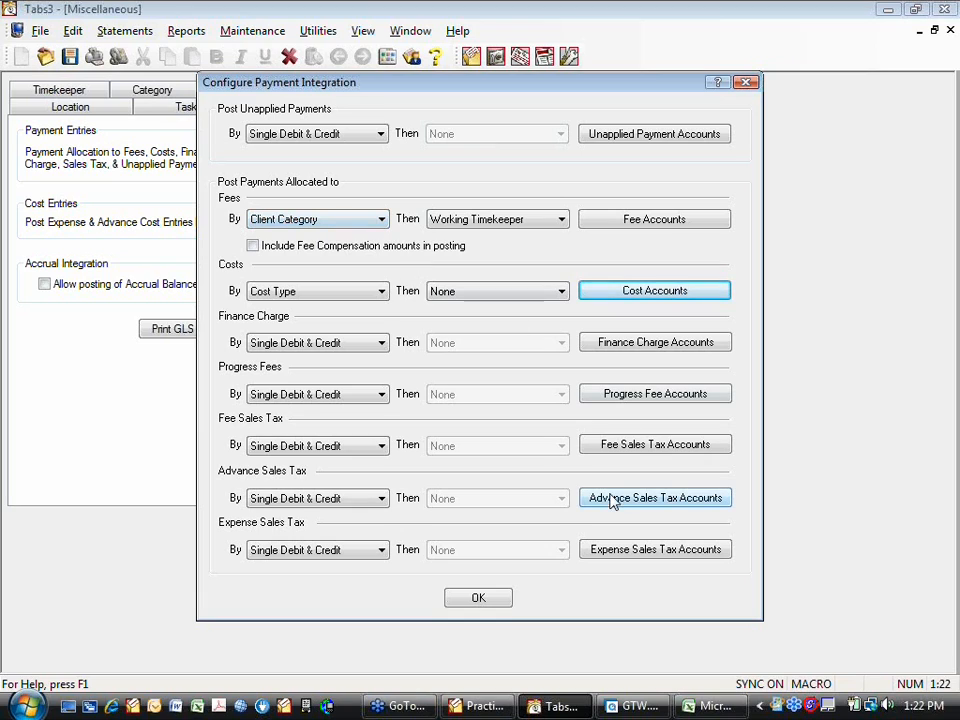
- Accept the payment integration configuration and close Tabs3
left_click(476, 602)
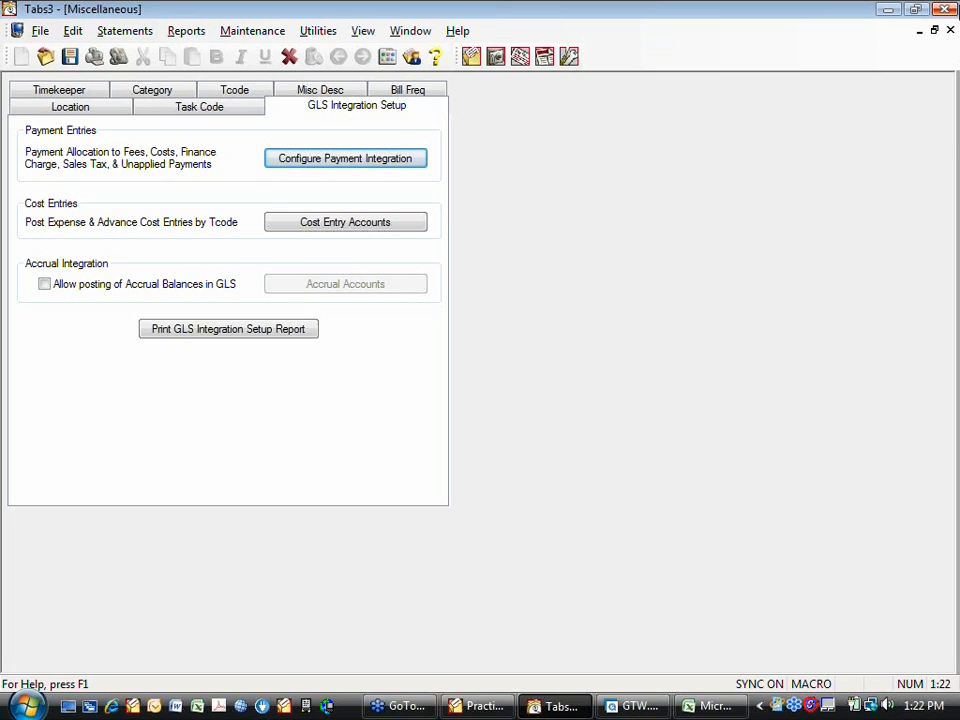
left_click(948, 9)
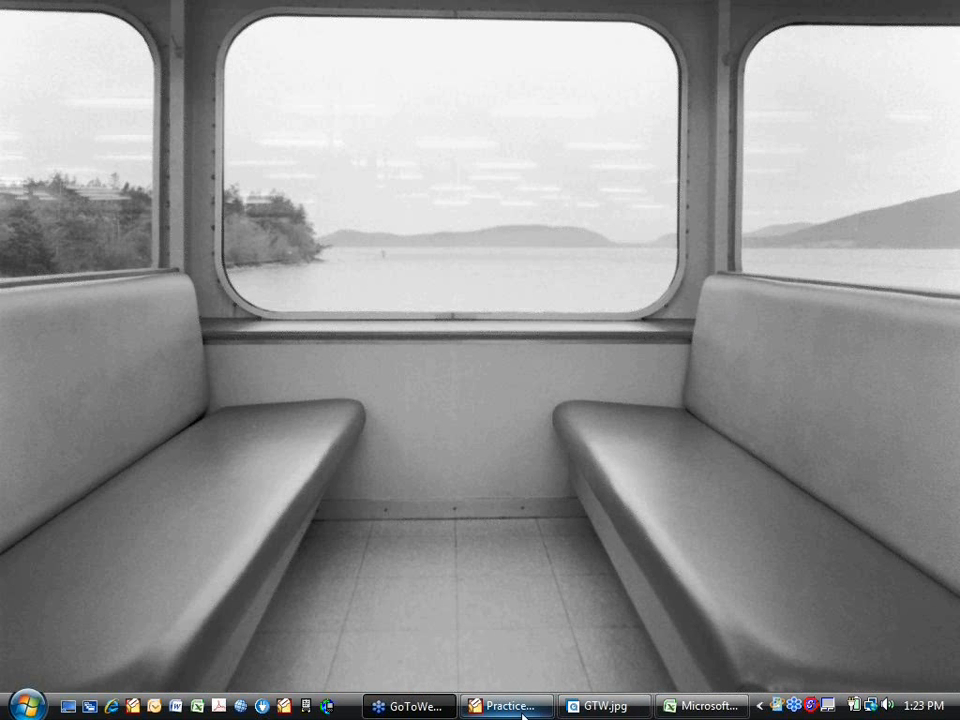
left_click(510, 706)
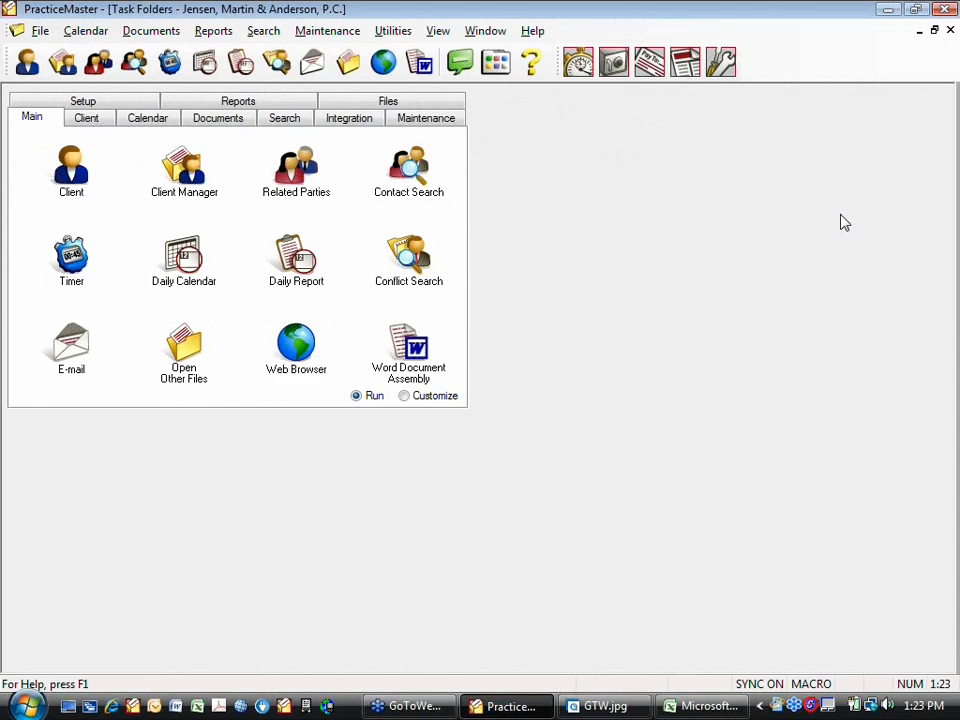
left_click(889, 12)
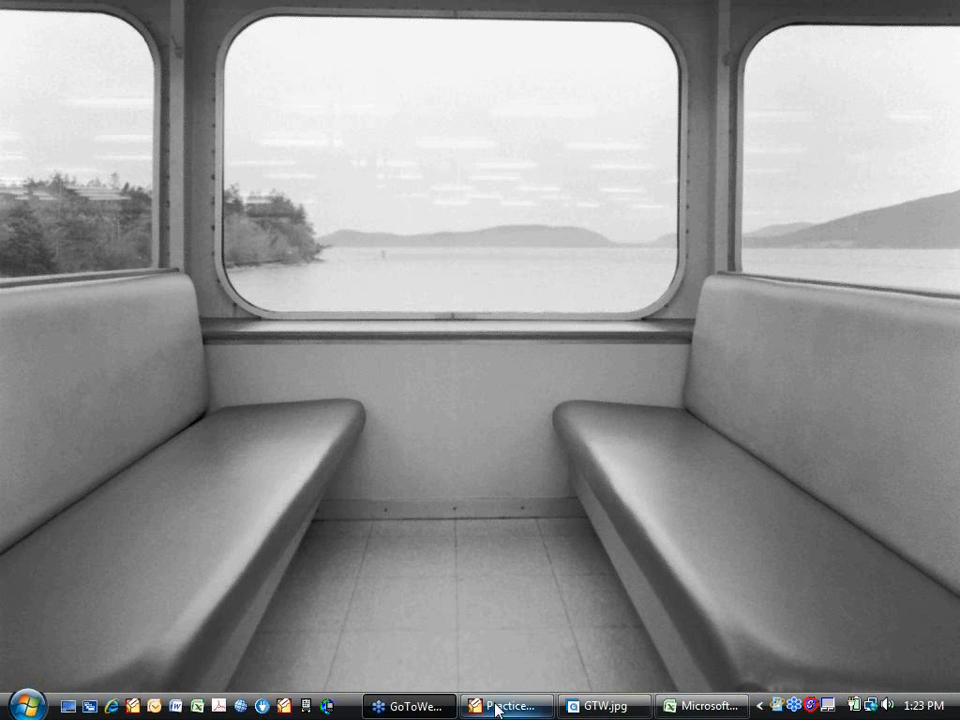
left_click(133, 706)
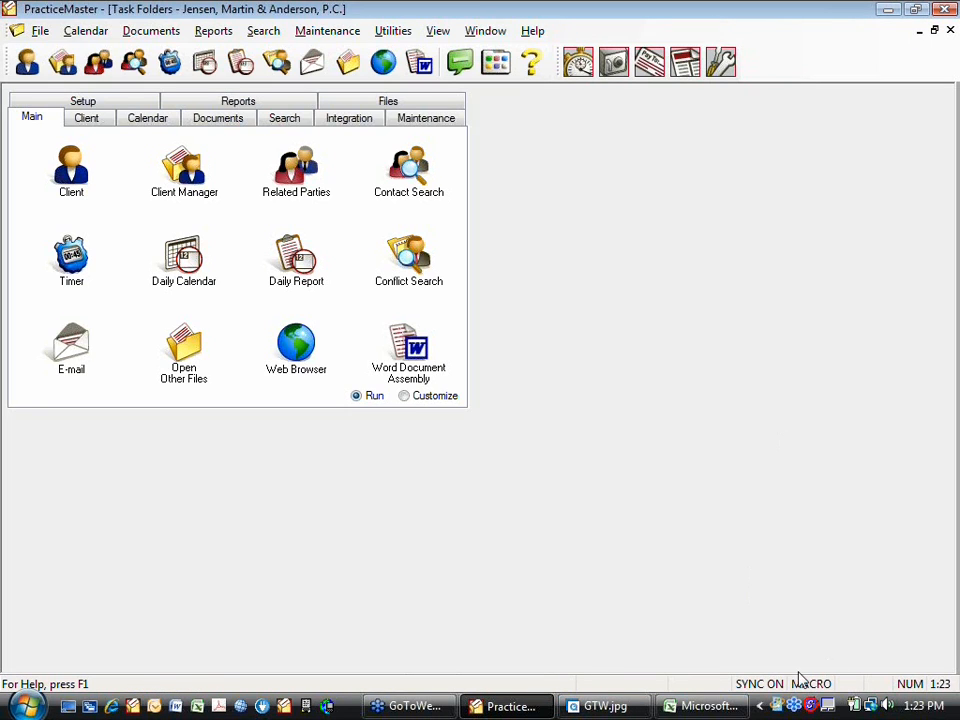
left_click(27, 706)
left_click(562, 618)
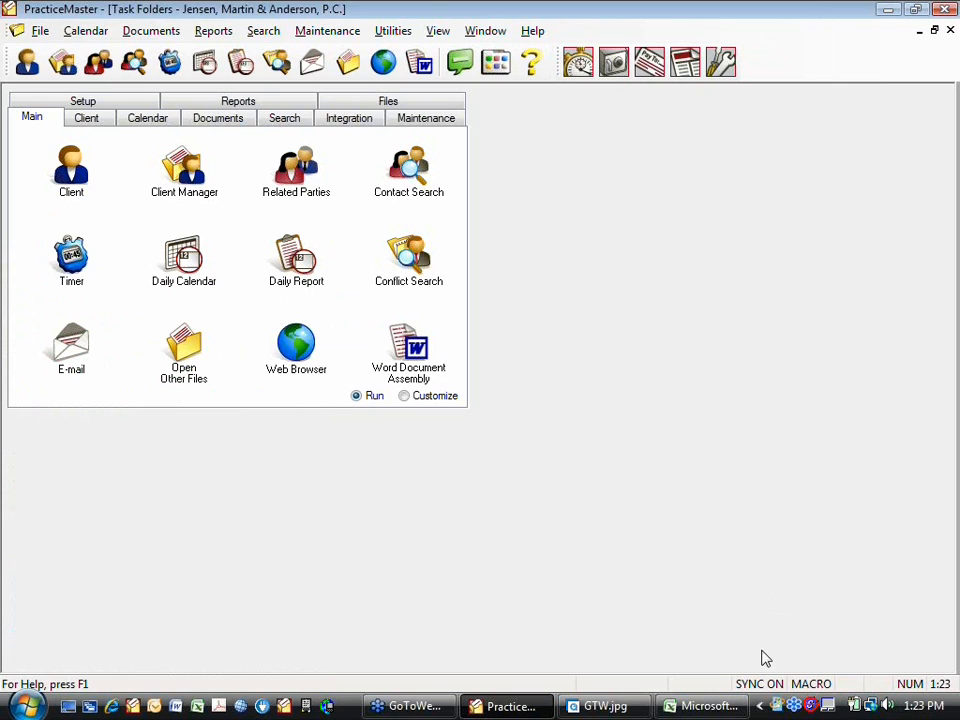
- End the PracticeMaster task in Windows Task Manager and close Task Manager
right_click(845, 712)
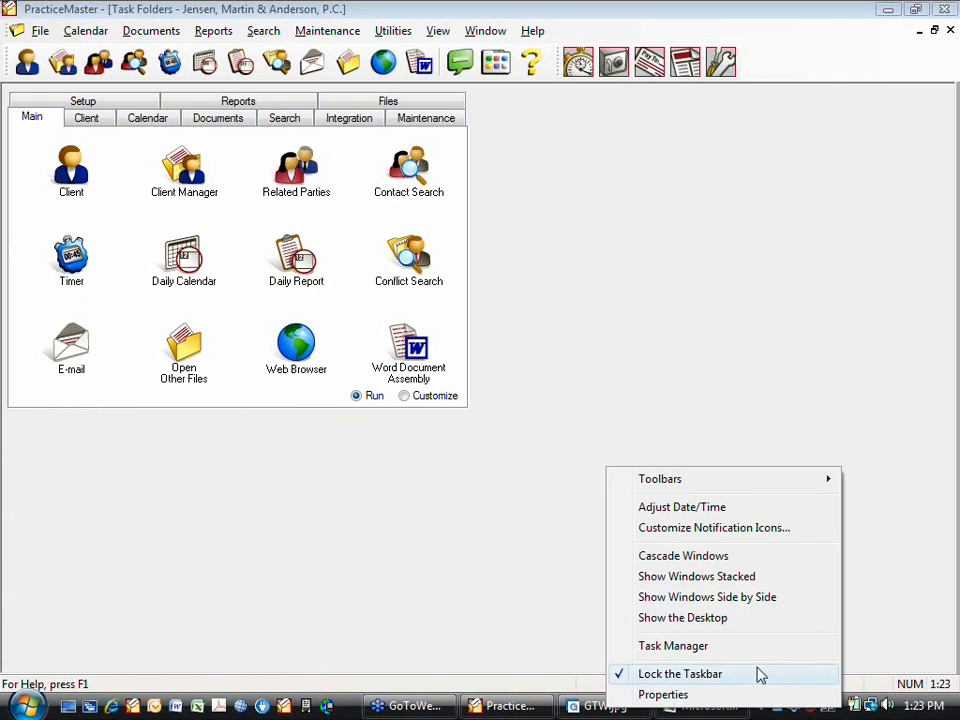
left_click(735, 646)
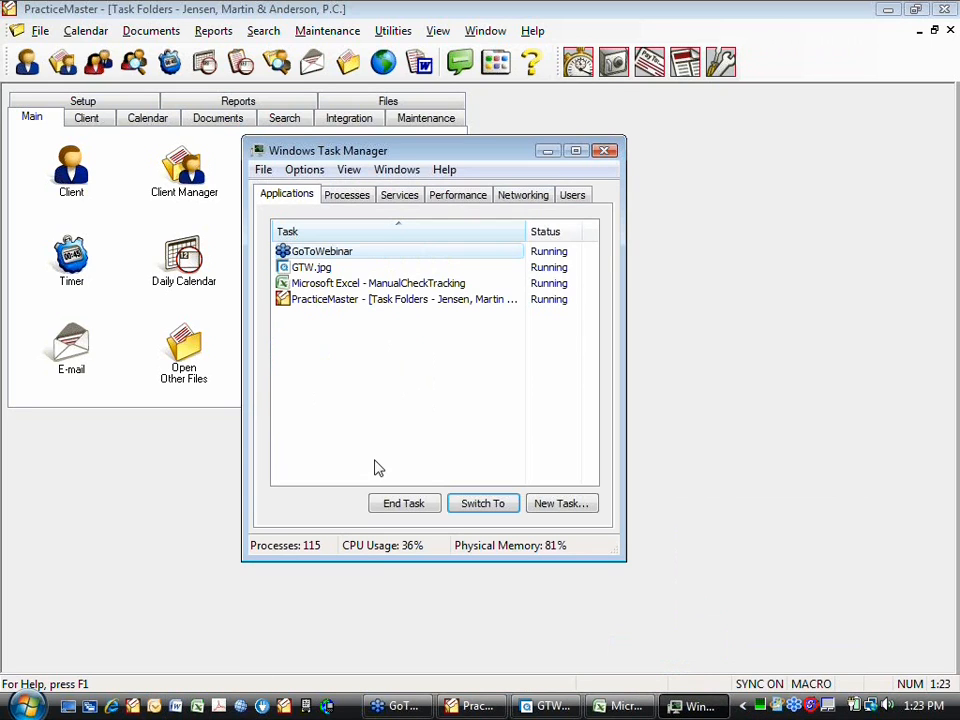
left_click(306, 301)
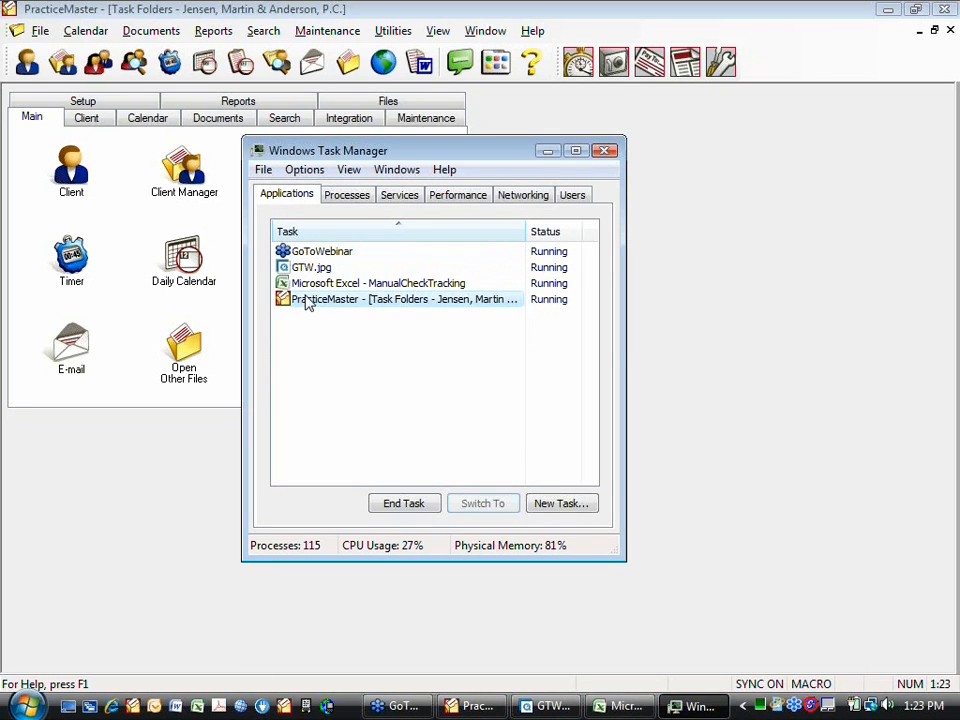
left_click(412, 504)
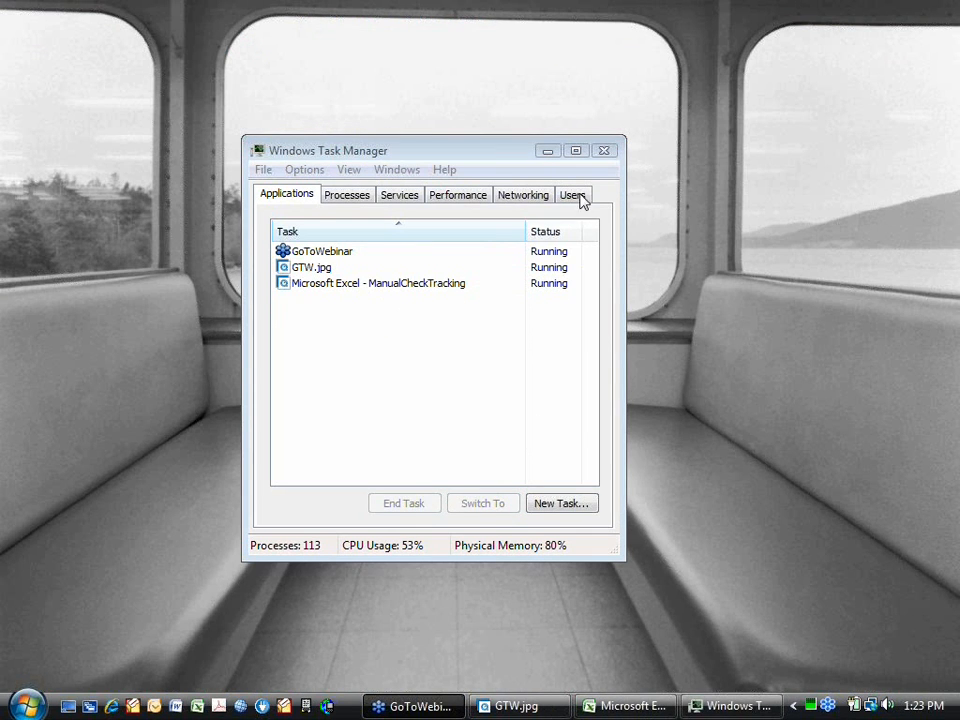
left_click(605, 152)
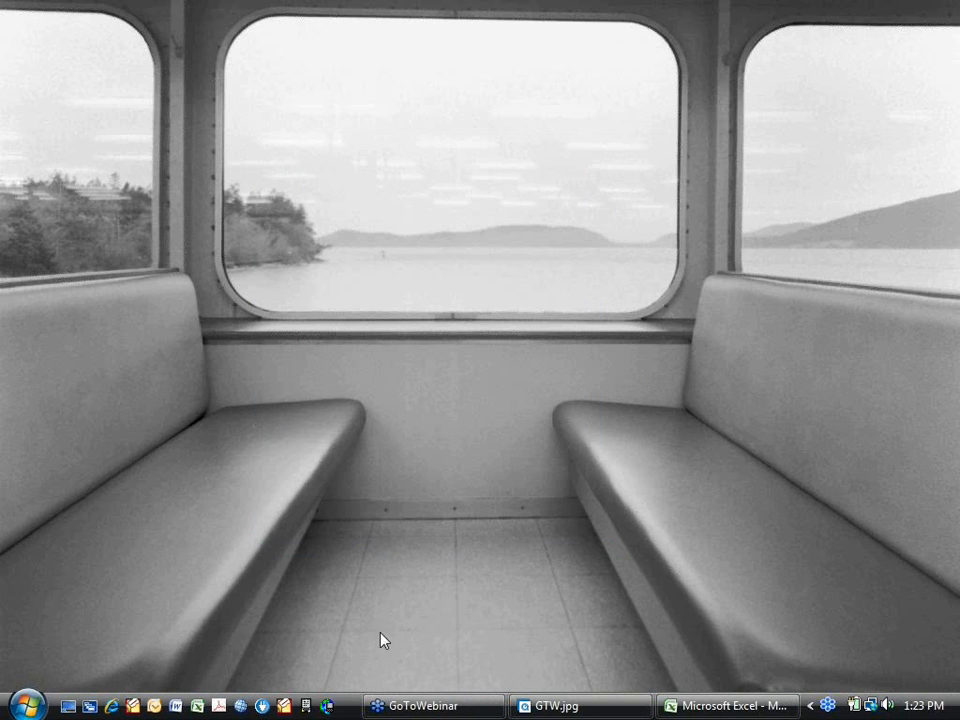
- Restart PracticeMaster, log on with the user ID, and dismiss the WORLDOX integration warning and the sample data notice
left_click(132, 706)
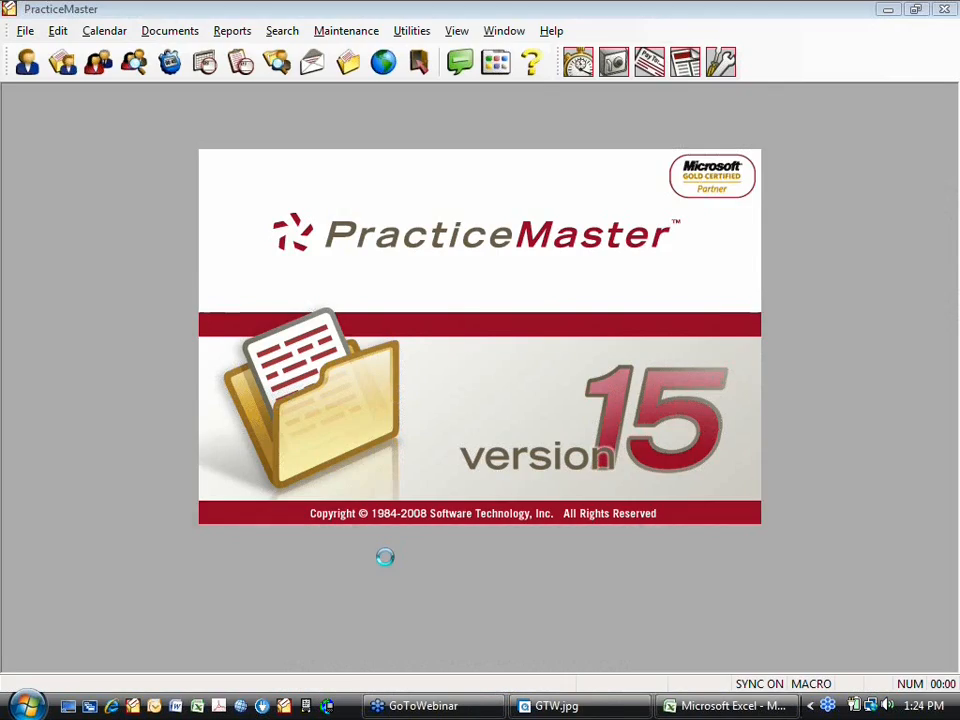
type("PPU")
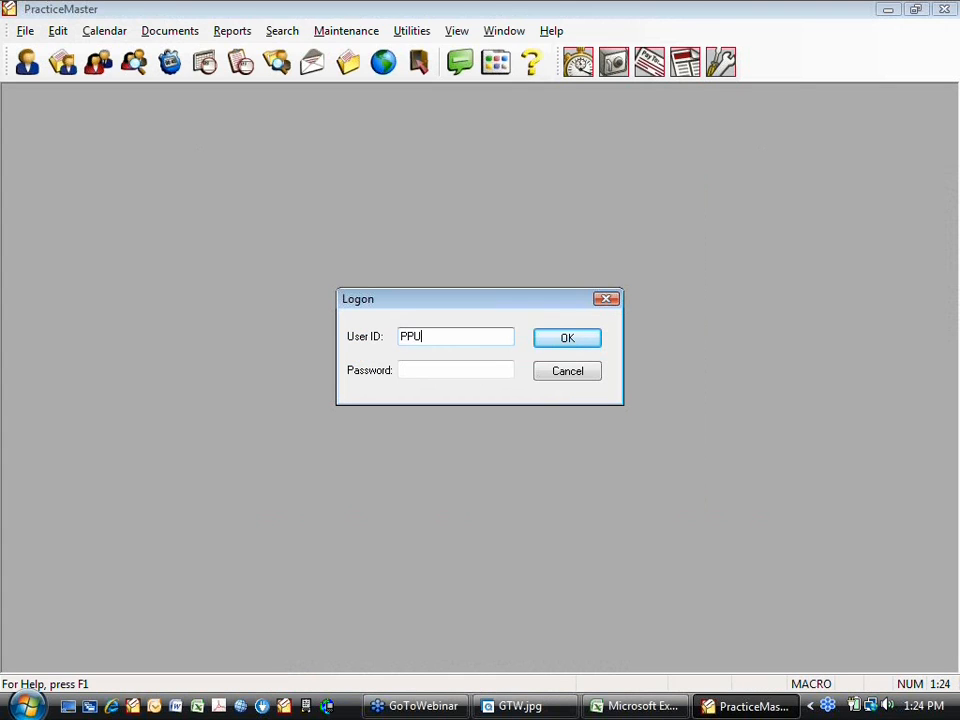
type("RDUE")
key("Return")
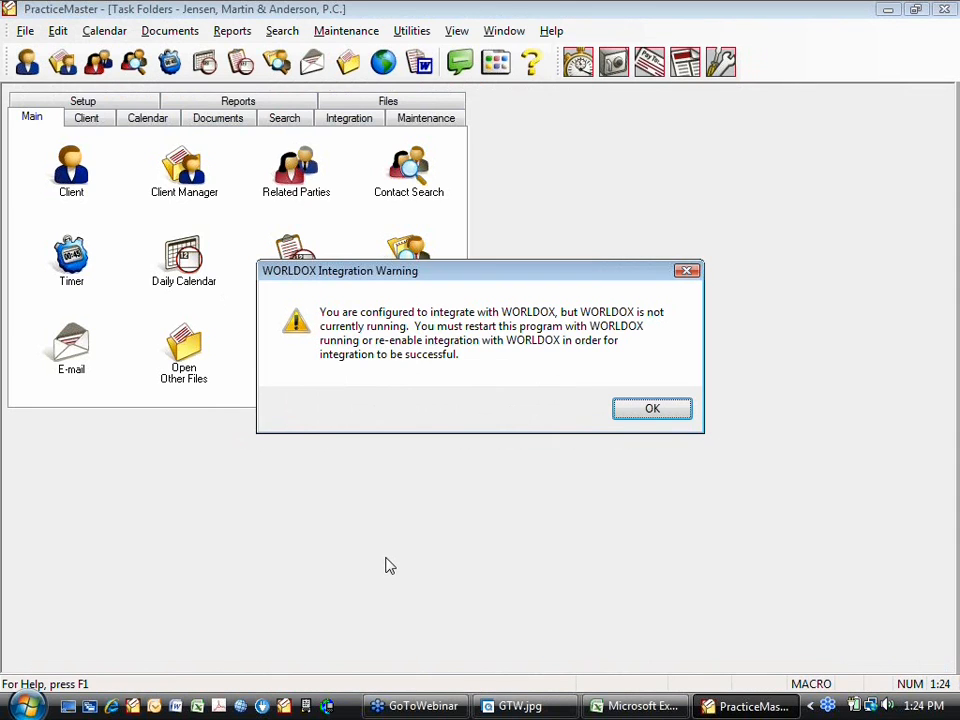
left_click(634, 409)
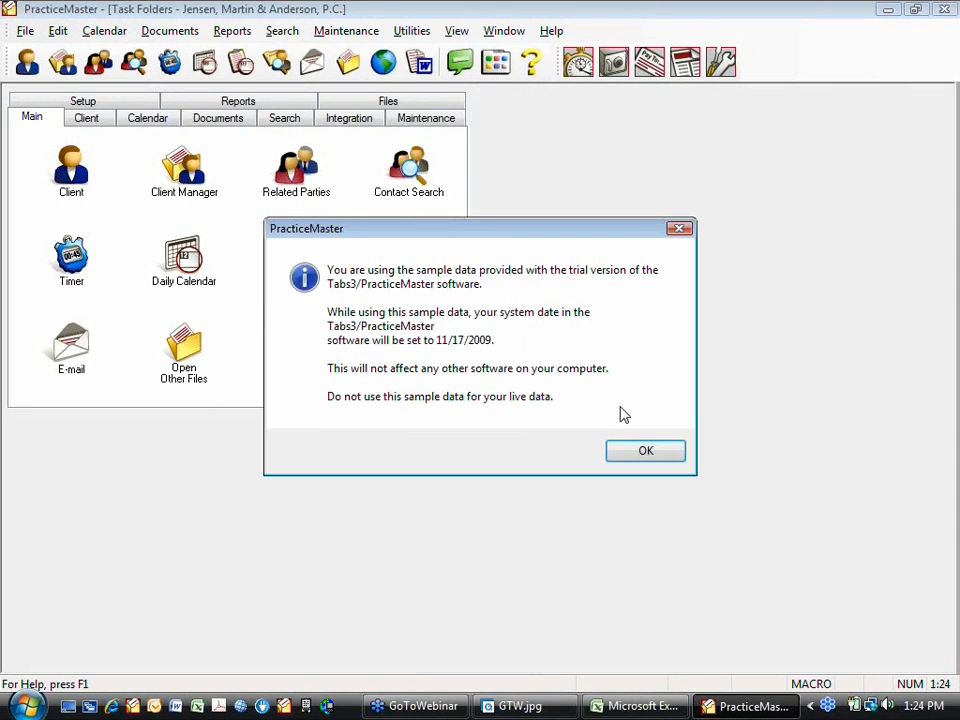
left_click(630, 457)
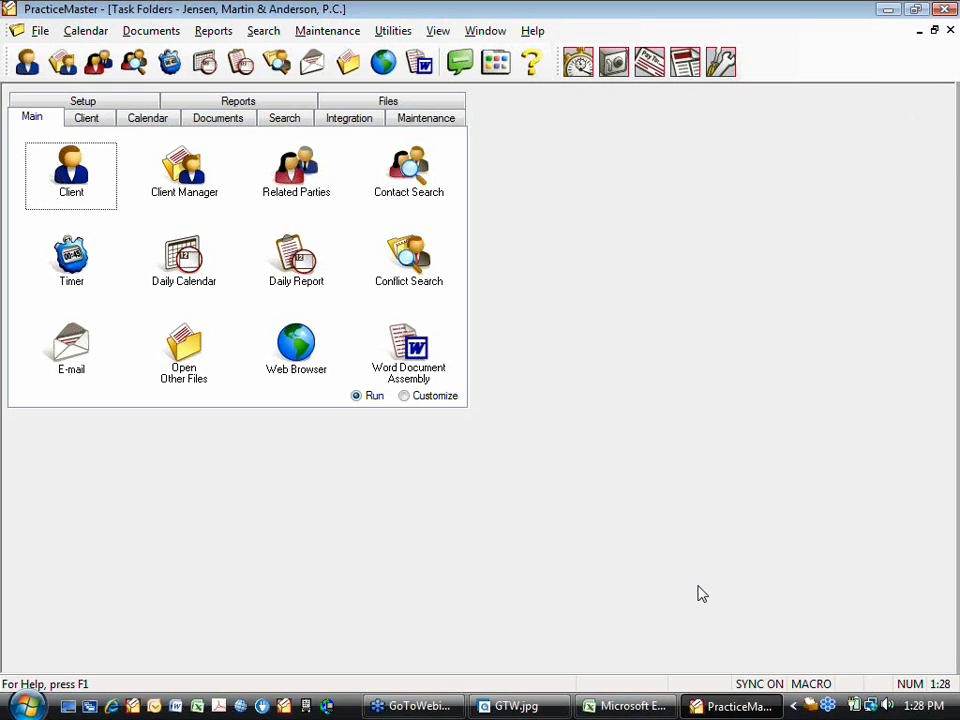
- Switch to the Accounts Payable Software and open invoice and manual check entry
left_click(649, 62)
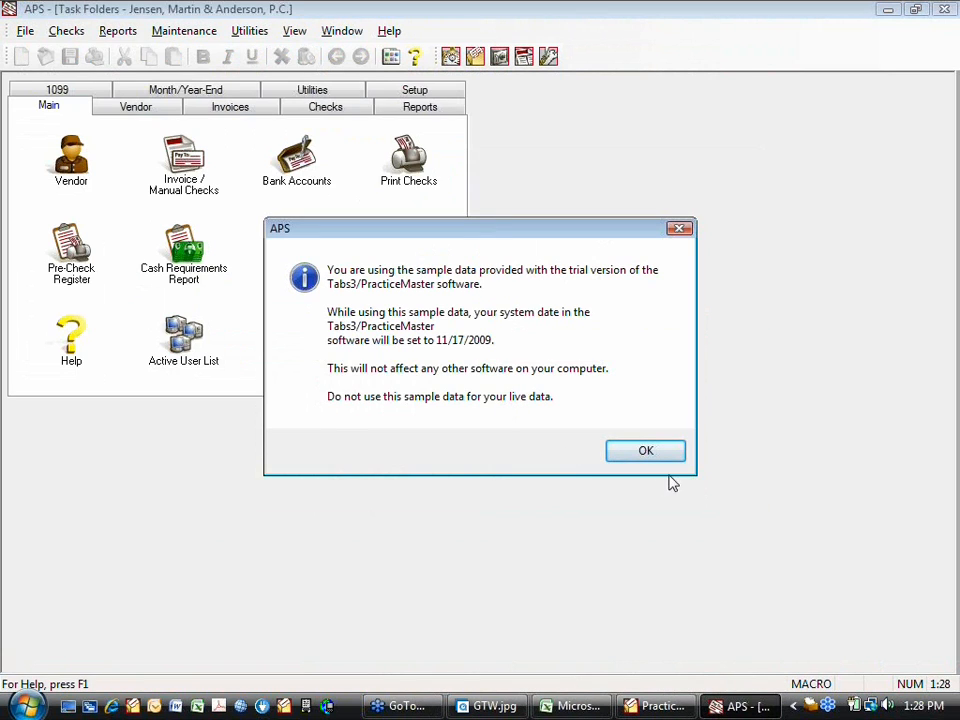
left_click(645, 451)
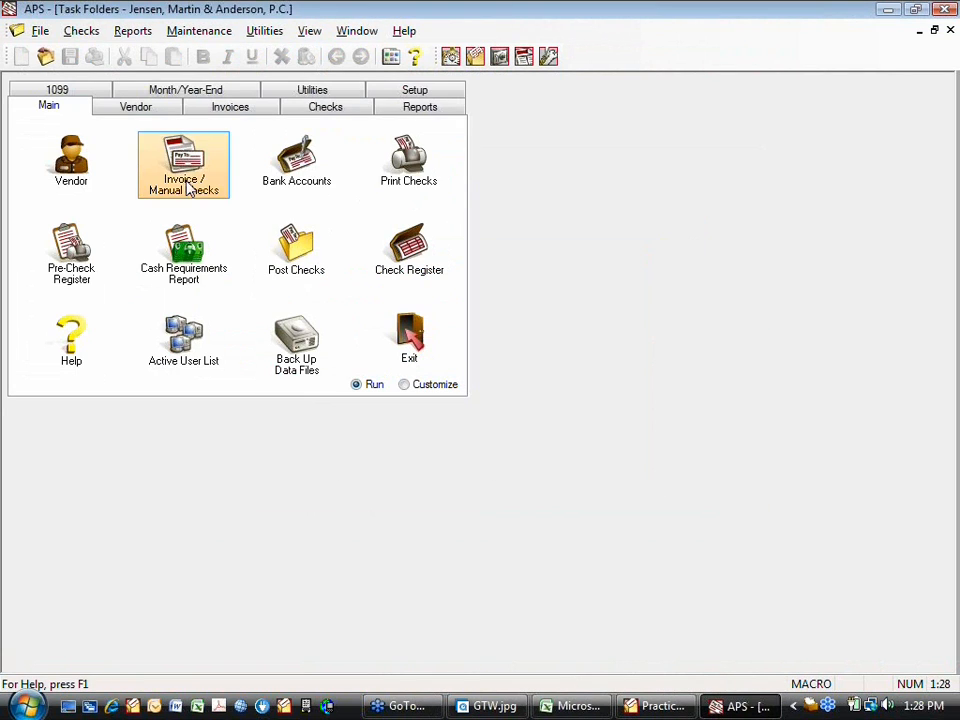
left_click(197, 166)
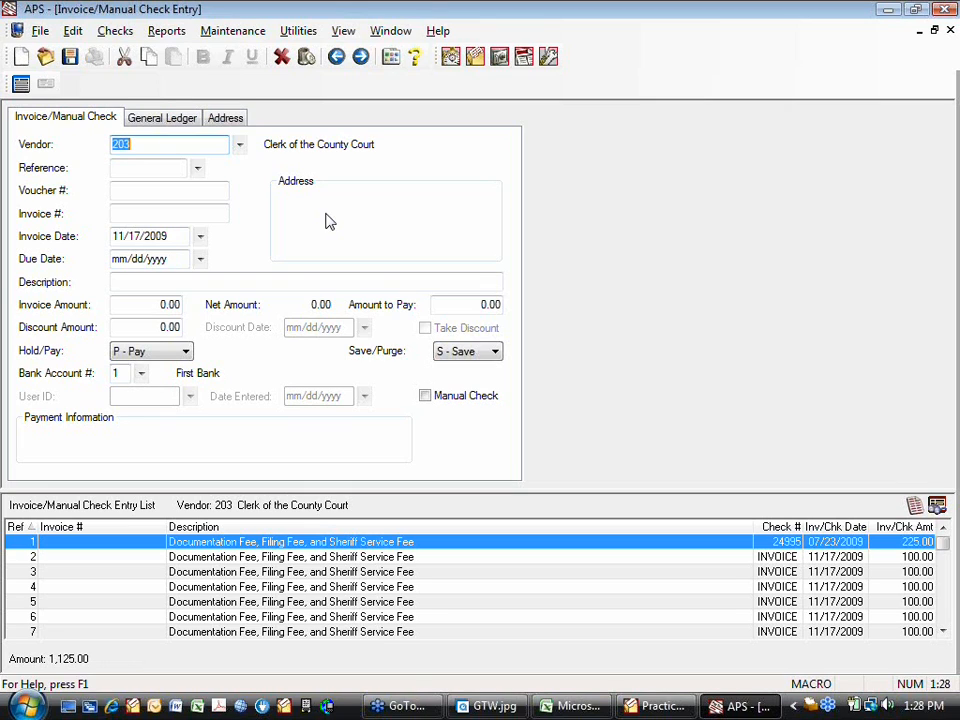
- Try a new invoice entry for vendor NELCO with an invoice amount of 10.00
key("Tab")
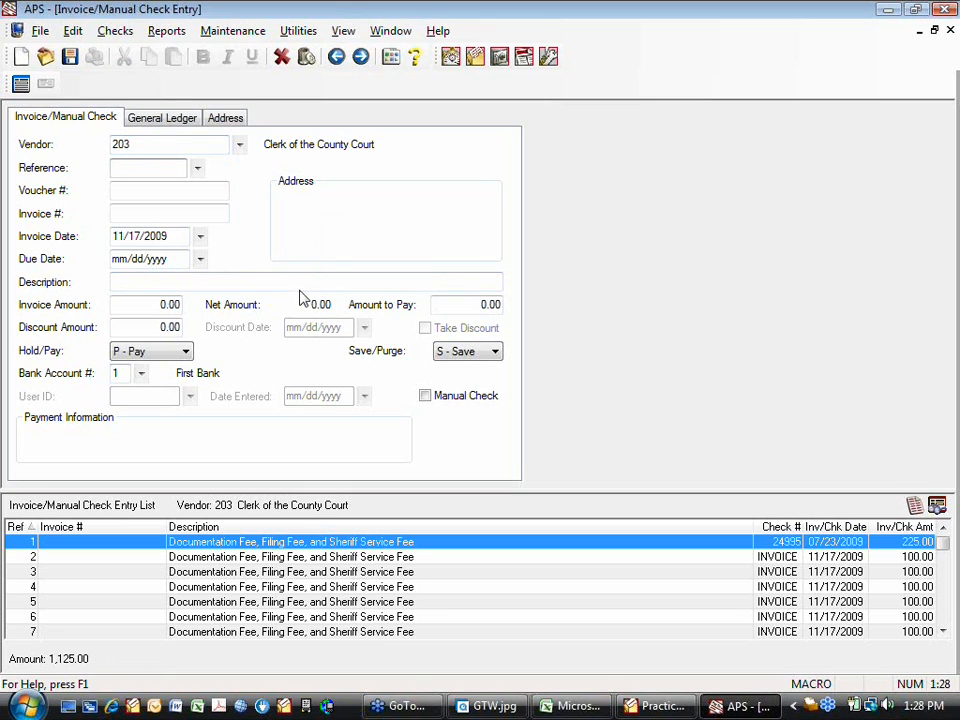
left_click(240, 146)
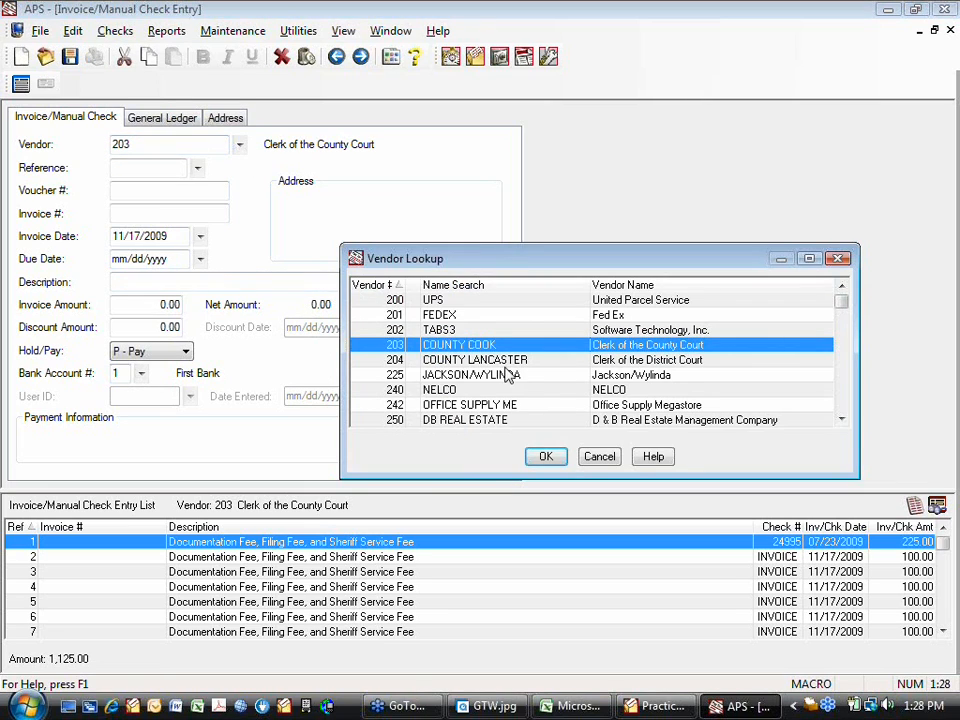
left_click(503, 389)
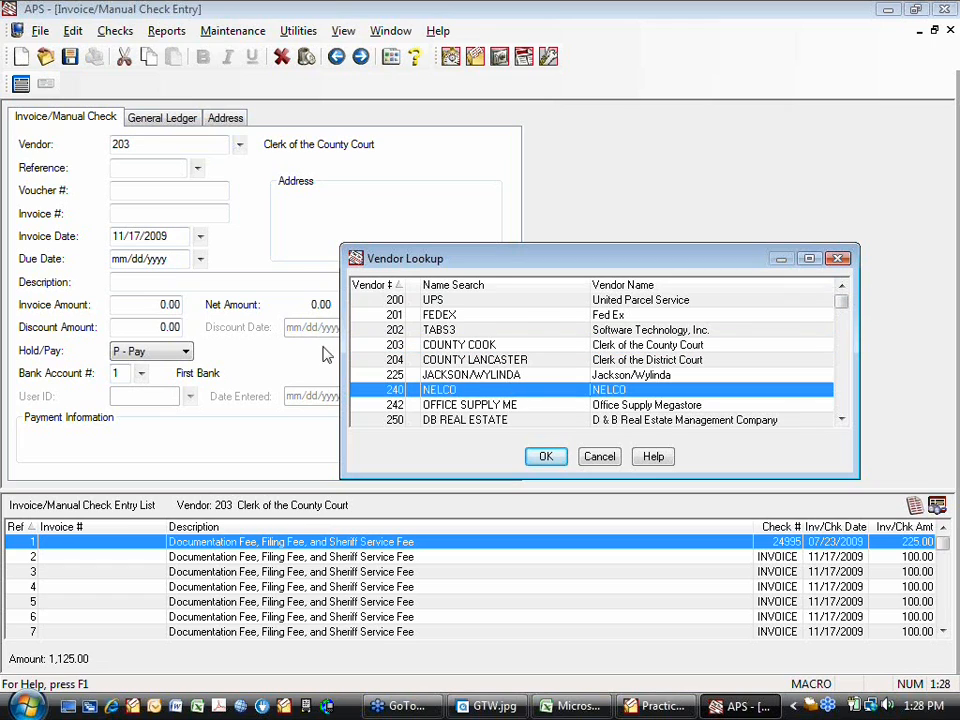
left_click(546, 457)
key("Tab")
key("Tab")
key("Tab")
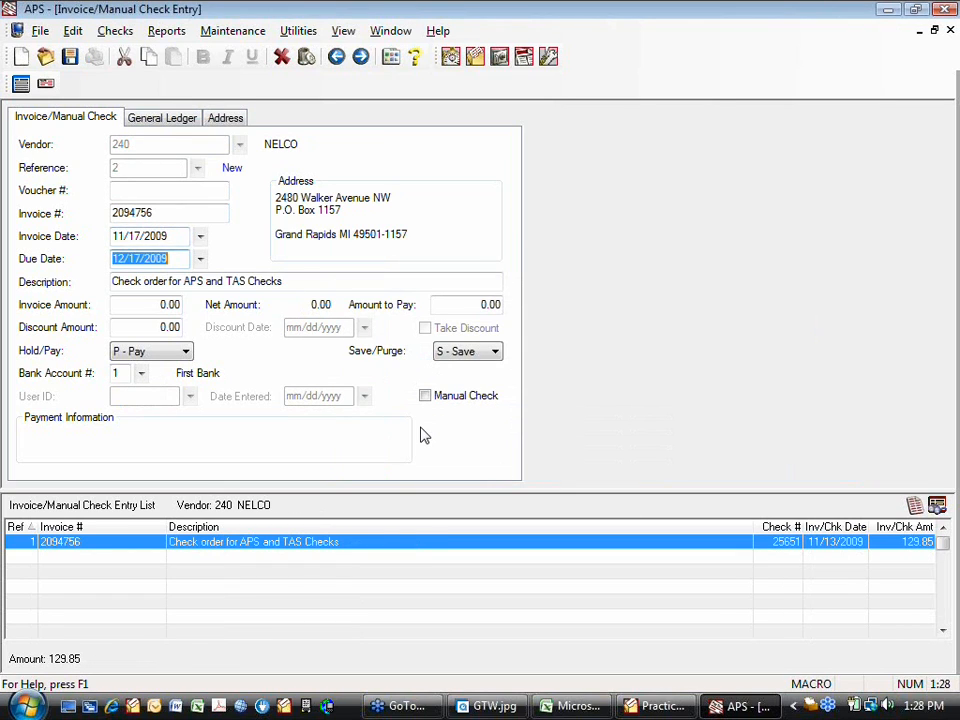
key("Tab")
key("Tab")
type("0")
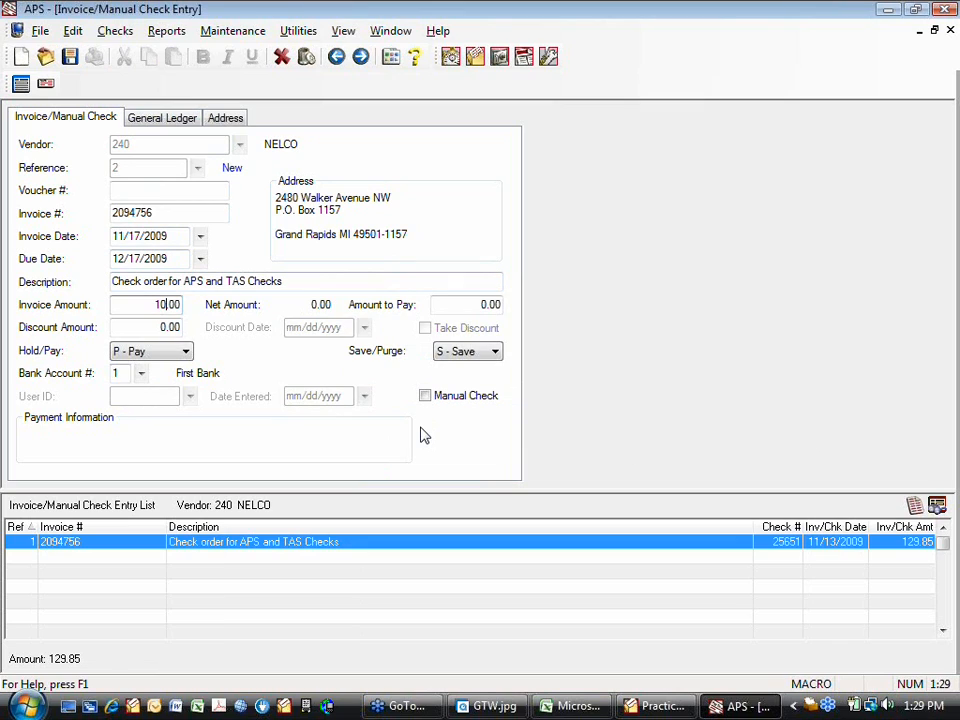
key("Tab")
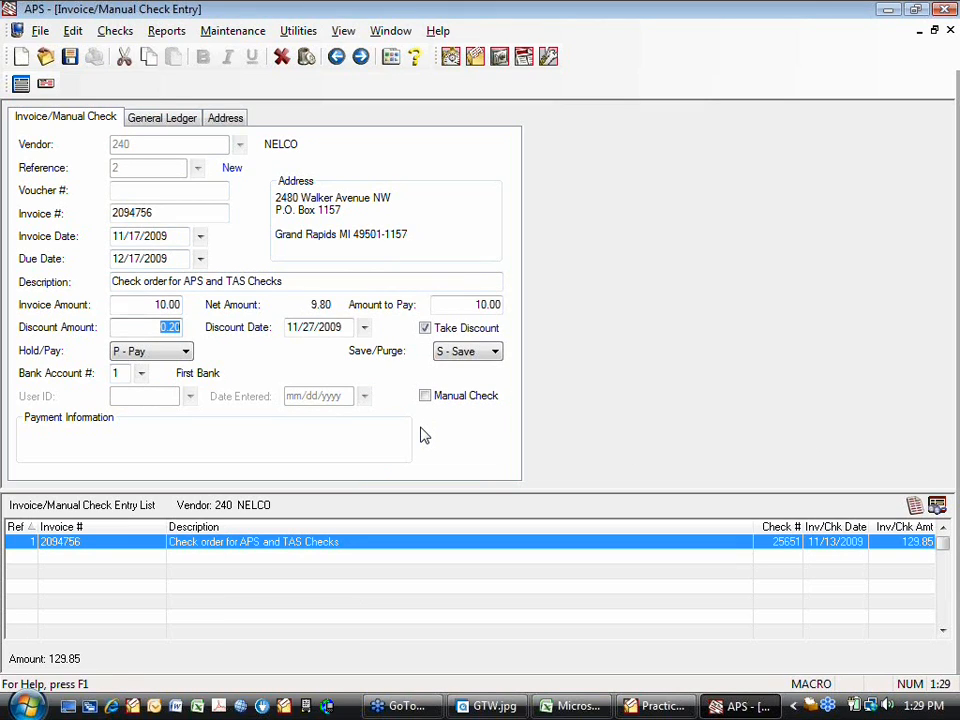
- Mark the NELCO invoice as a manual check, keeping its discount, pay status and bank account defaults
key("Tab")
key("Tab")
key("Tab")
key("Tab")
key("Tab")
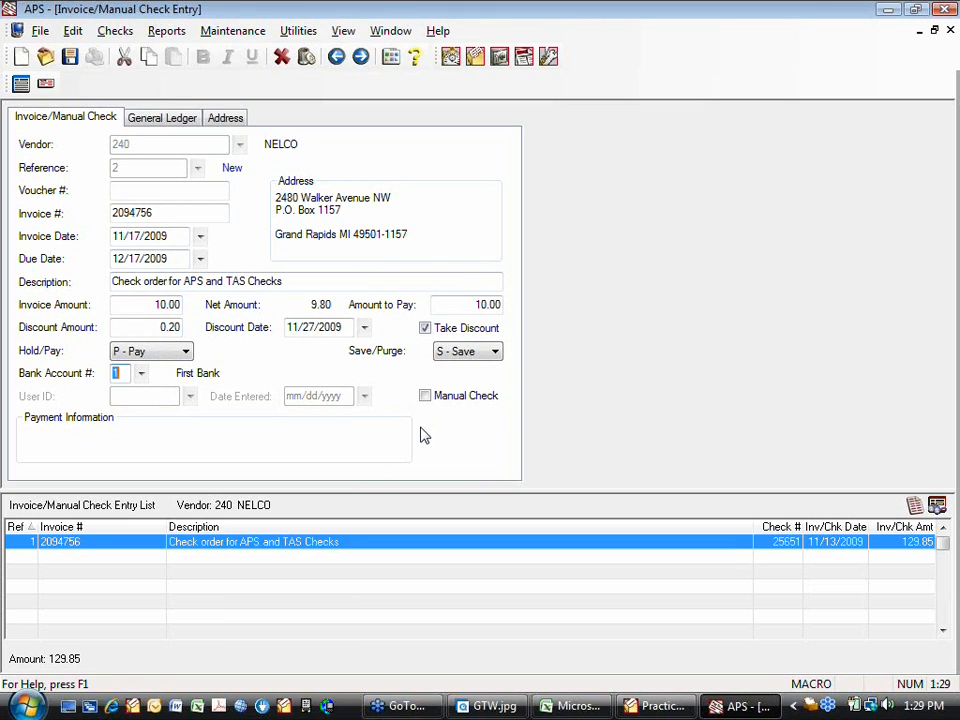
key("space")
key("Tab")
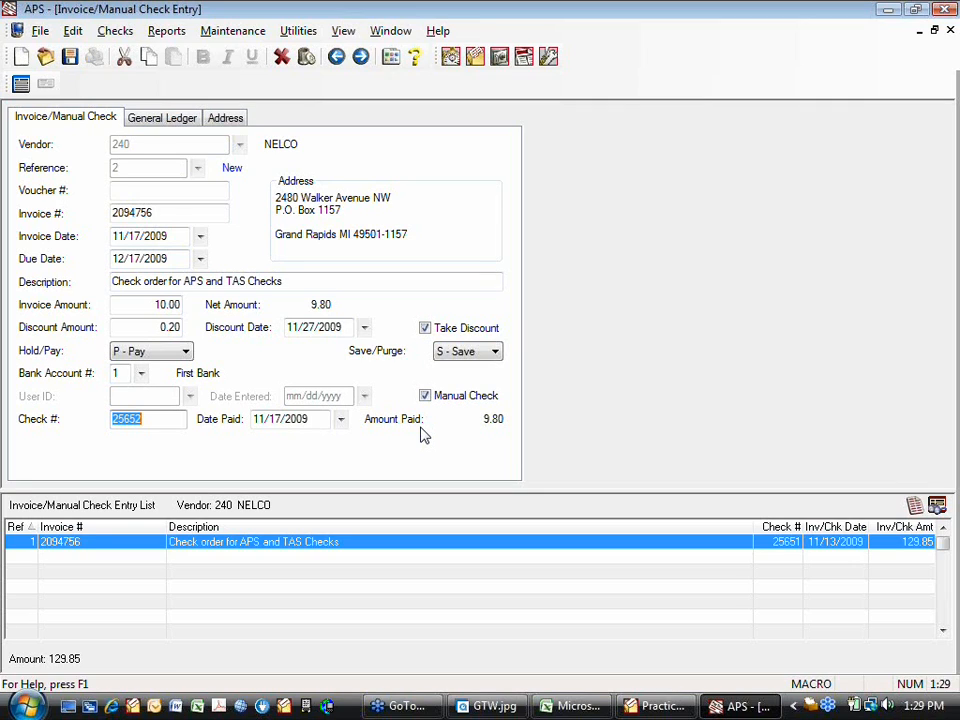
- Try date-based check number 10083101 for the NELCO manual check, and abandon the entry without saving
type("0")
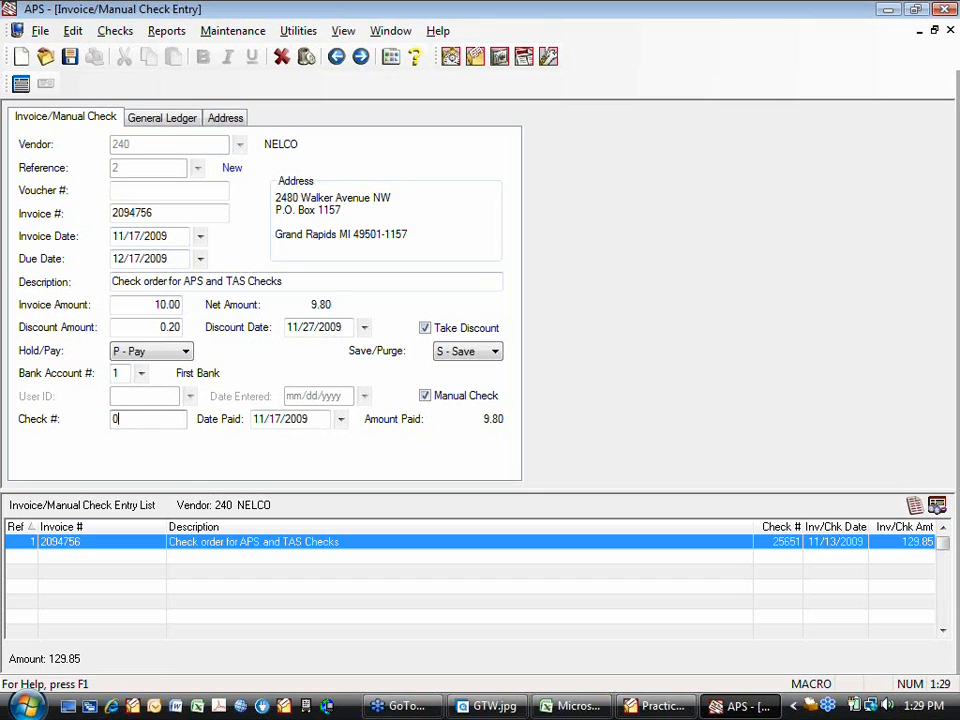
key("BackSpace")
type("20100831")
key("Home")
key("Delete")
key("Delete")
key("End")
type("01")
key("Escape")
left_click(515, 388)
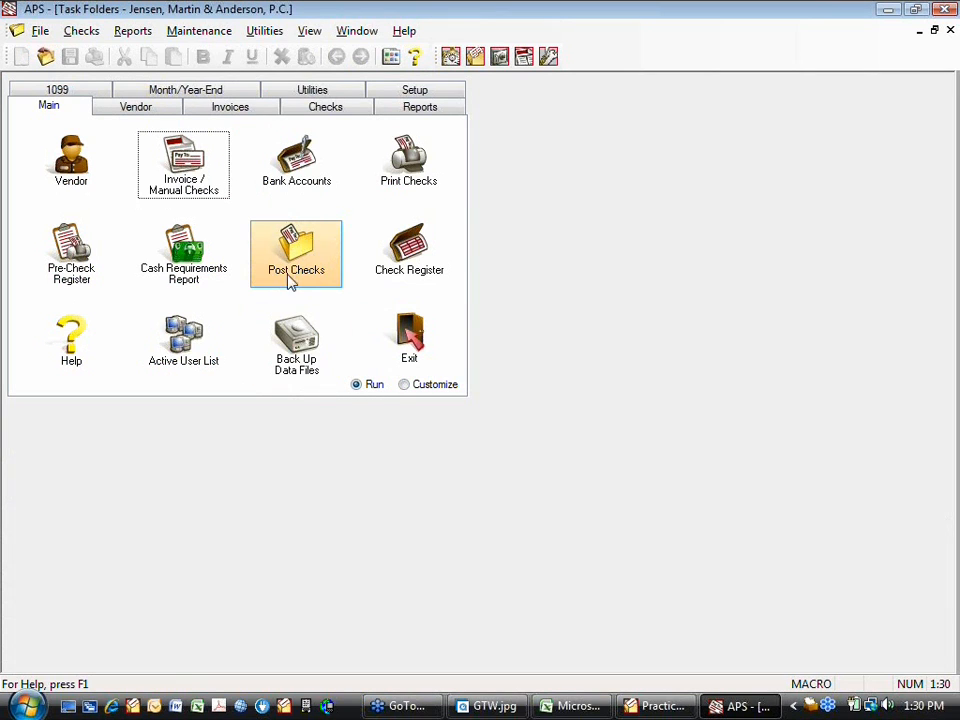
- Open the Void Posted Checks form and choose First Bank as the bank account for vendor Clerk of the County Court
left_click(305, 110)
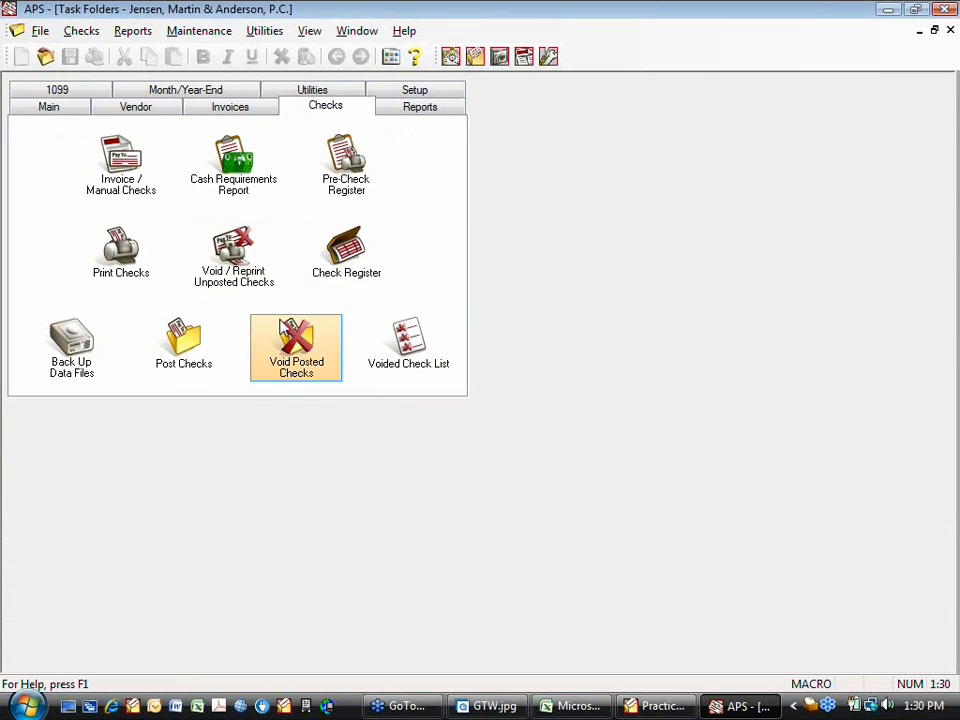
left_click(296, 342)
left_click(537, 400)
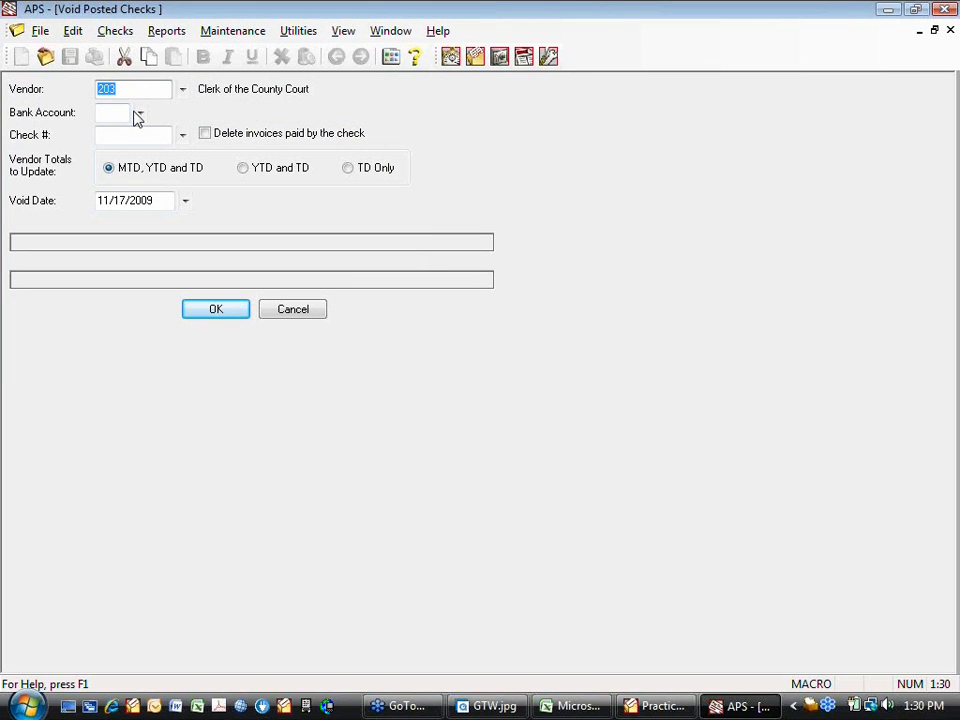
left_click(184, 90)
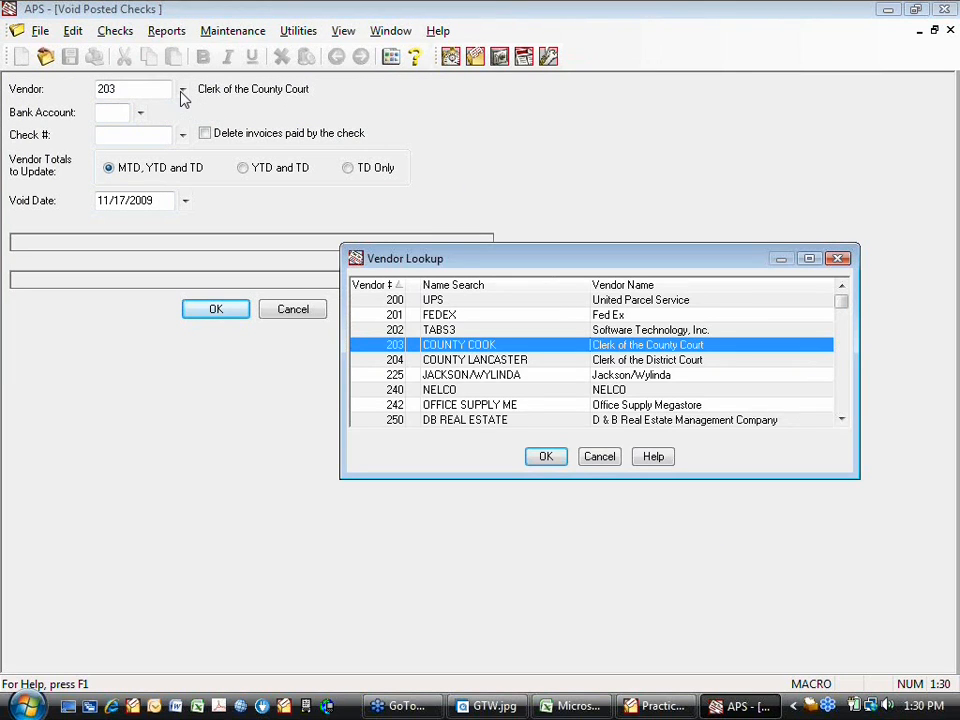
left_click(599, 456)
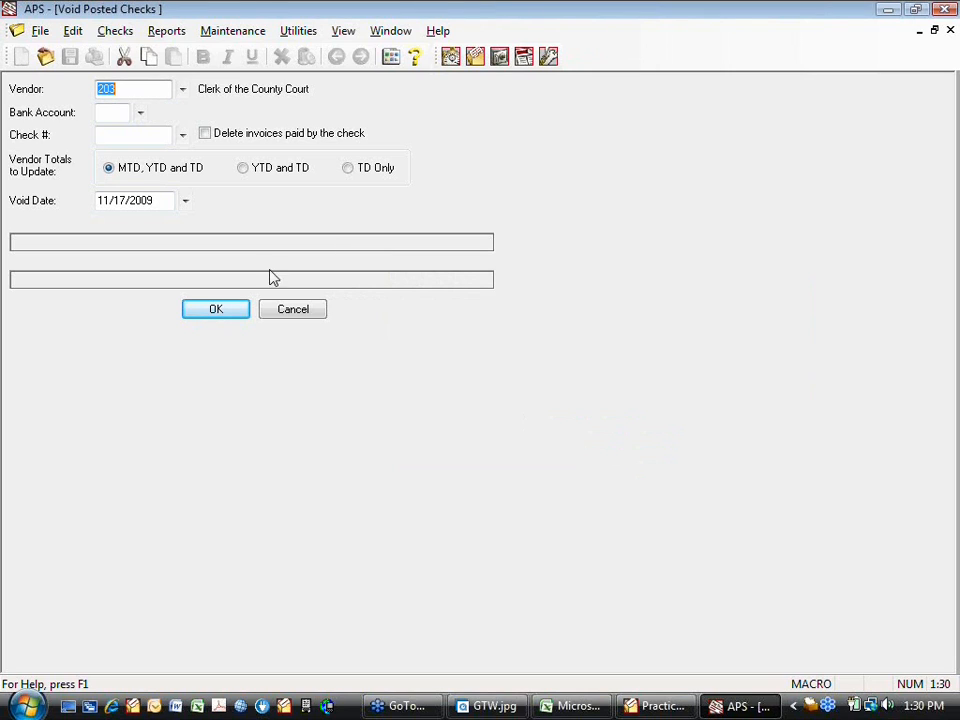
left_click(141, 114)
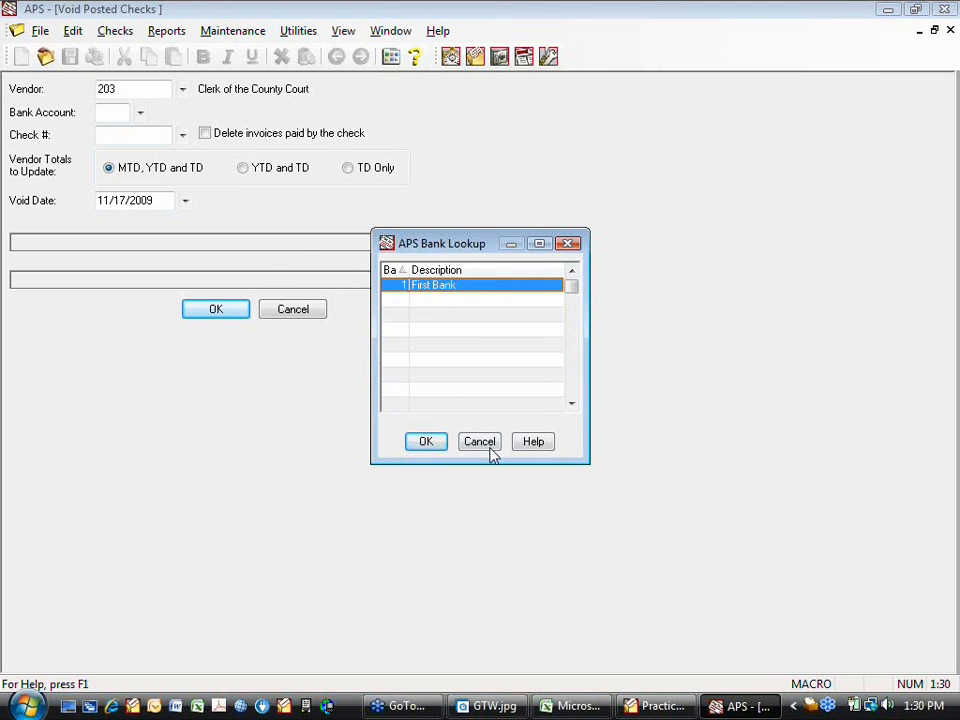
left_click(426, 442)
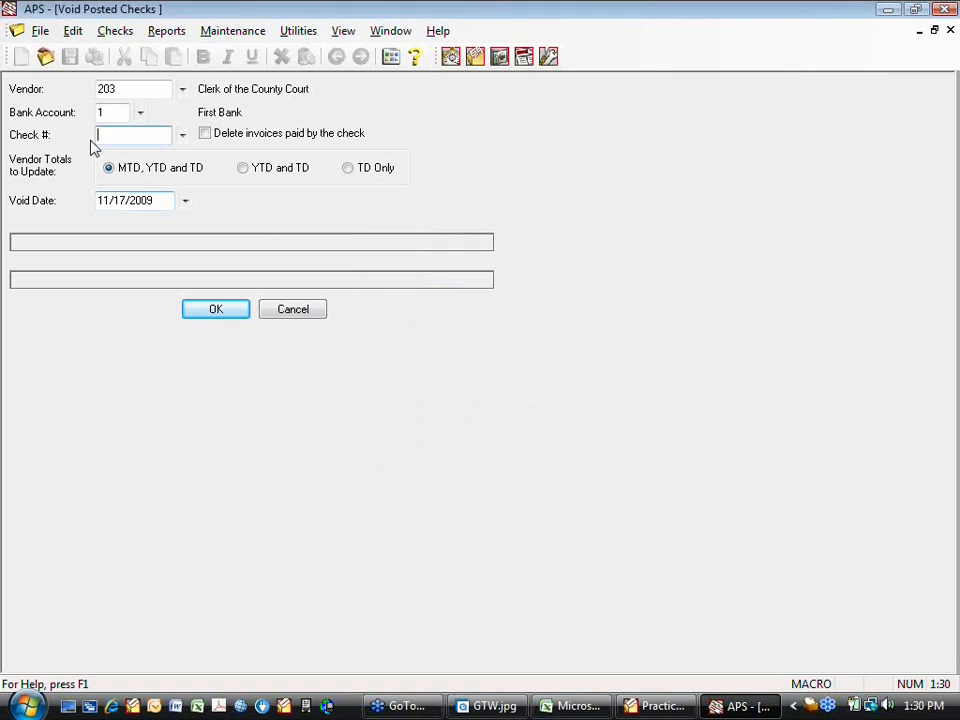
- Select posted check 24995, go through its void options and void date, and leave the form without voiding
left_click(182, 135)
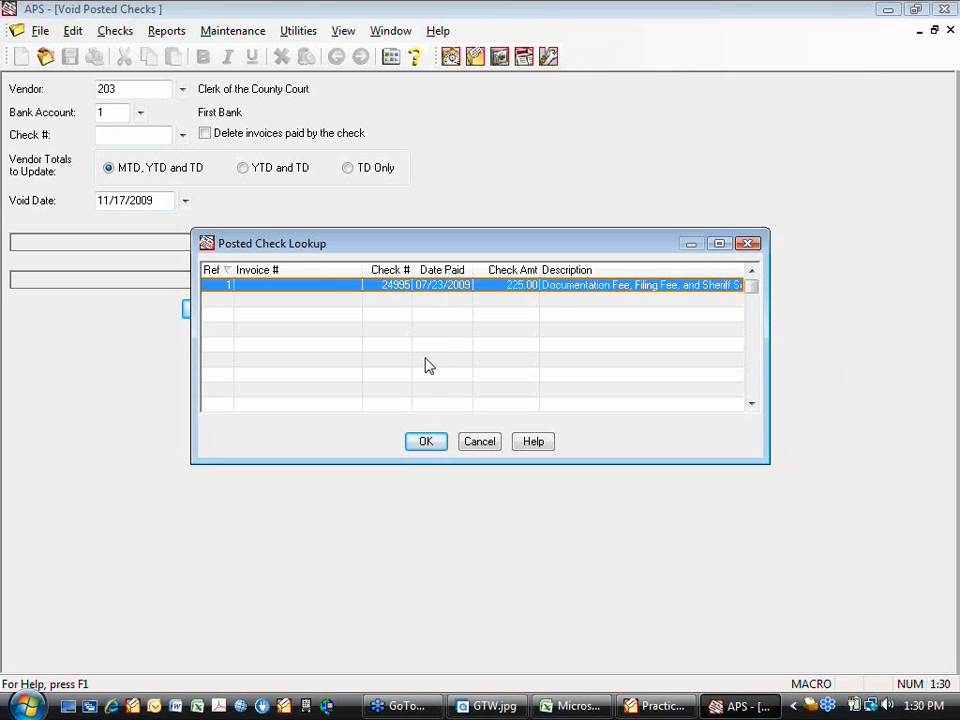
double_click(420, 287)
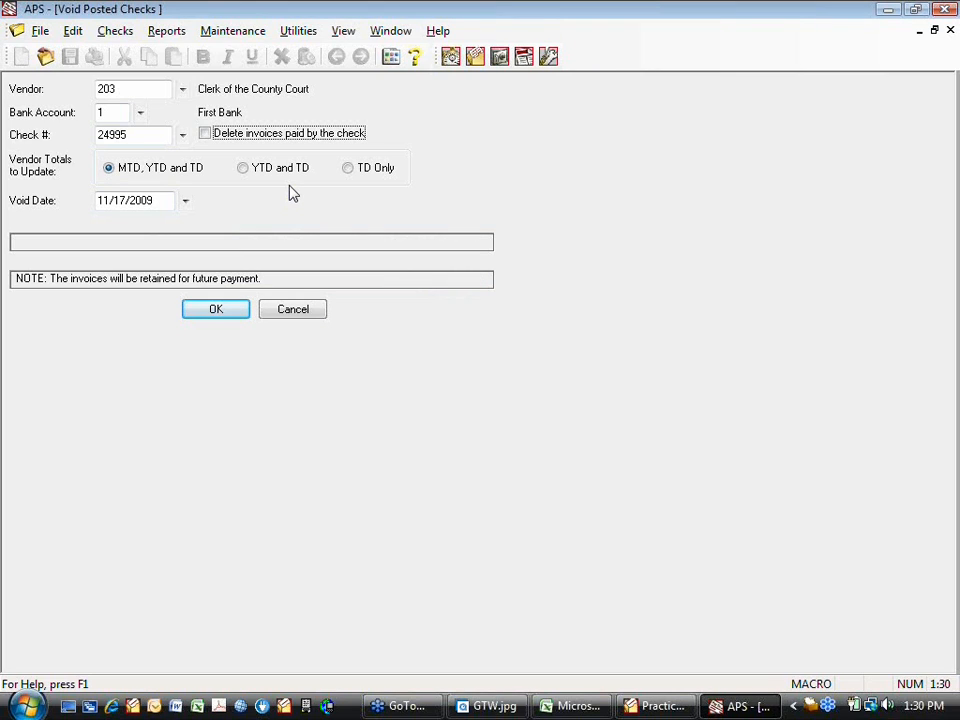
key("Tab")
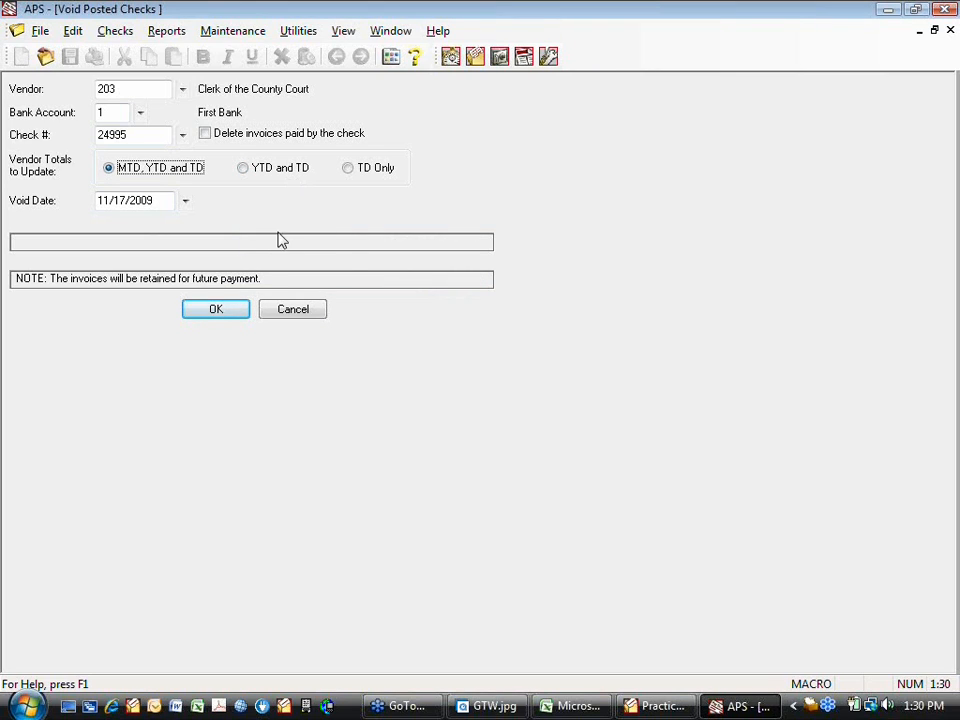
key("Tab")
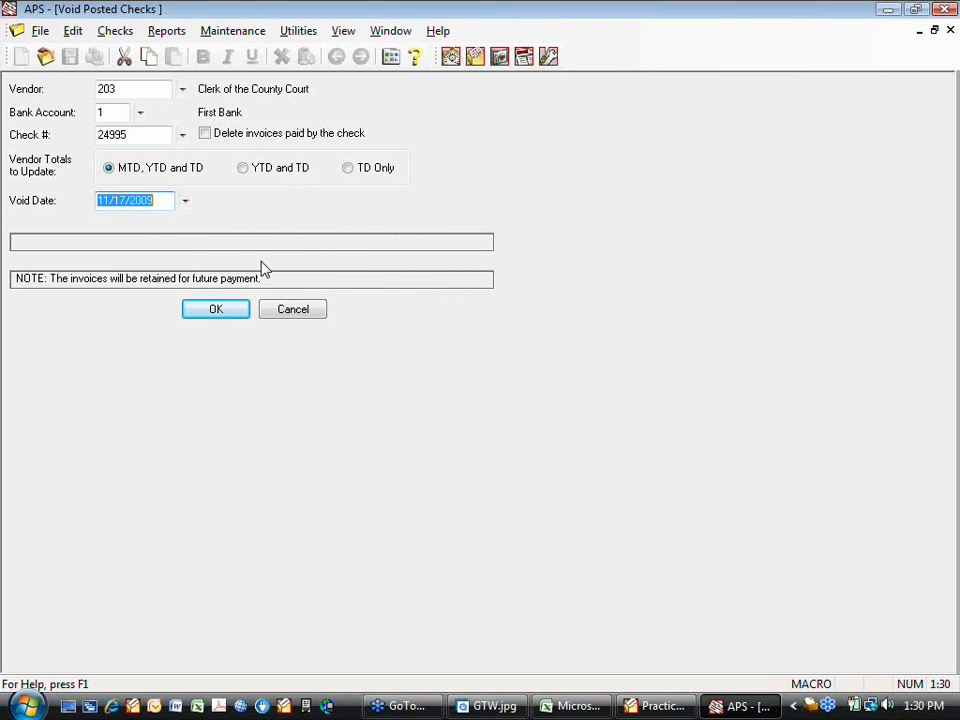
left_click(159, 140)
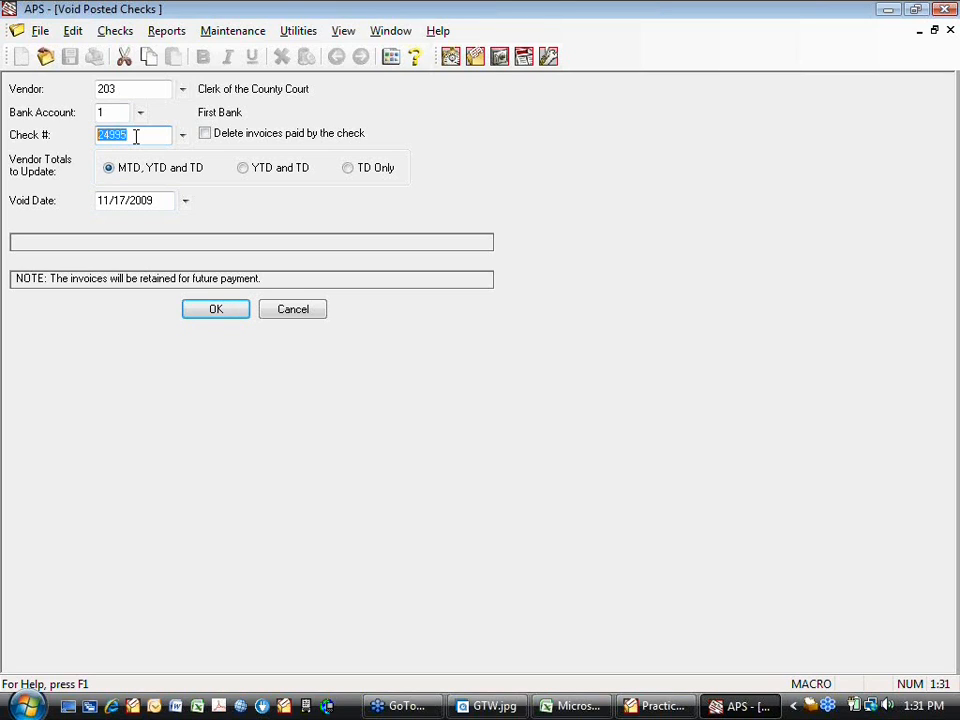
key("Escape")
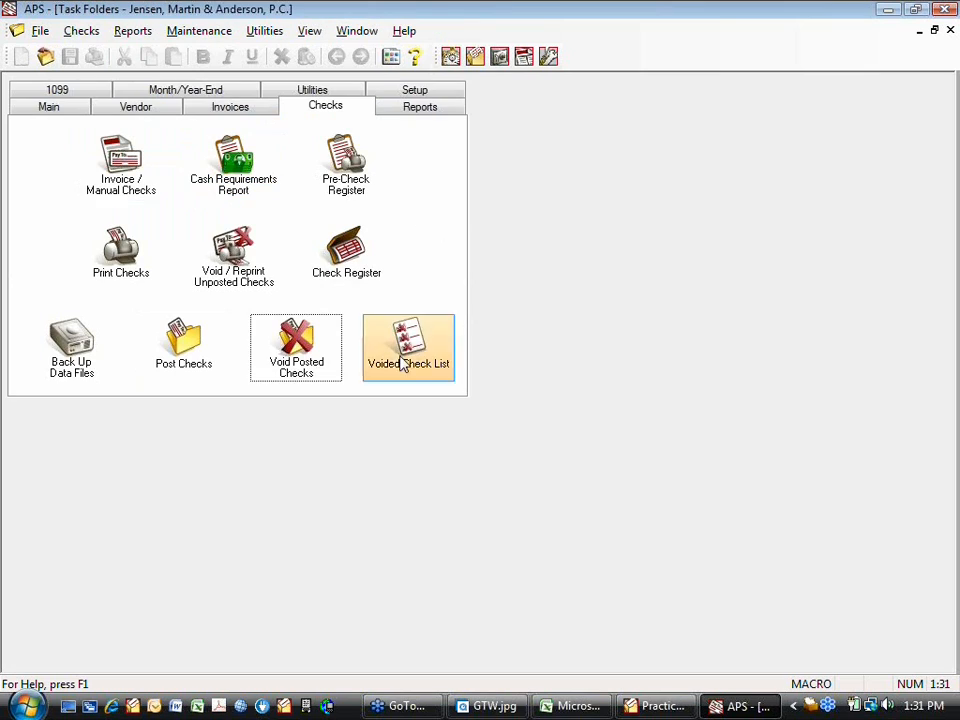
- Start a new manual check entry for Clerk of the County Court with check number 10083101
left_click(135, 162)
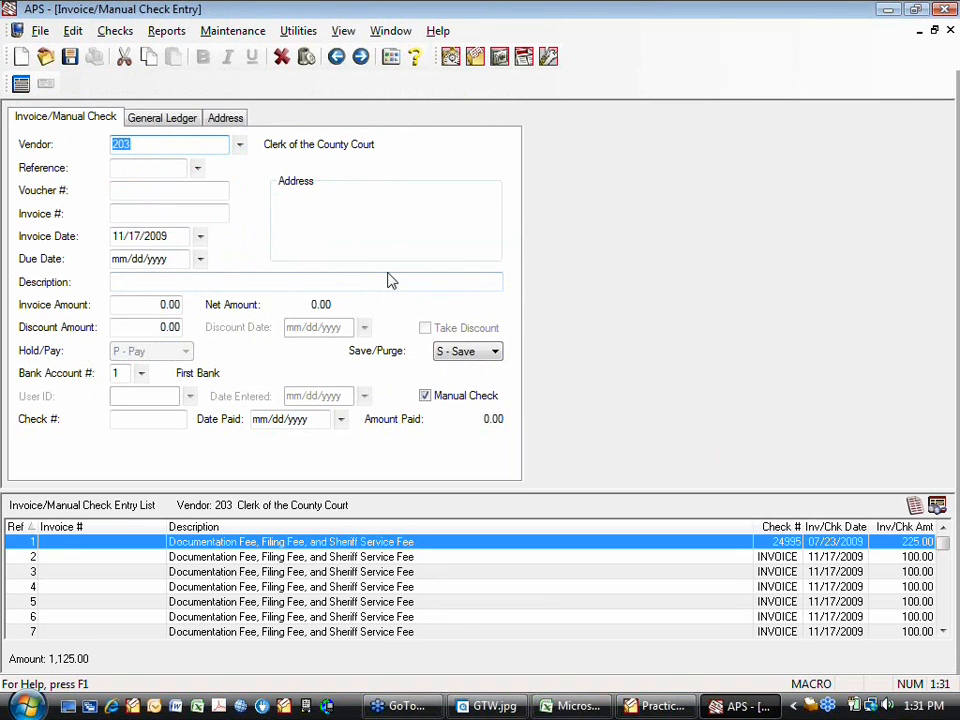
key("Tab")
key("Tab")
key("Tab")
key("Tab")
key("Tab")
key("Tab")
key("Tab")
key("Tab")
key("Tab")
key("Tab")
key("Tab")
key("Tab")
key("Tab")
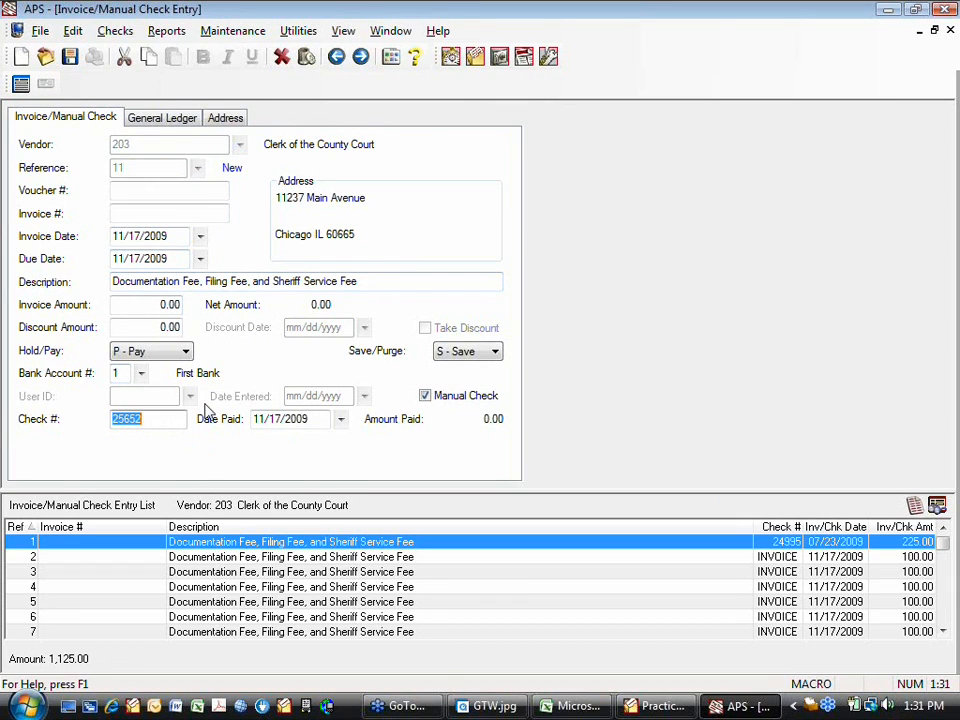
type("100831")
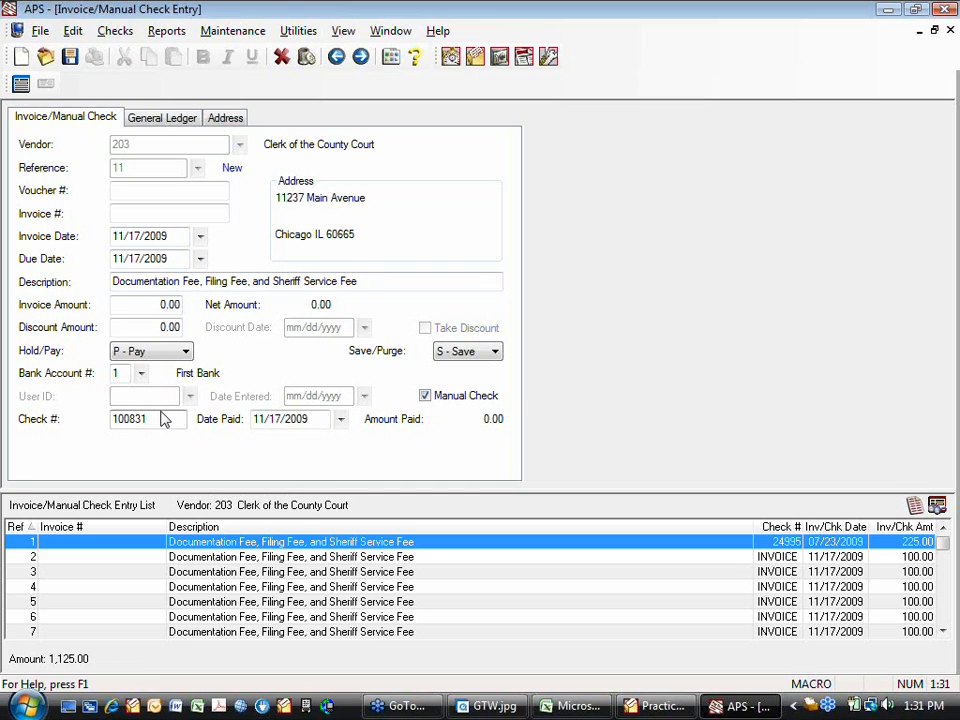
type("01")
- Switch to the ManualCheckTracking workbook in Excel and review the list of manual check numbers and the blank columns beside them
left_click(583, 708)
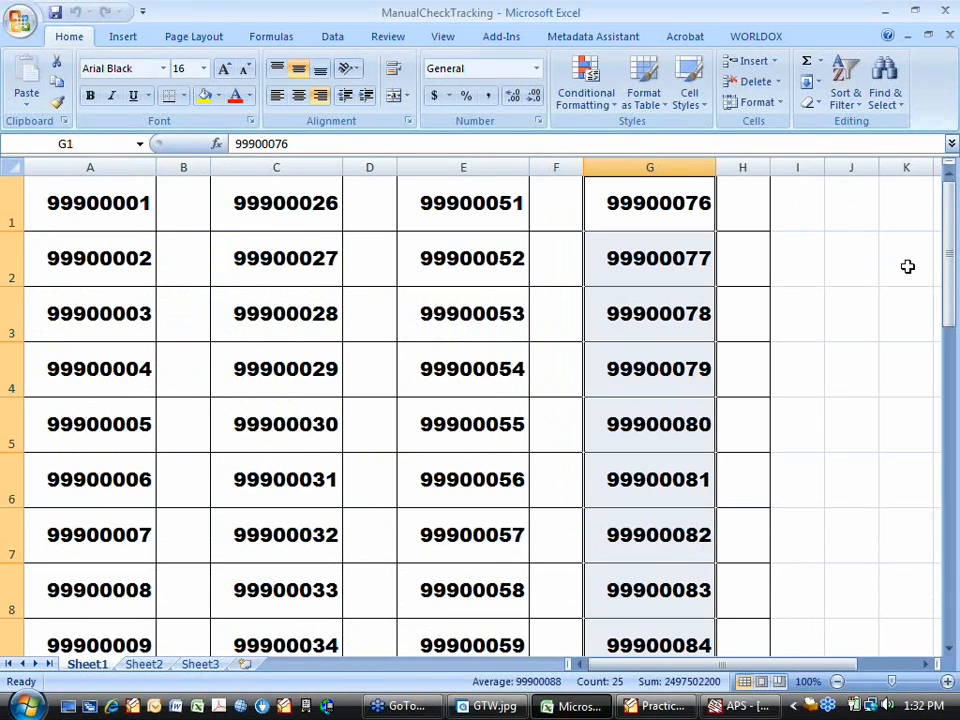
left_click(952, 145)
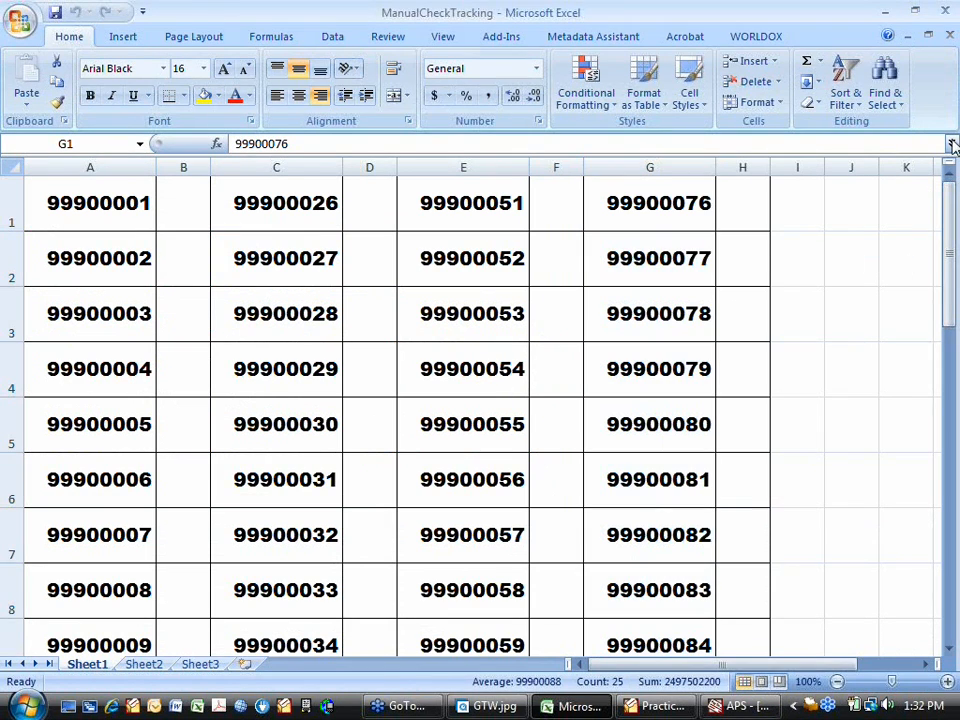
left_click(950, 207)
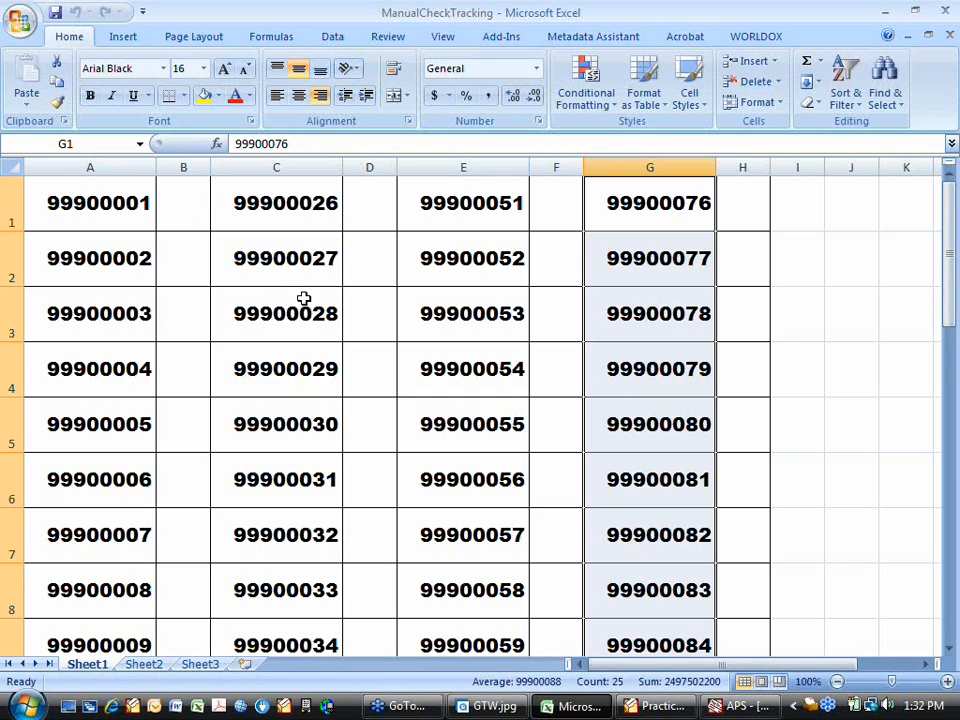
left_click(188, 220)
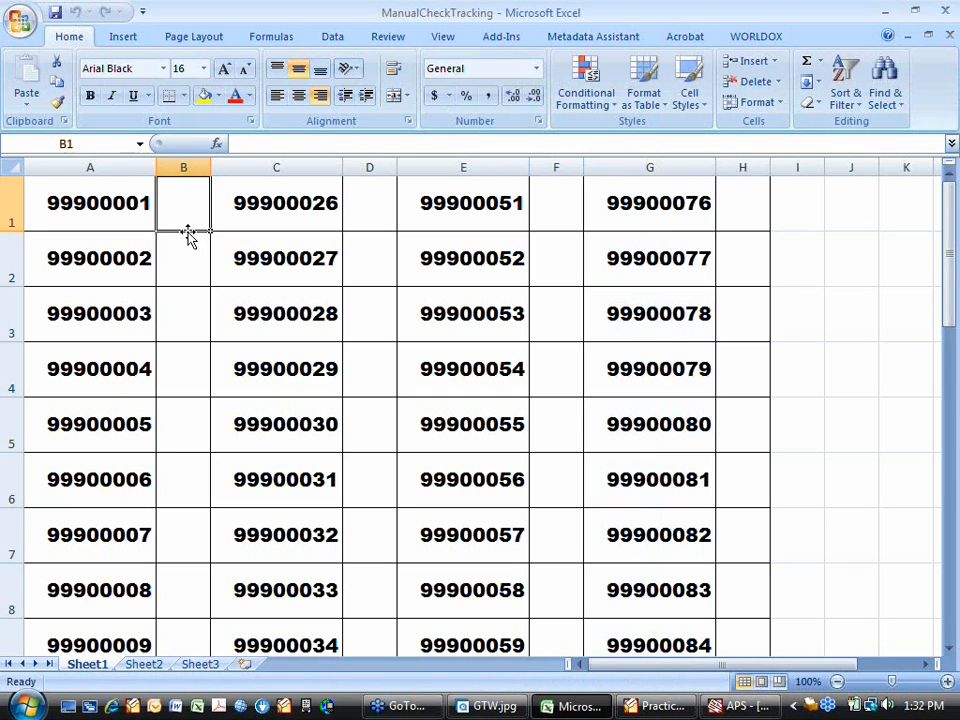
left_click(186, 264)
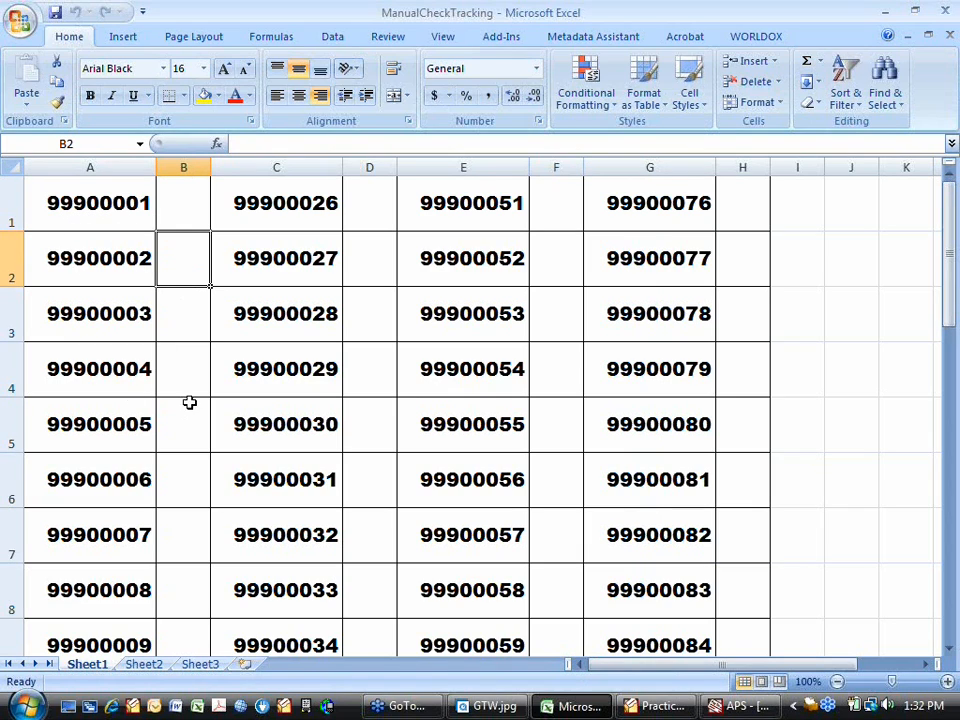
scroll(896, 441, "down", 5)
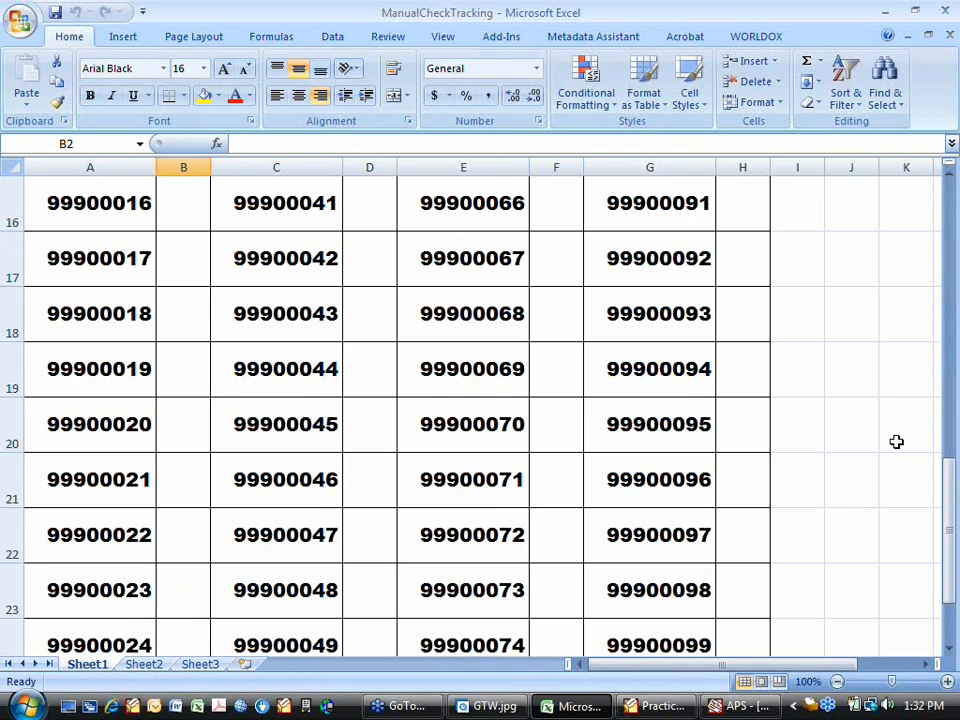
- Review the remaining manual check numbers through the end of the tracking list and return to its first rows
scroll(890, 450, "down", 4)
scroll(812, 411, "up", 3)
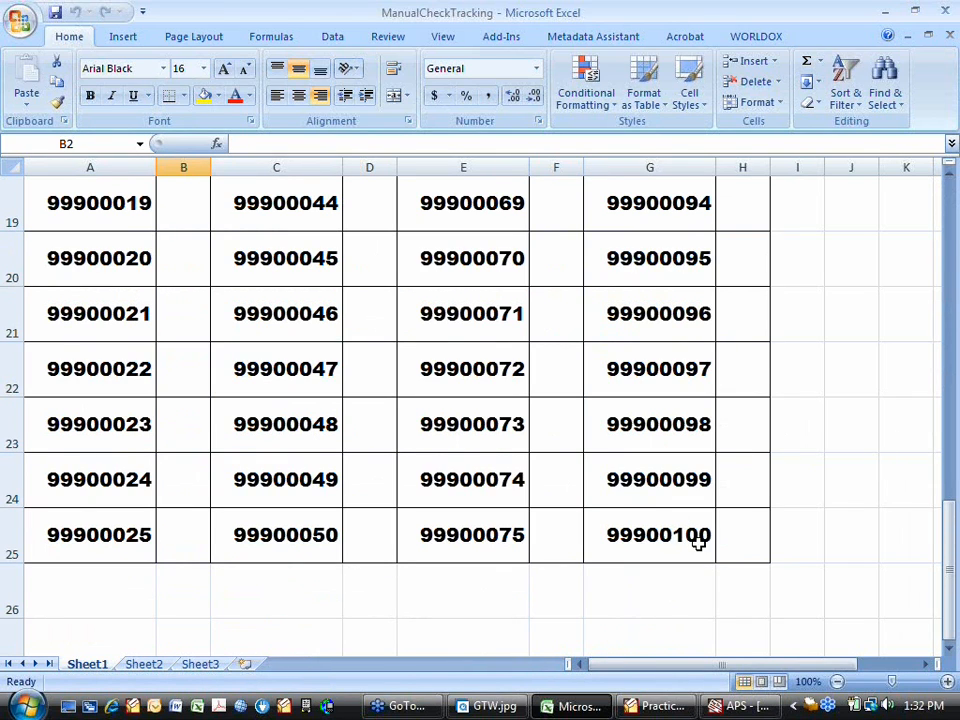
scroll(574, 495, "up", 6)
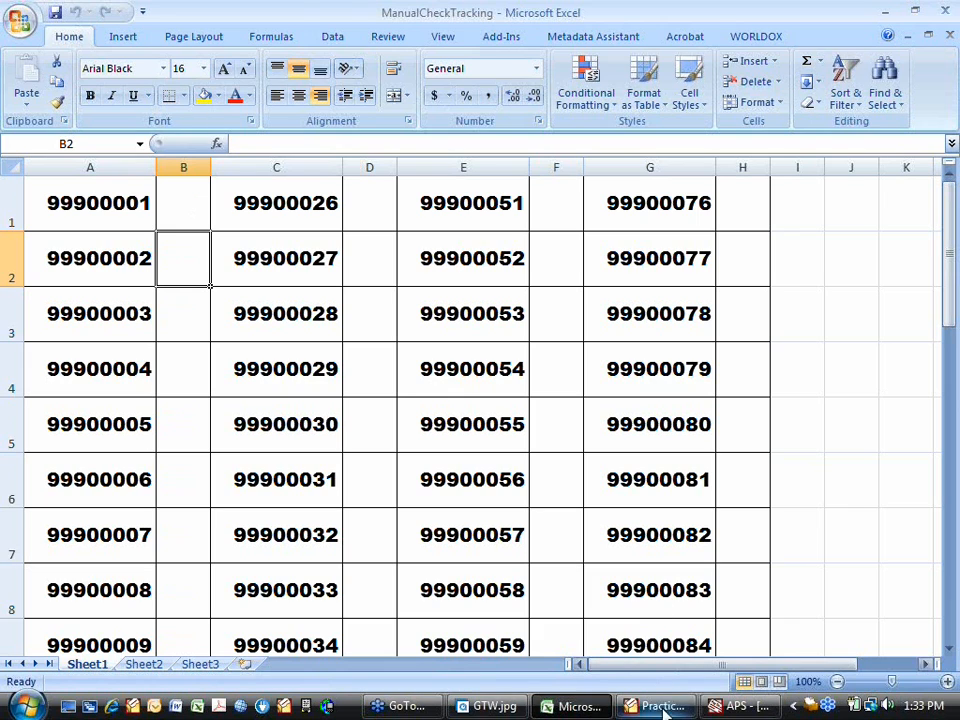
- Switch to the APS manual check entry for Clerk of the County Court and set its check number to 99900023
left_click(740, 706)
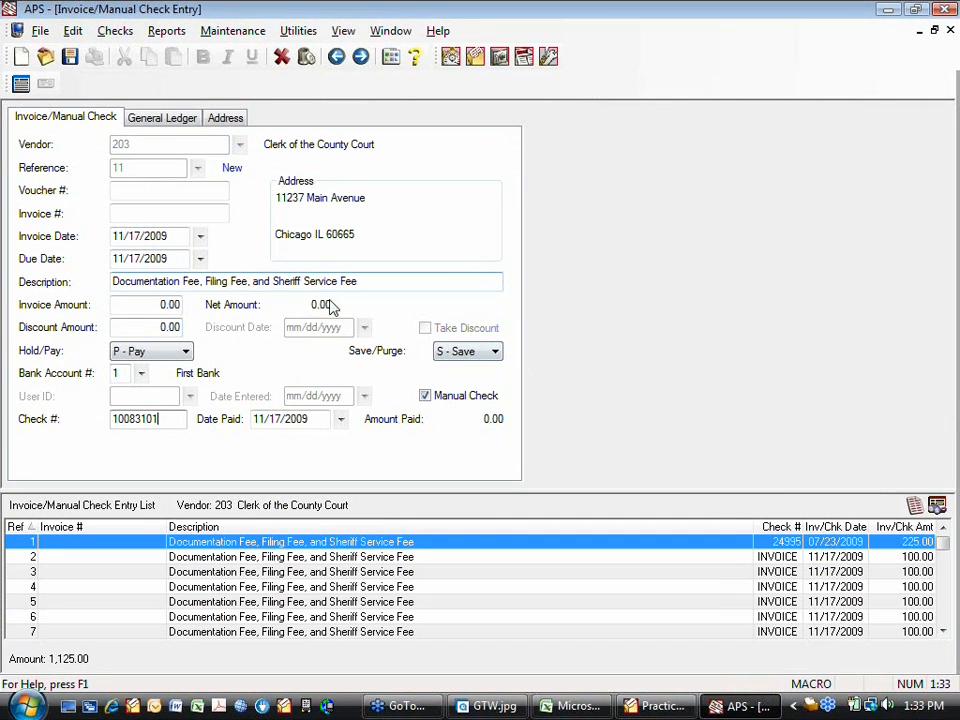
double_click(140, 419)
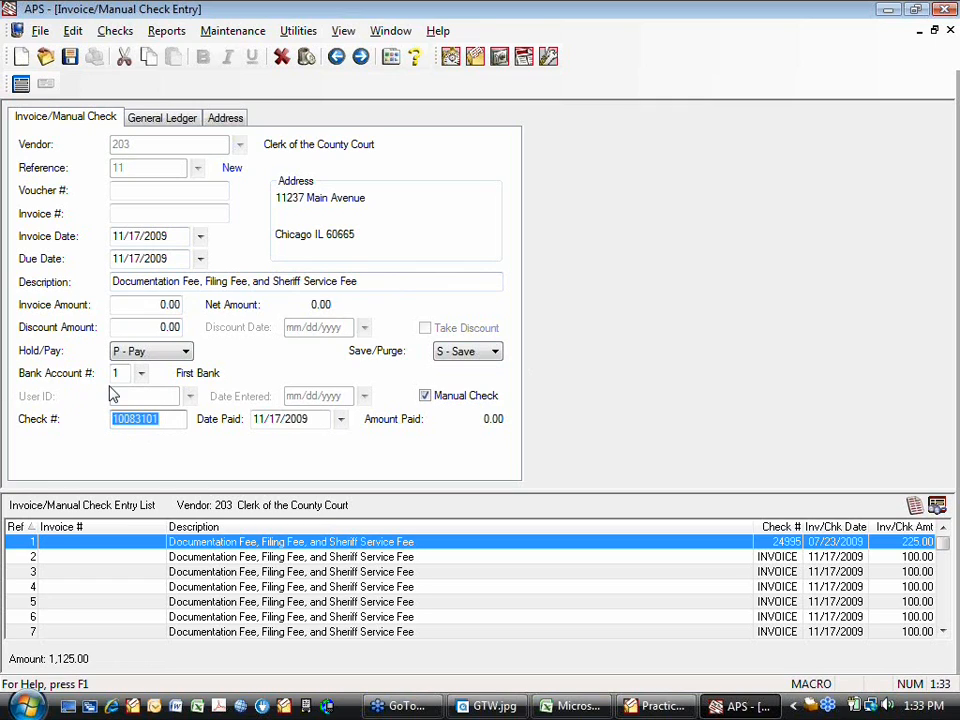
type("99900023")
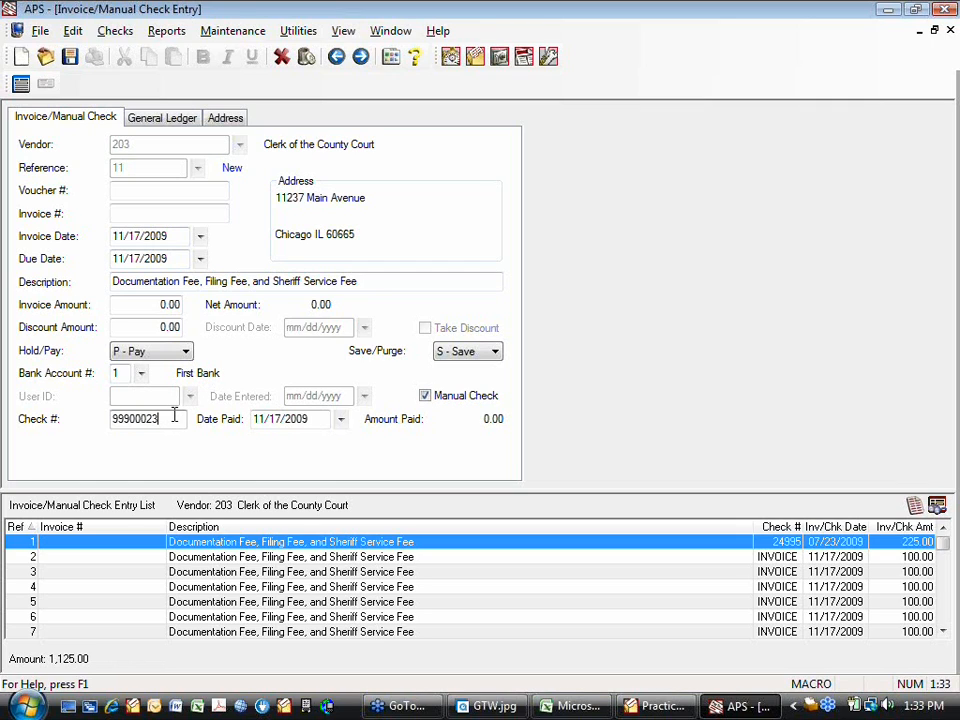
left_click(175, 416)
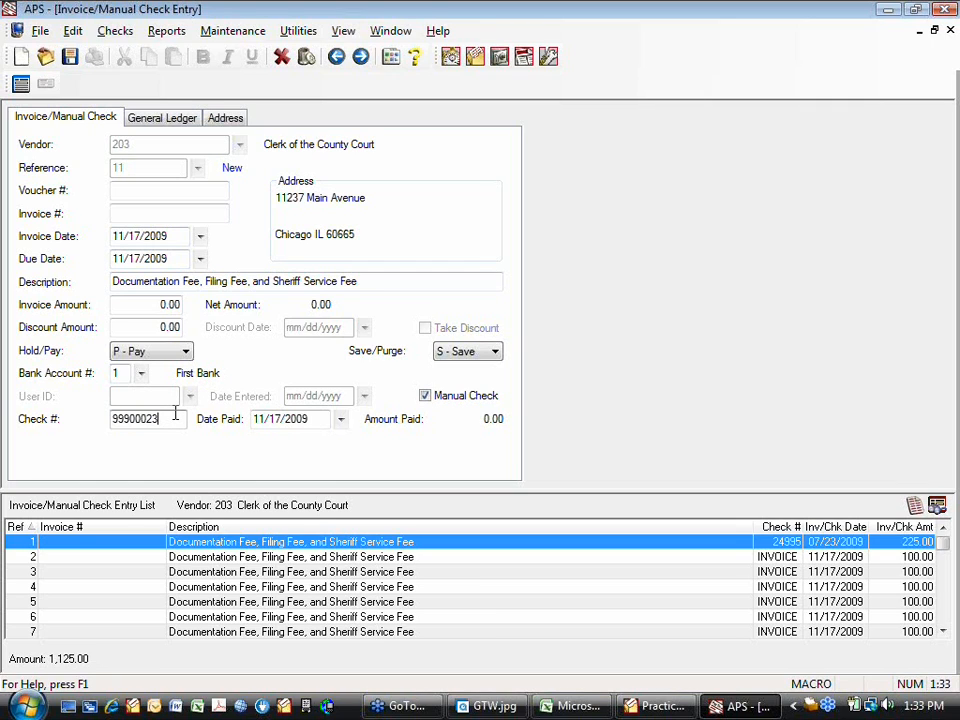